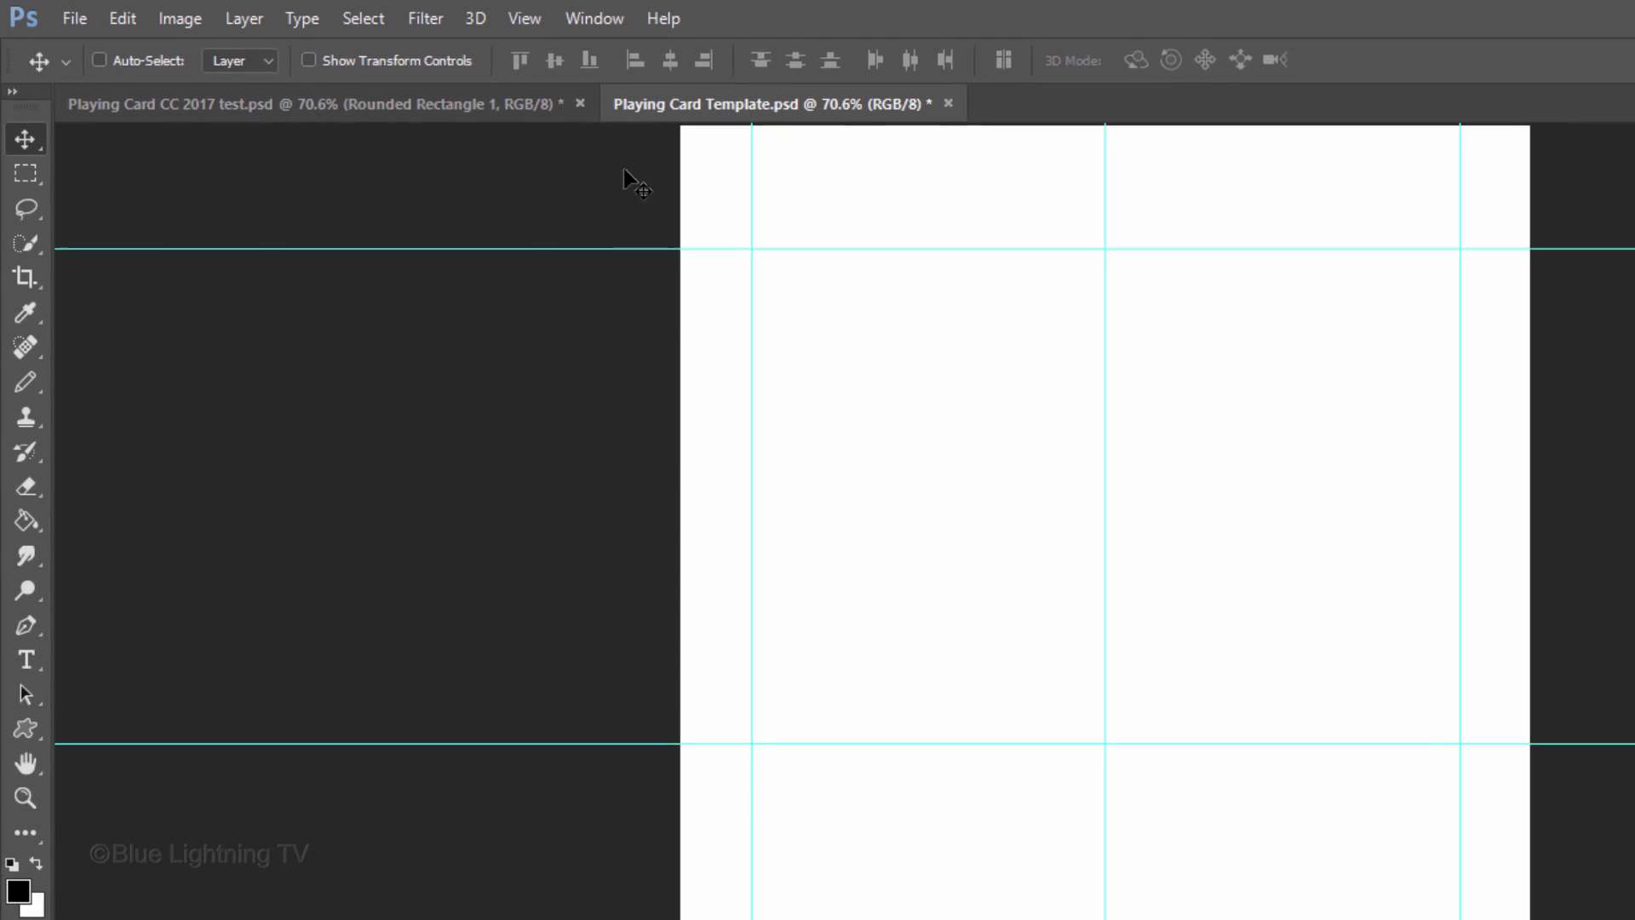
Open the View menu's Show submenu, where the Guides and other extras toggles live
left_click(566, 22)
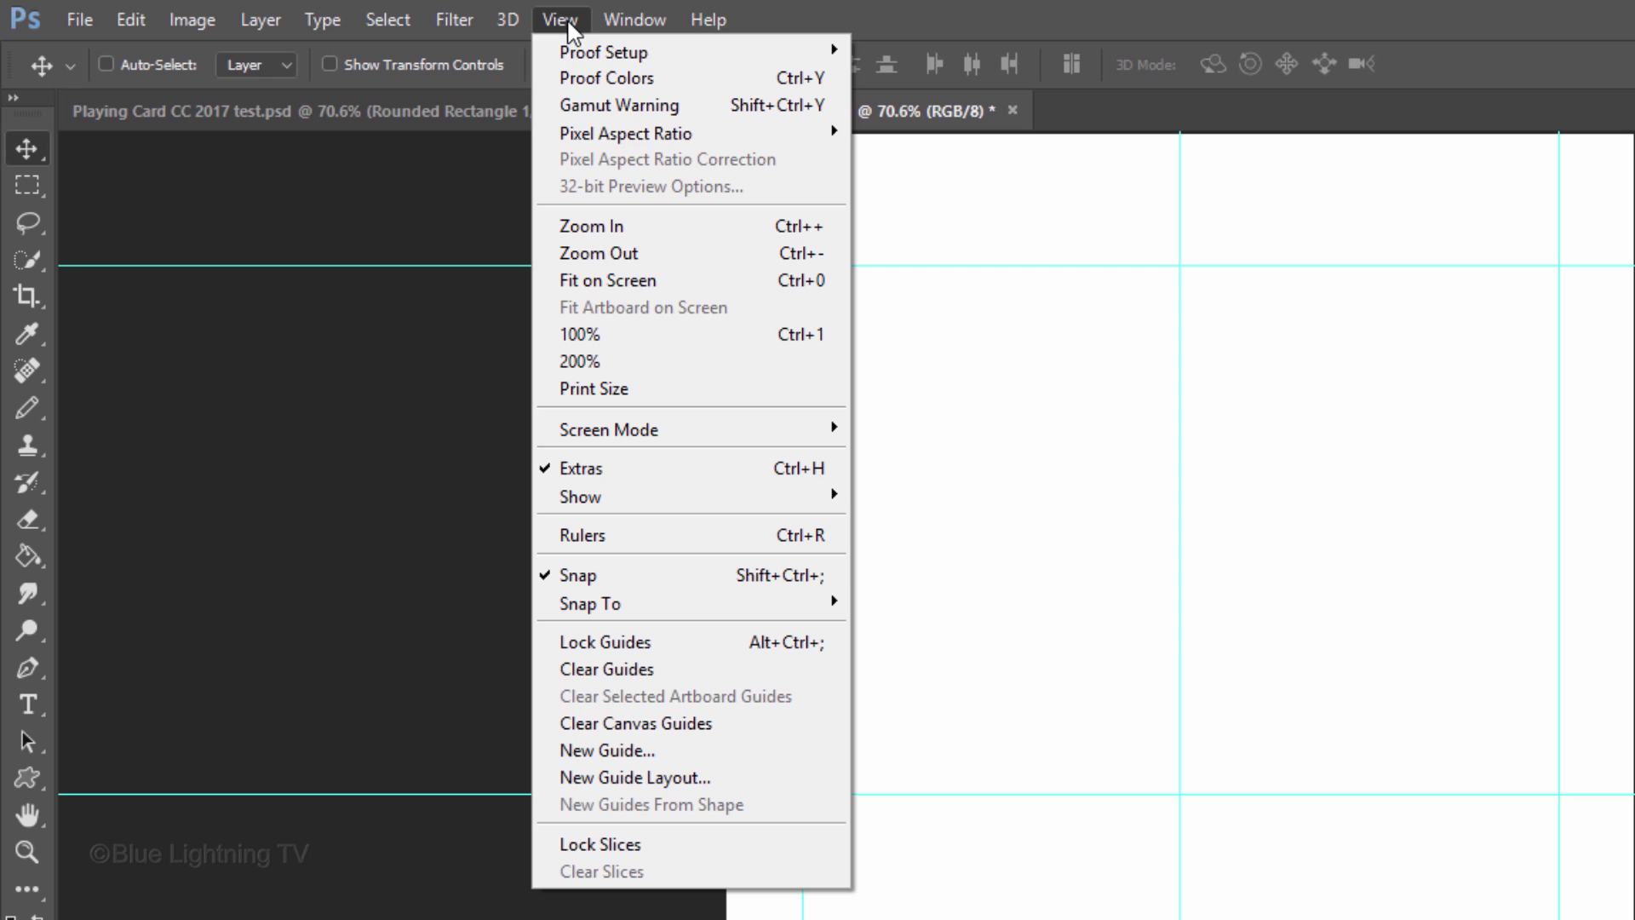
mouse_move(608, 501)
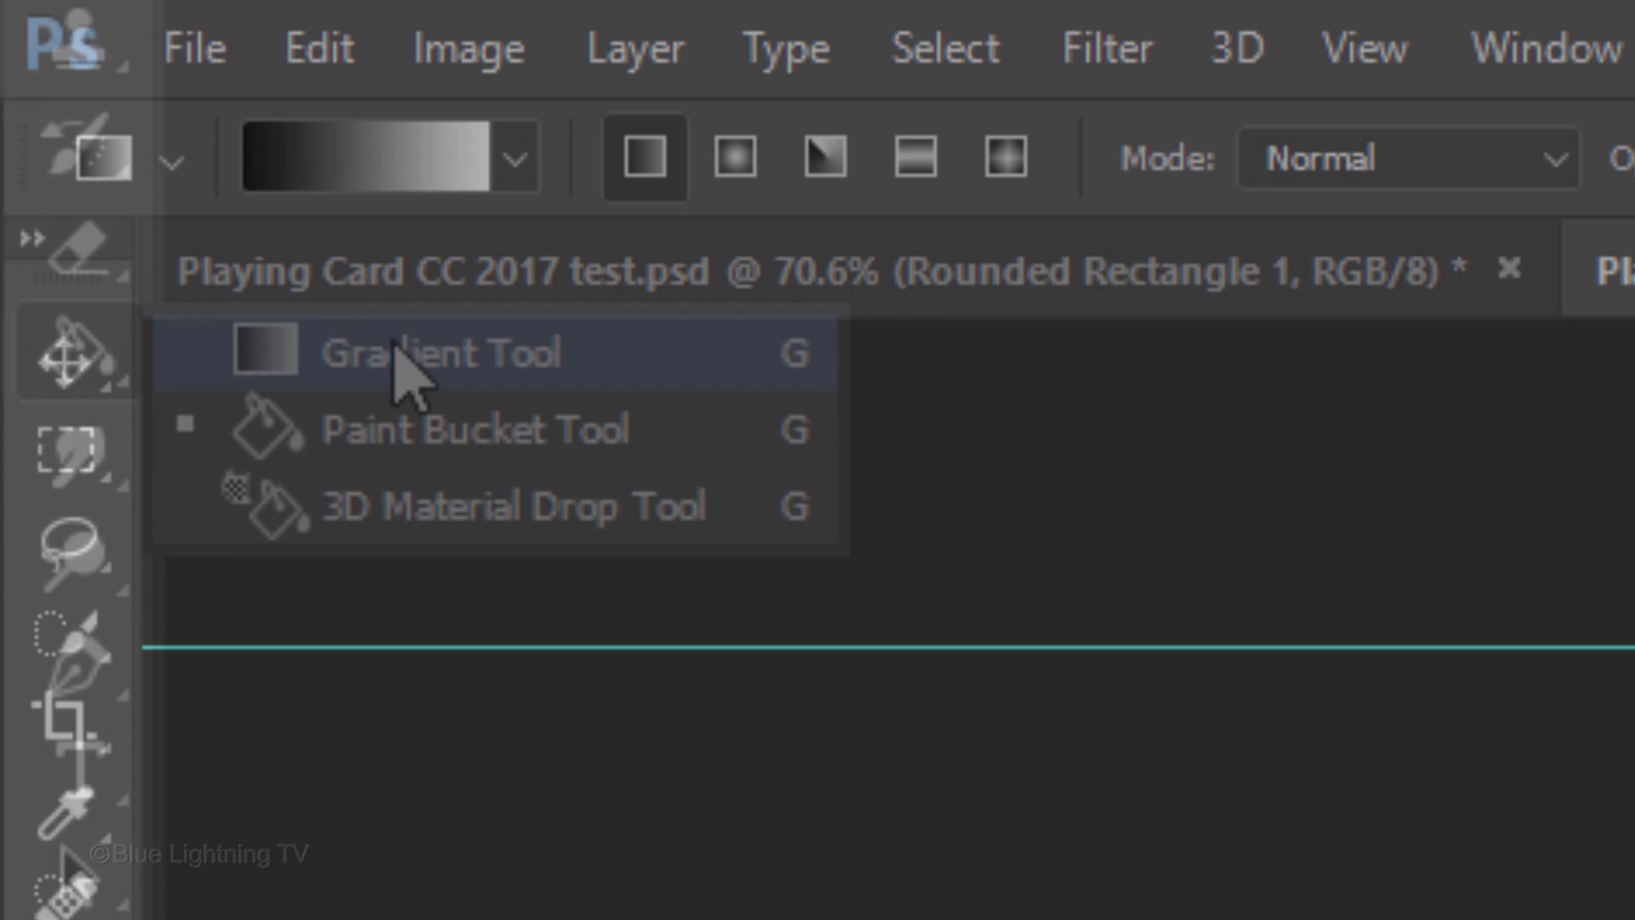
Set the gradient's end stop to 152A04 and drag a black-to-dark-green gradient down the full canvas
left_click(400, 353)
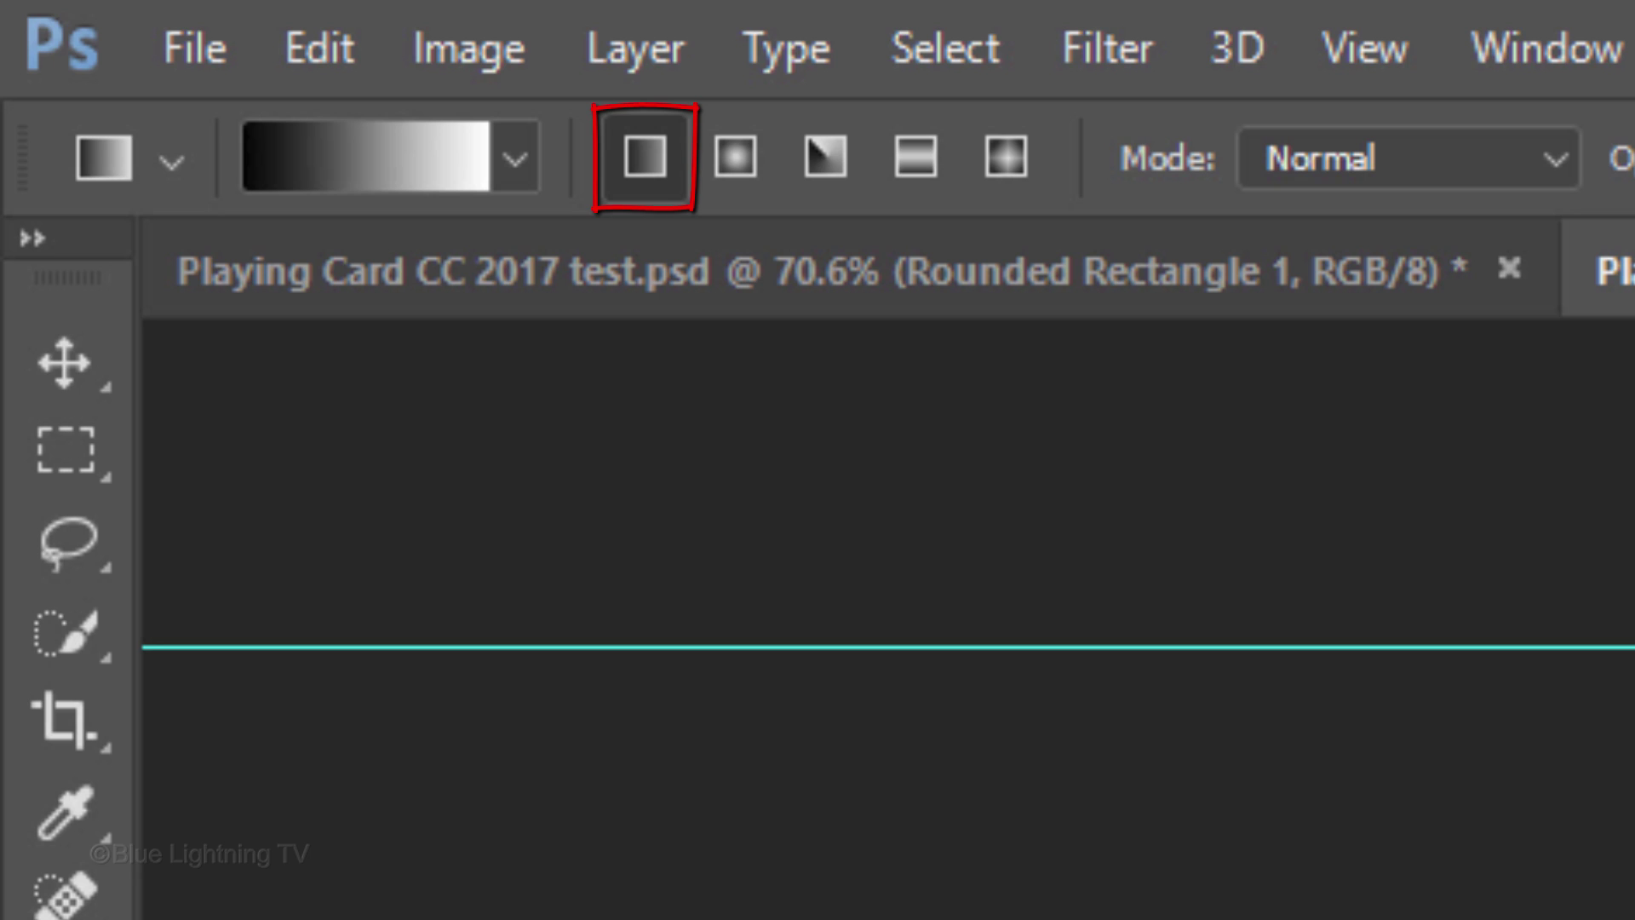
left_click(400, 170)
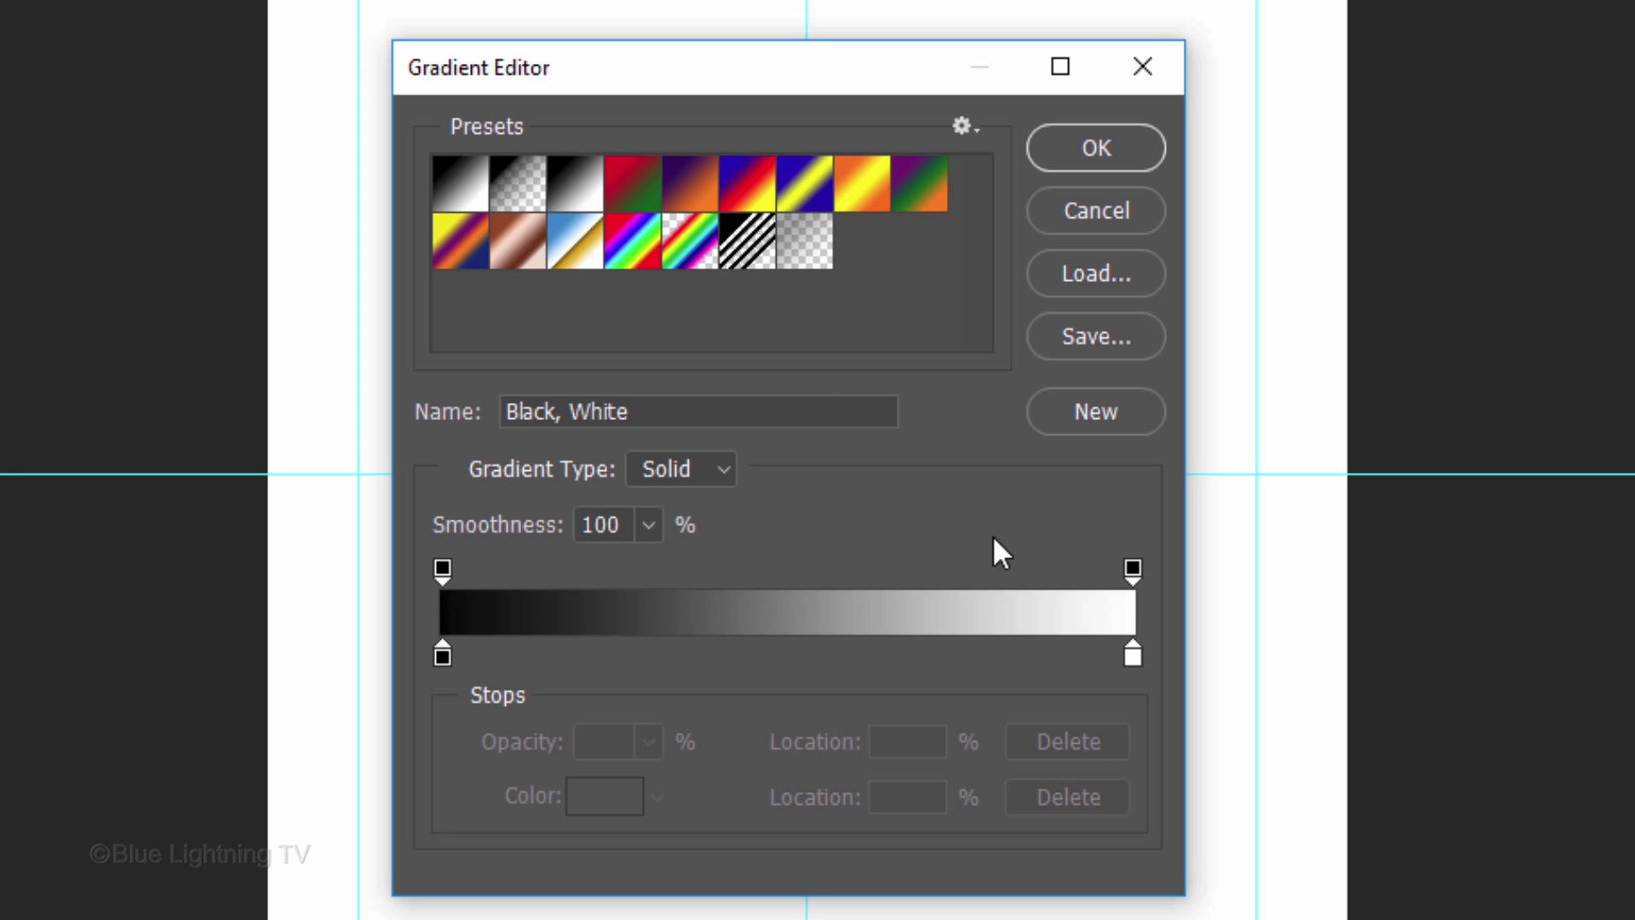
left_click(1132, 656)
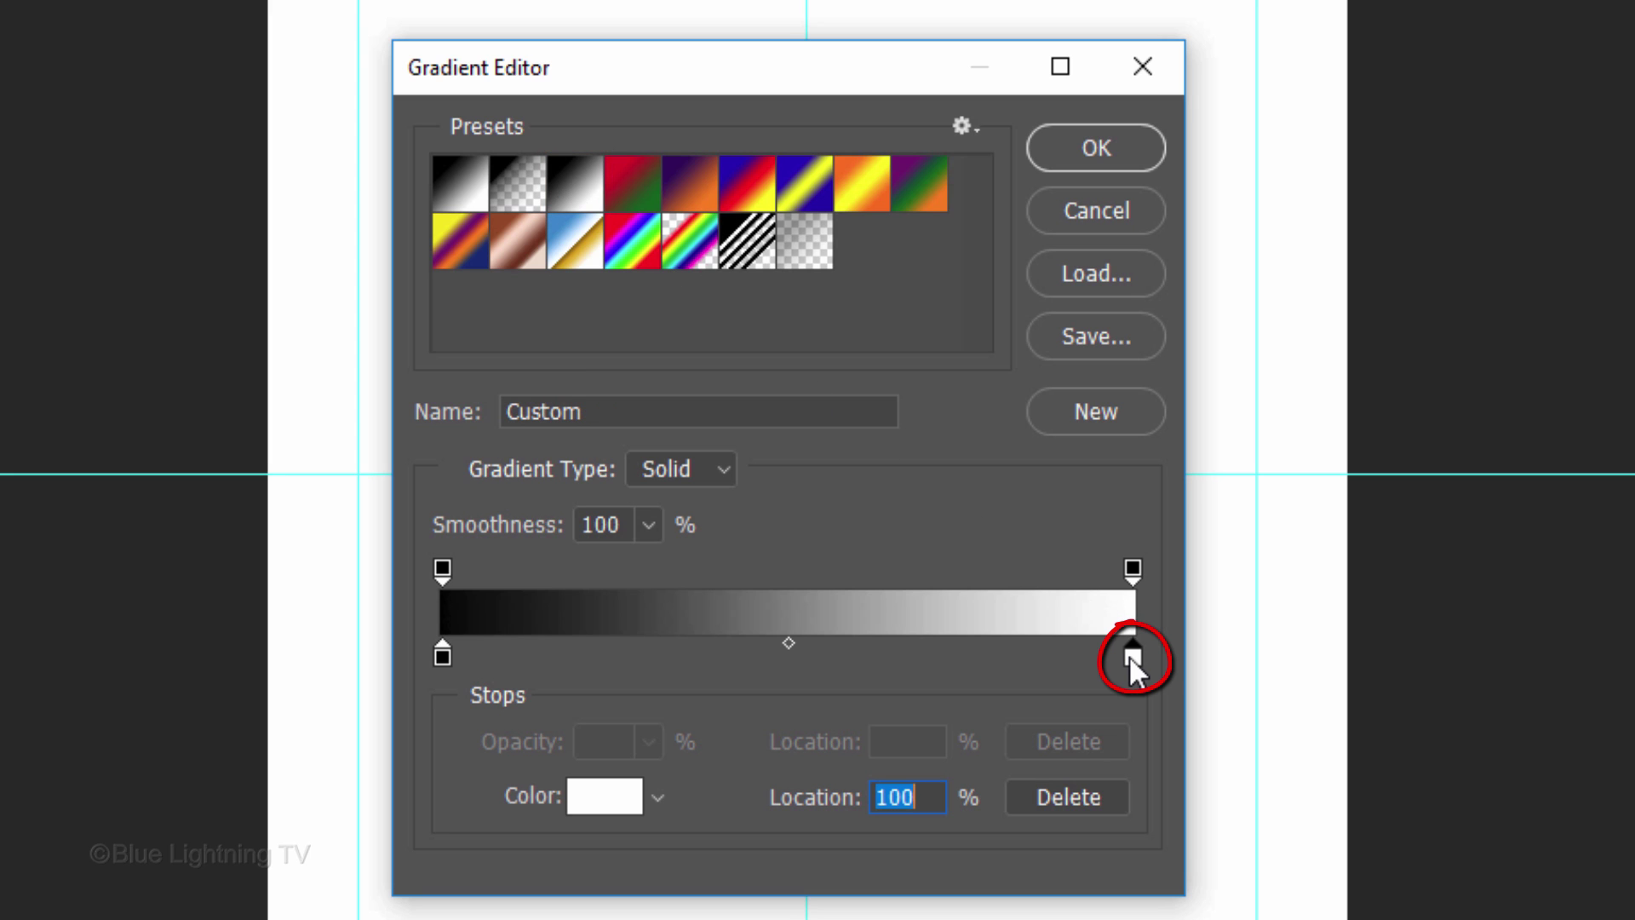
left_click(602, 796)
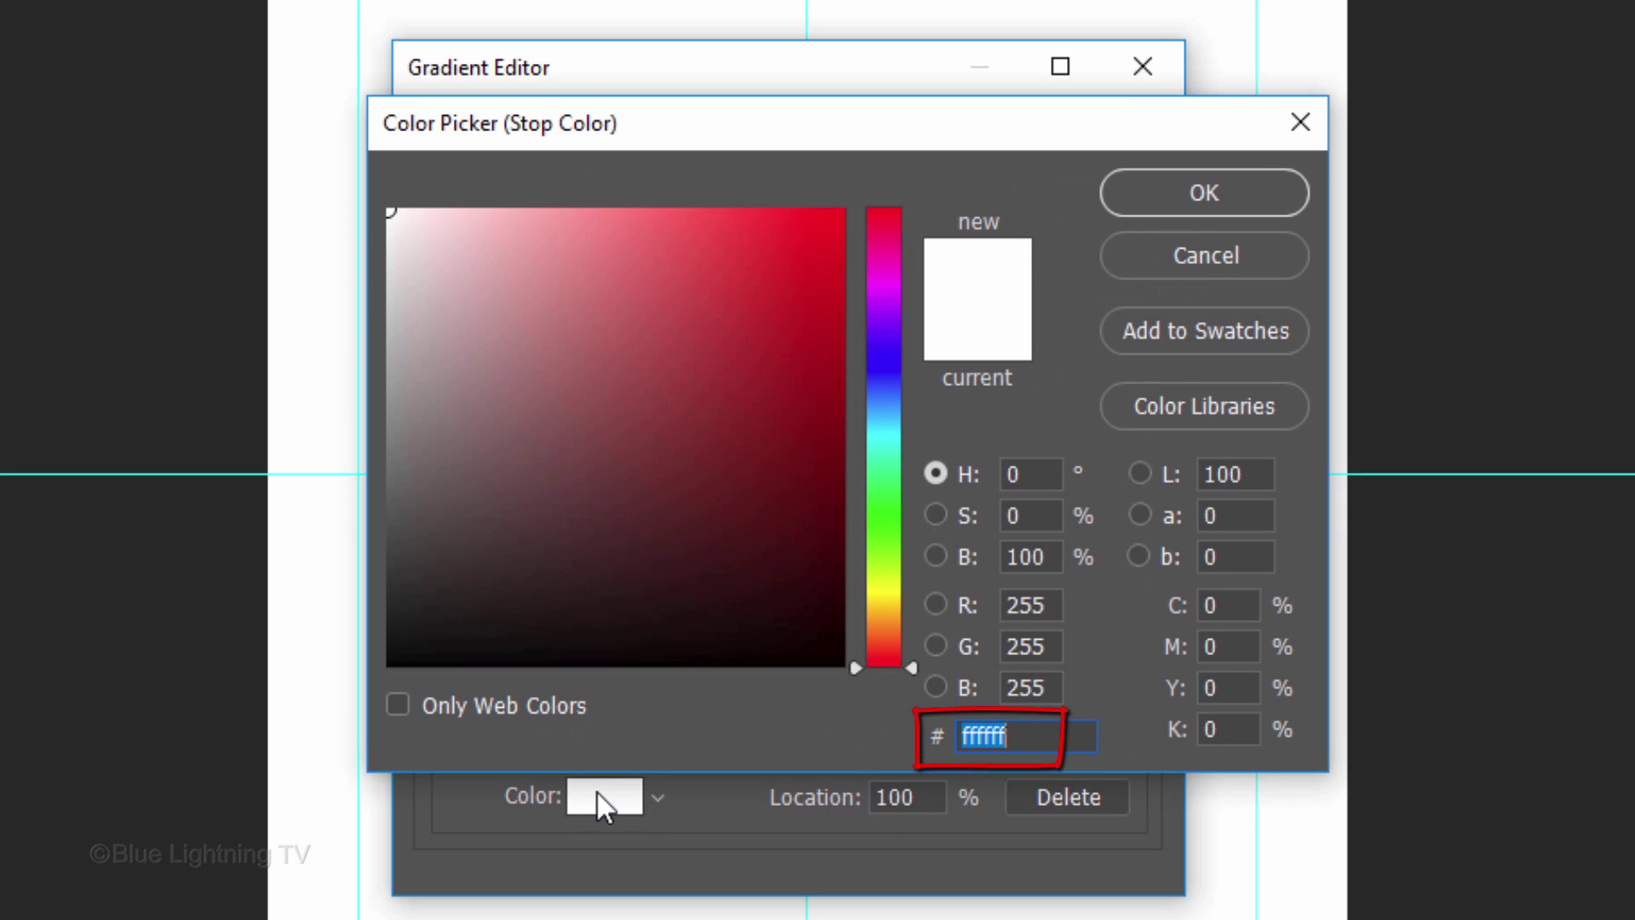
type("1")
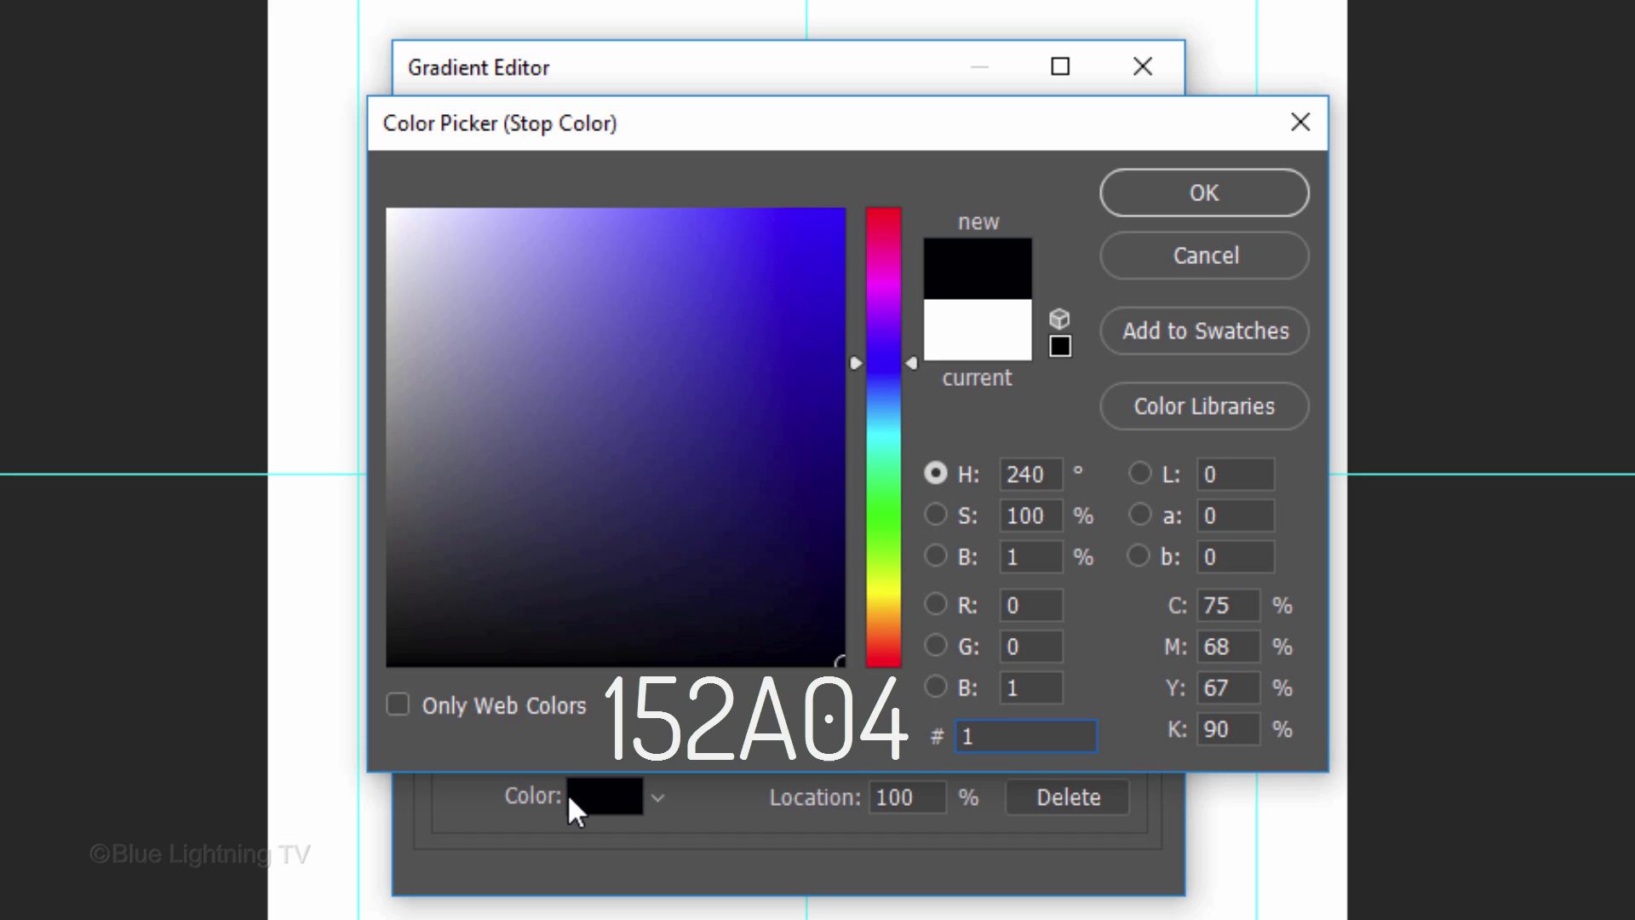
type("52")
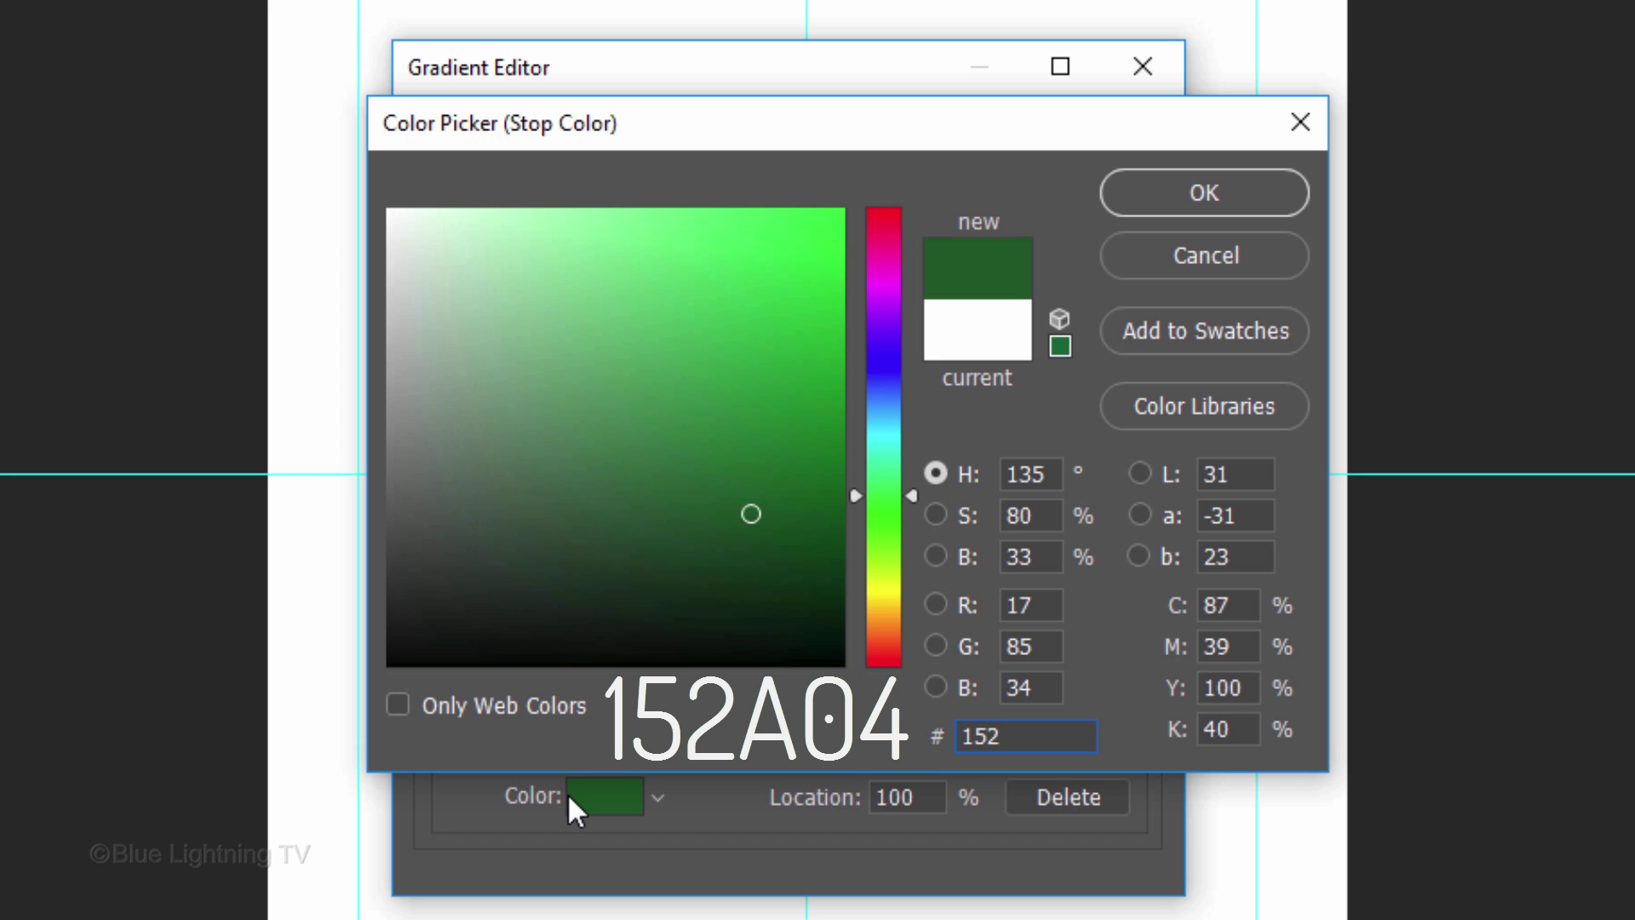
type("A04")
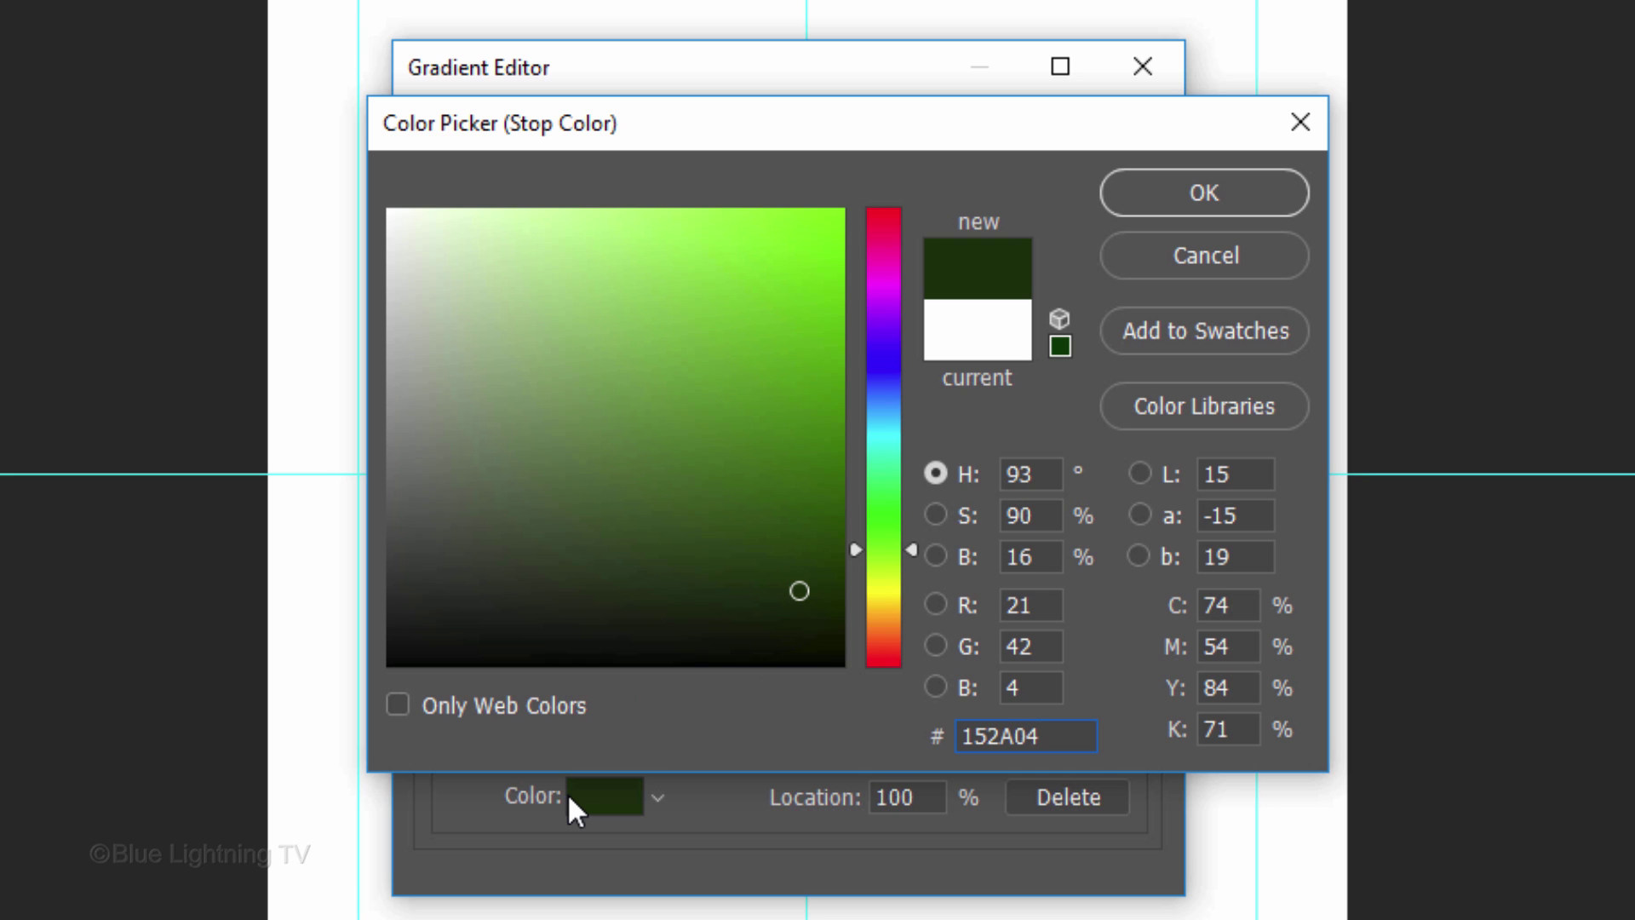
key("Return")
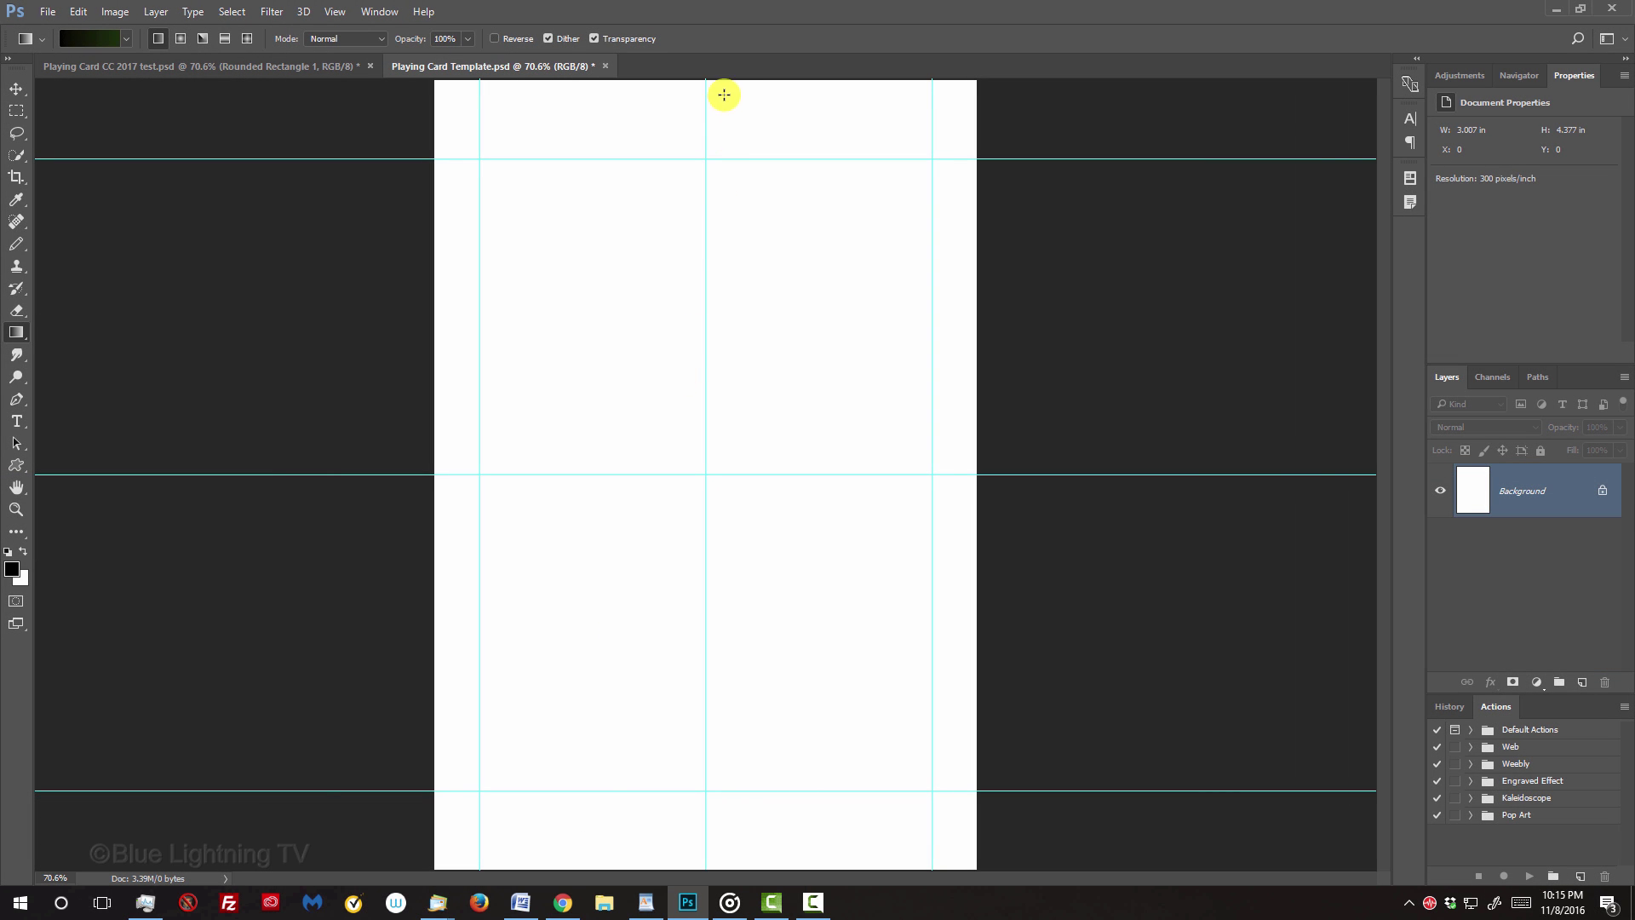
left_click(711, 79)
left_click_drag(709, 78, 706, 875)
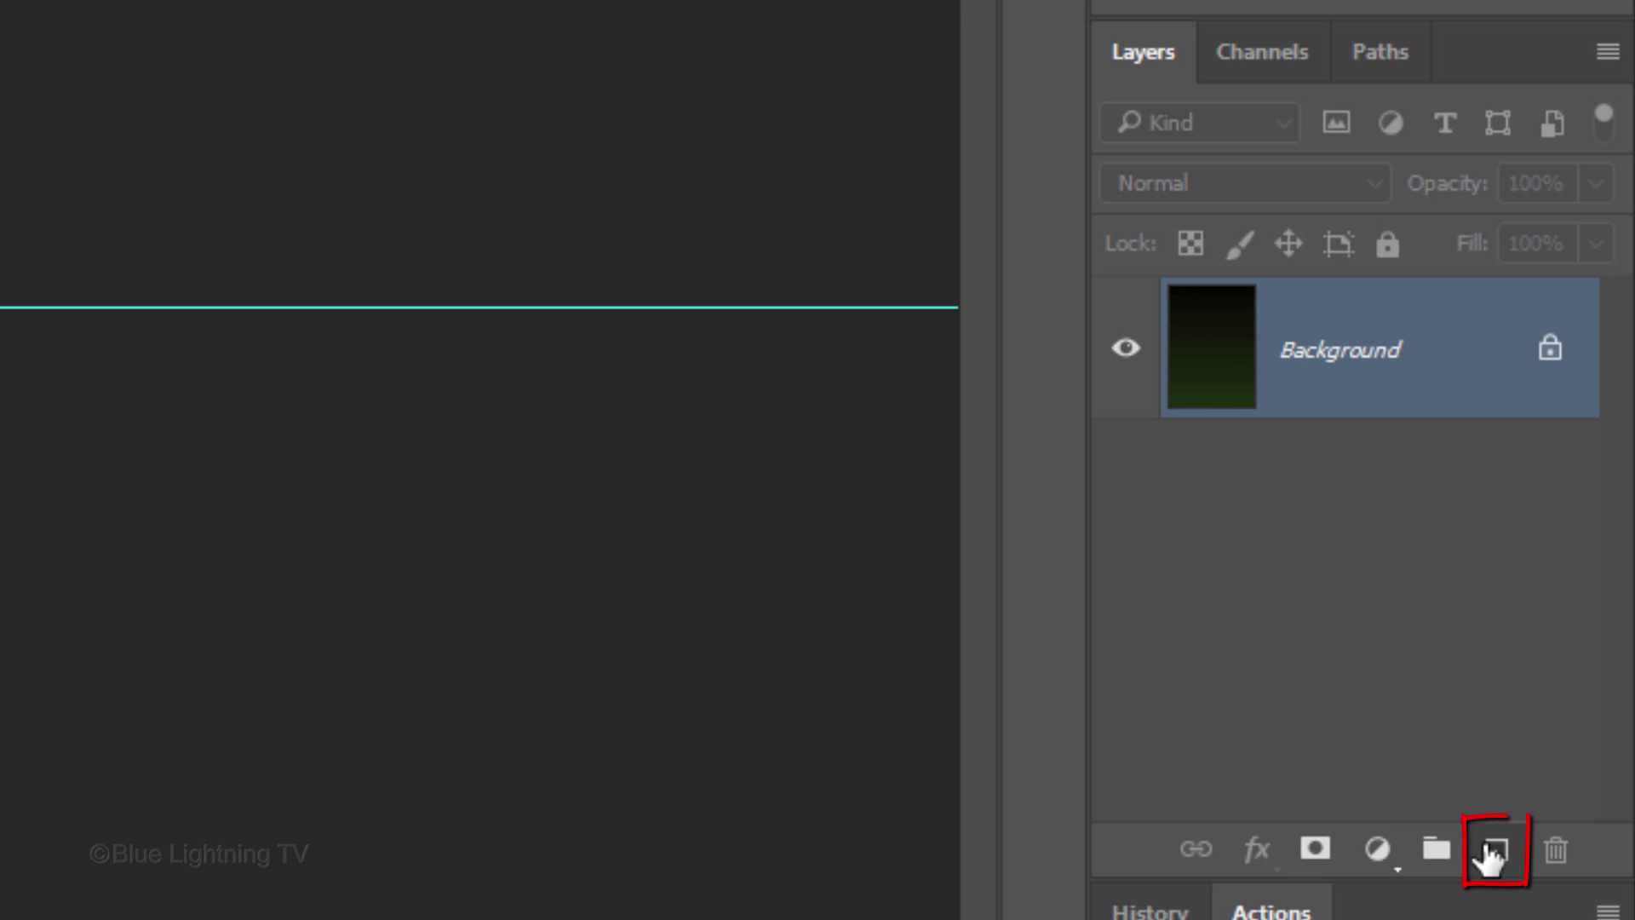
Add a new empty layer named 'Card shape' above the background
left_click(1494, 850)
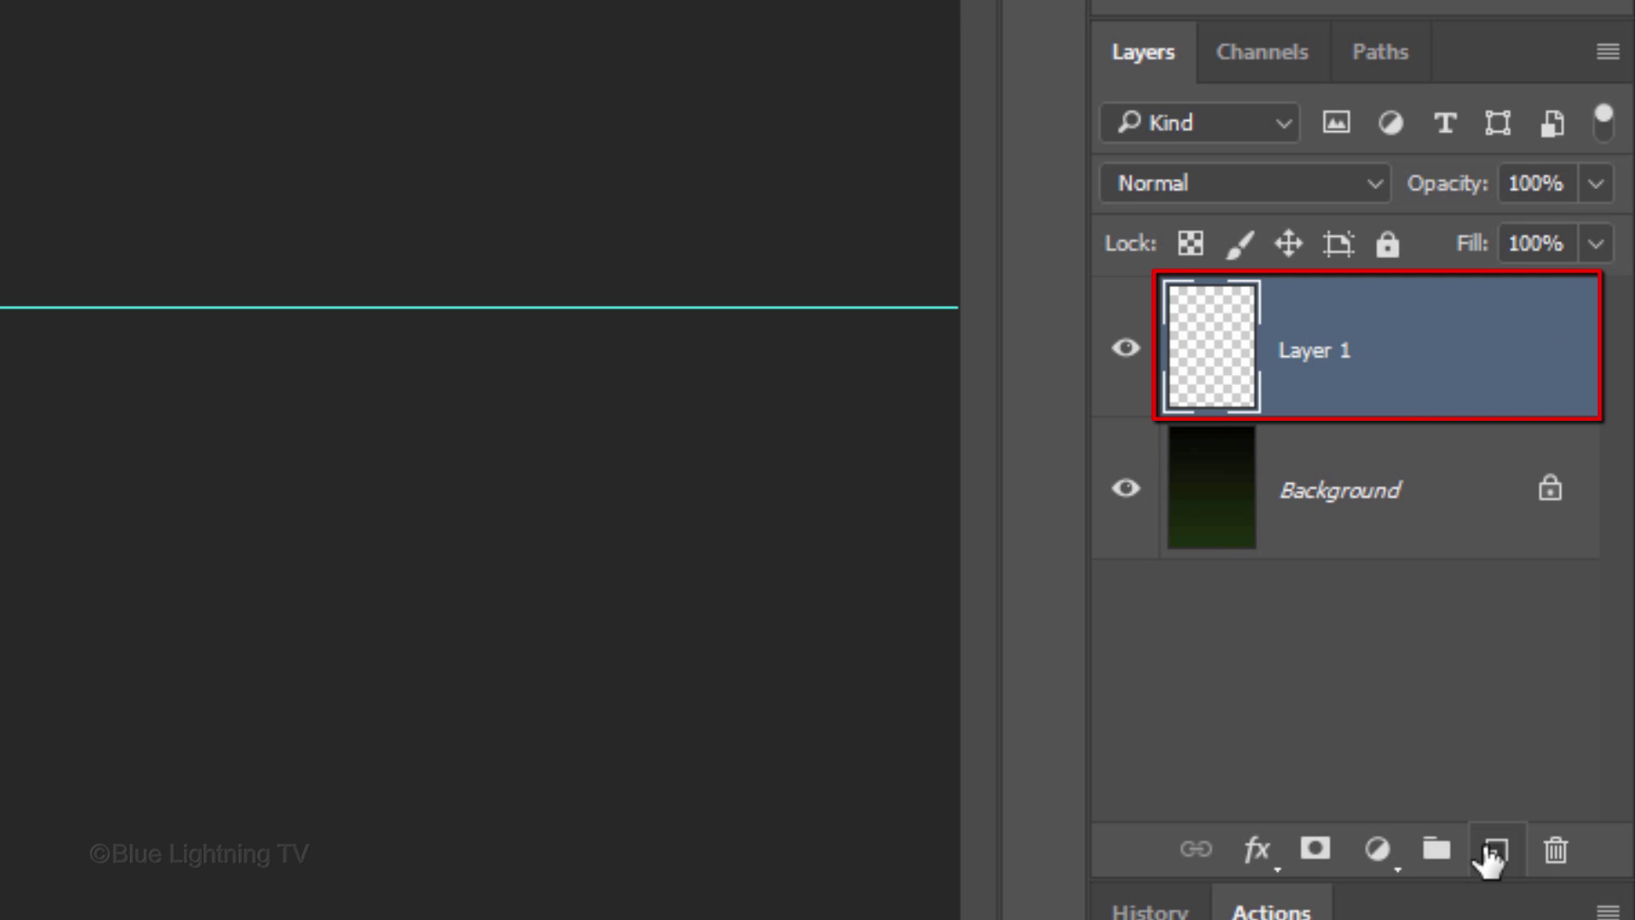
double_click(1320, 351)
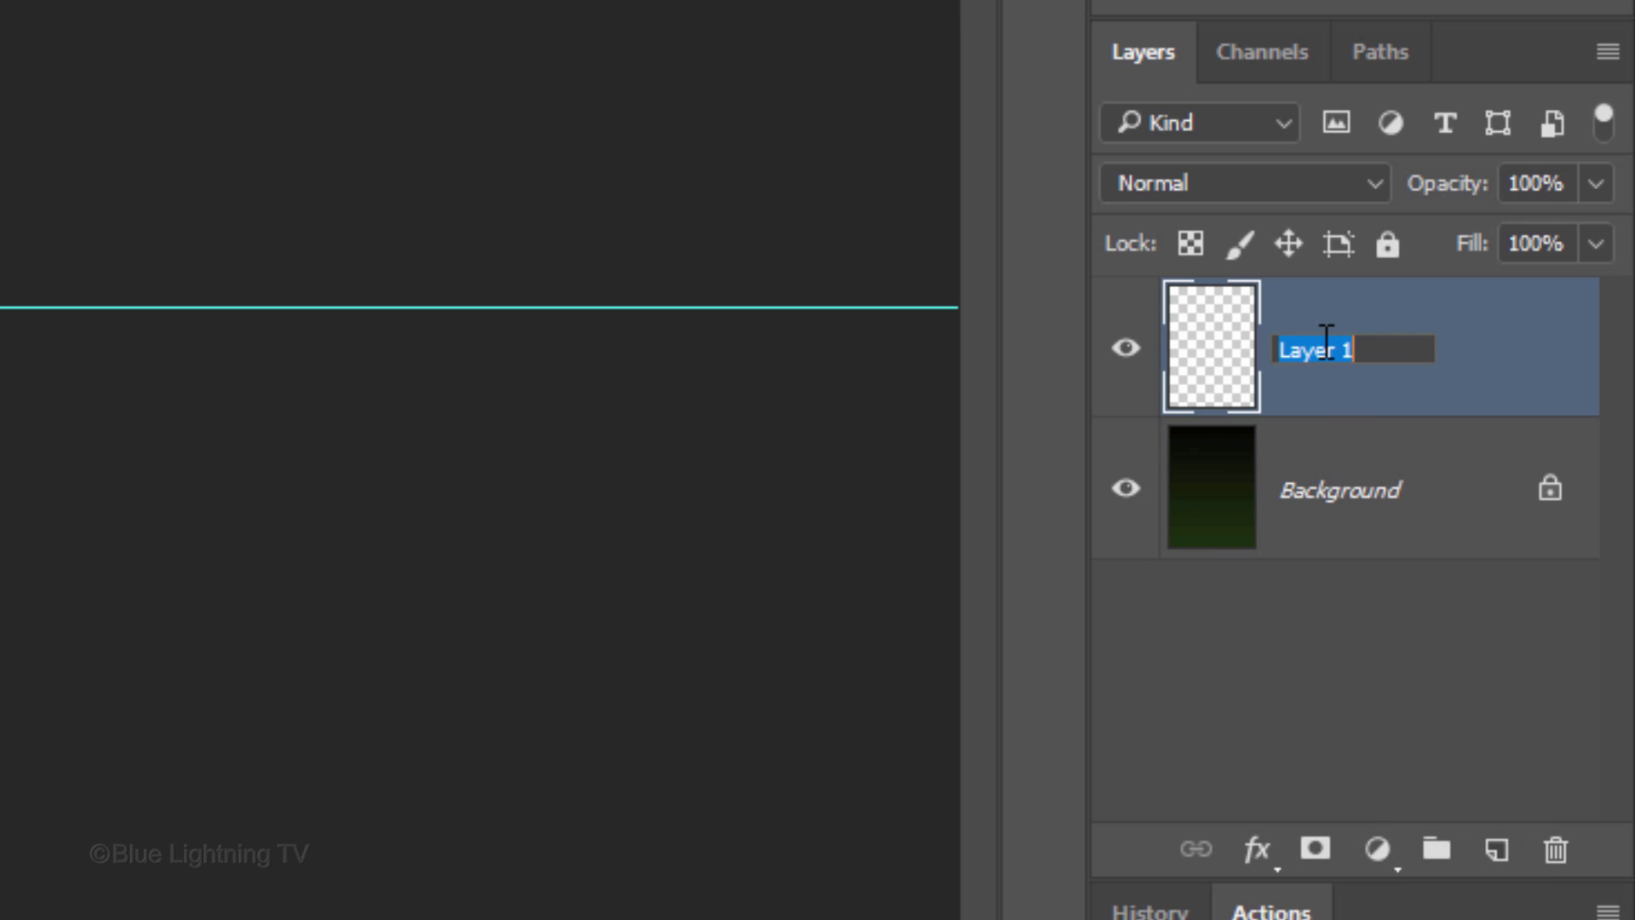
type("Card shape")
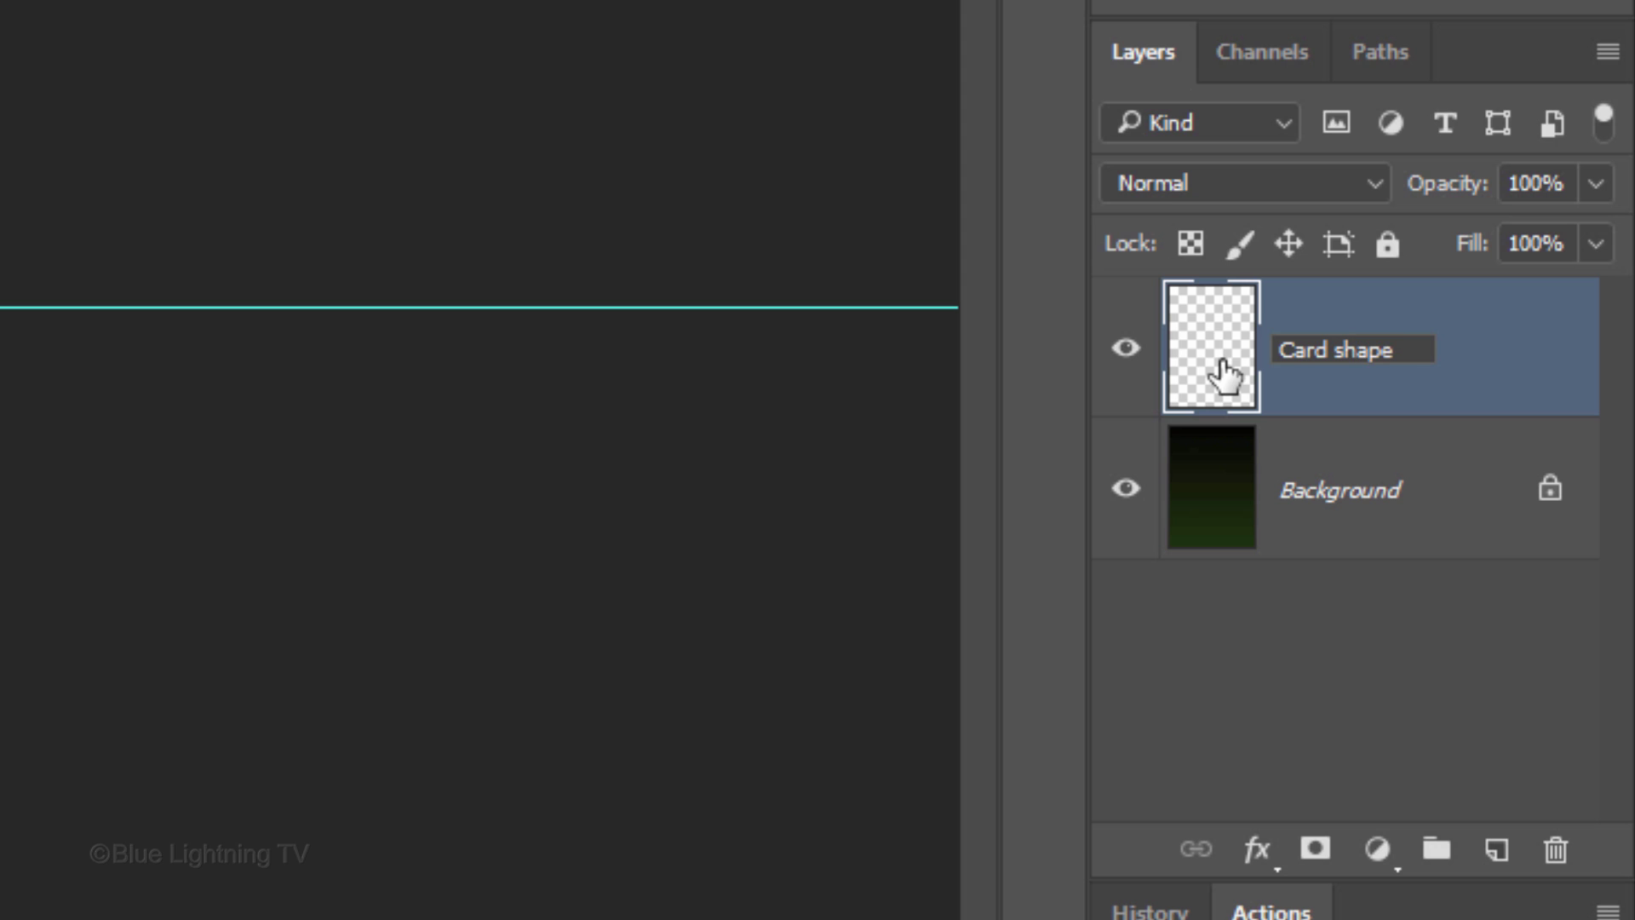
key("Return")
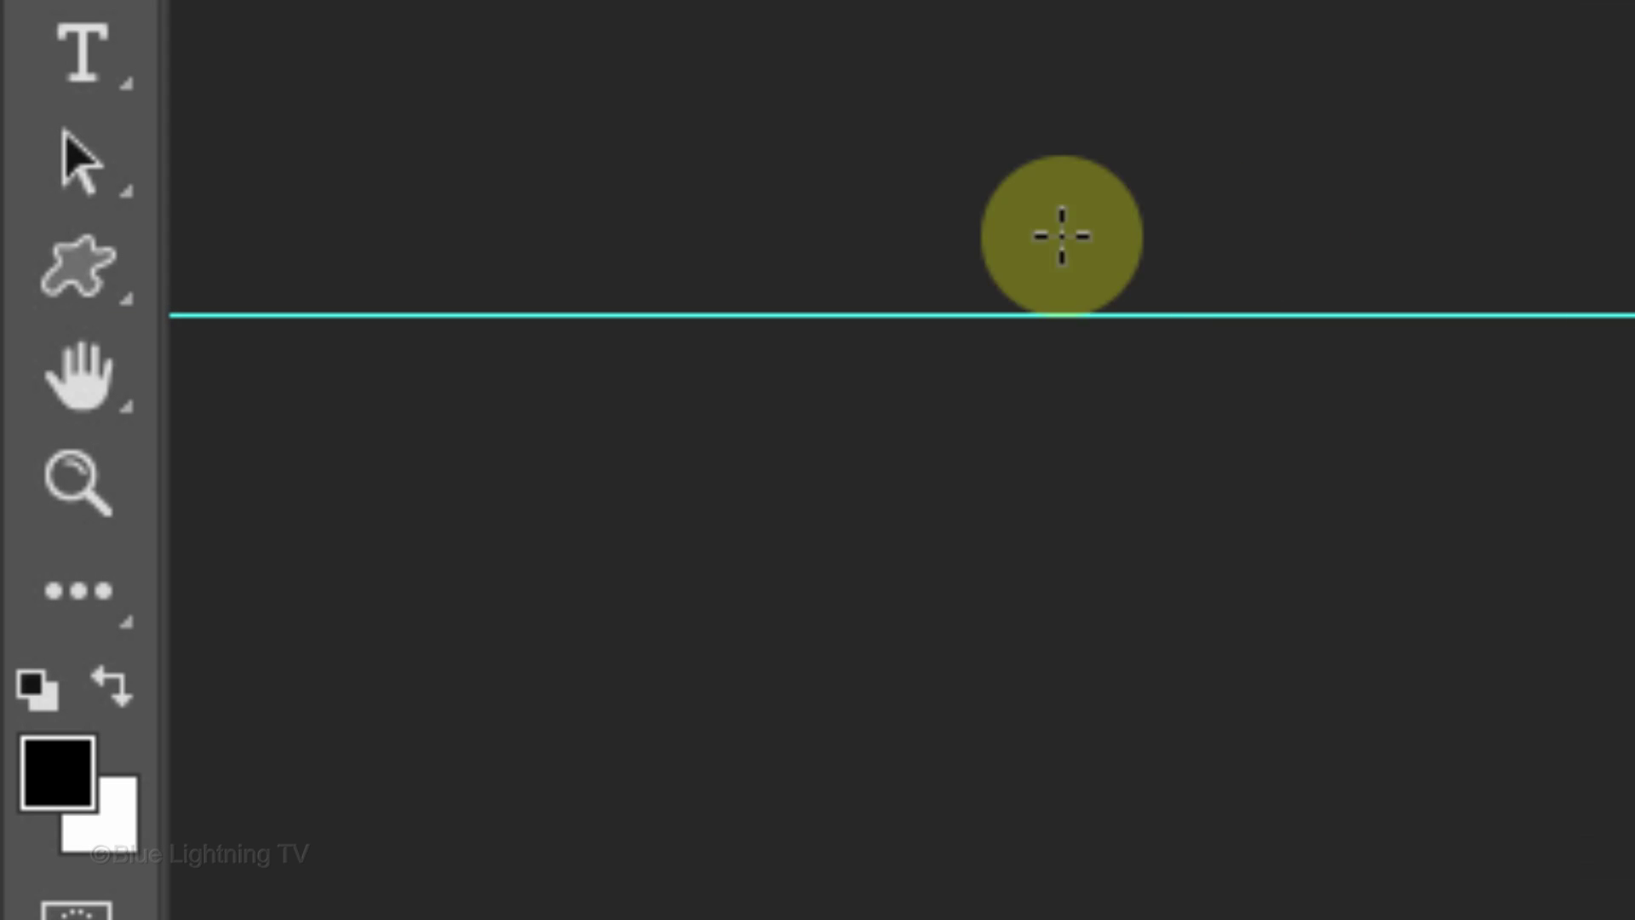
Select the Rounded Rectangle Tool in Shape mode with a white fill
left_click(125, 299)
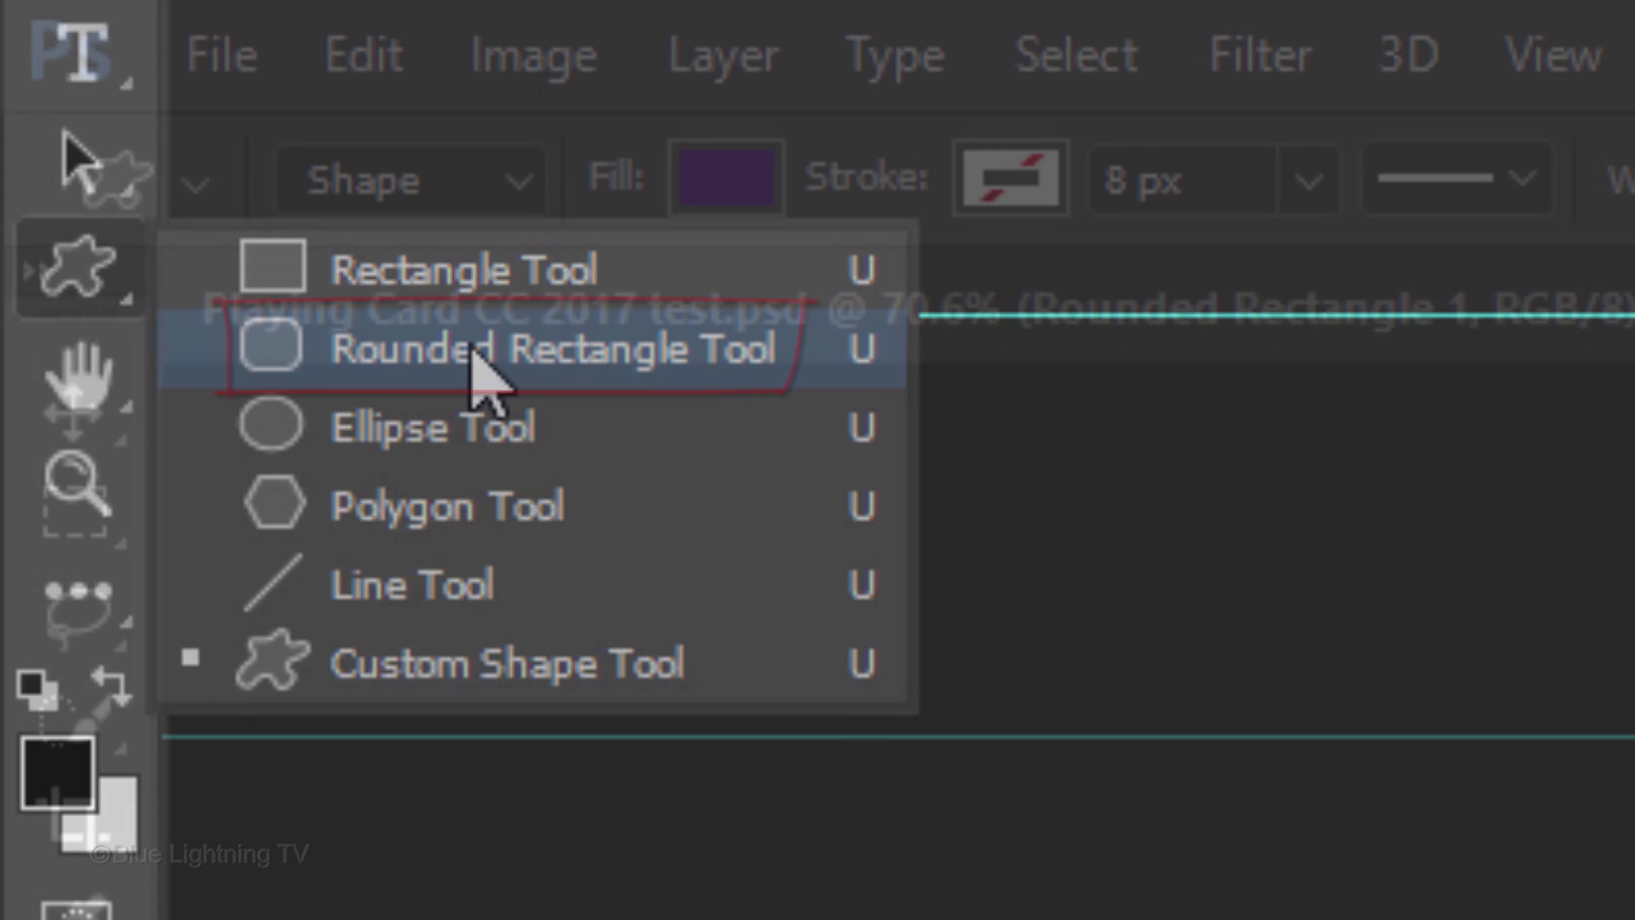
left_click(569, 362)
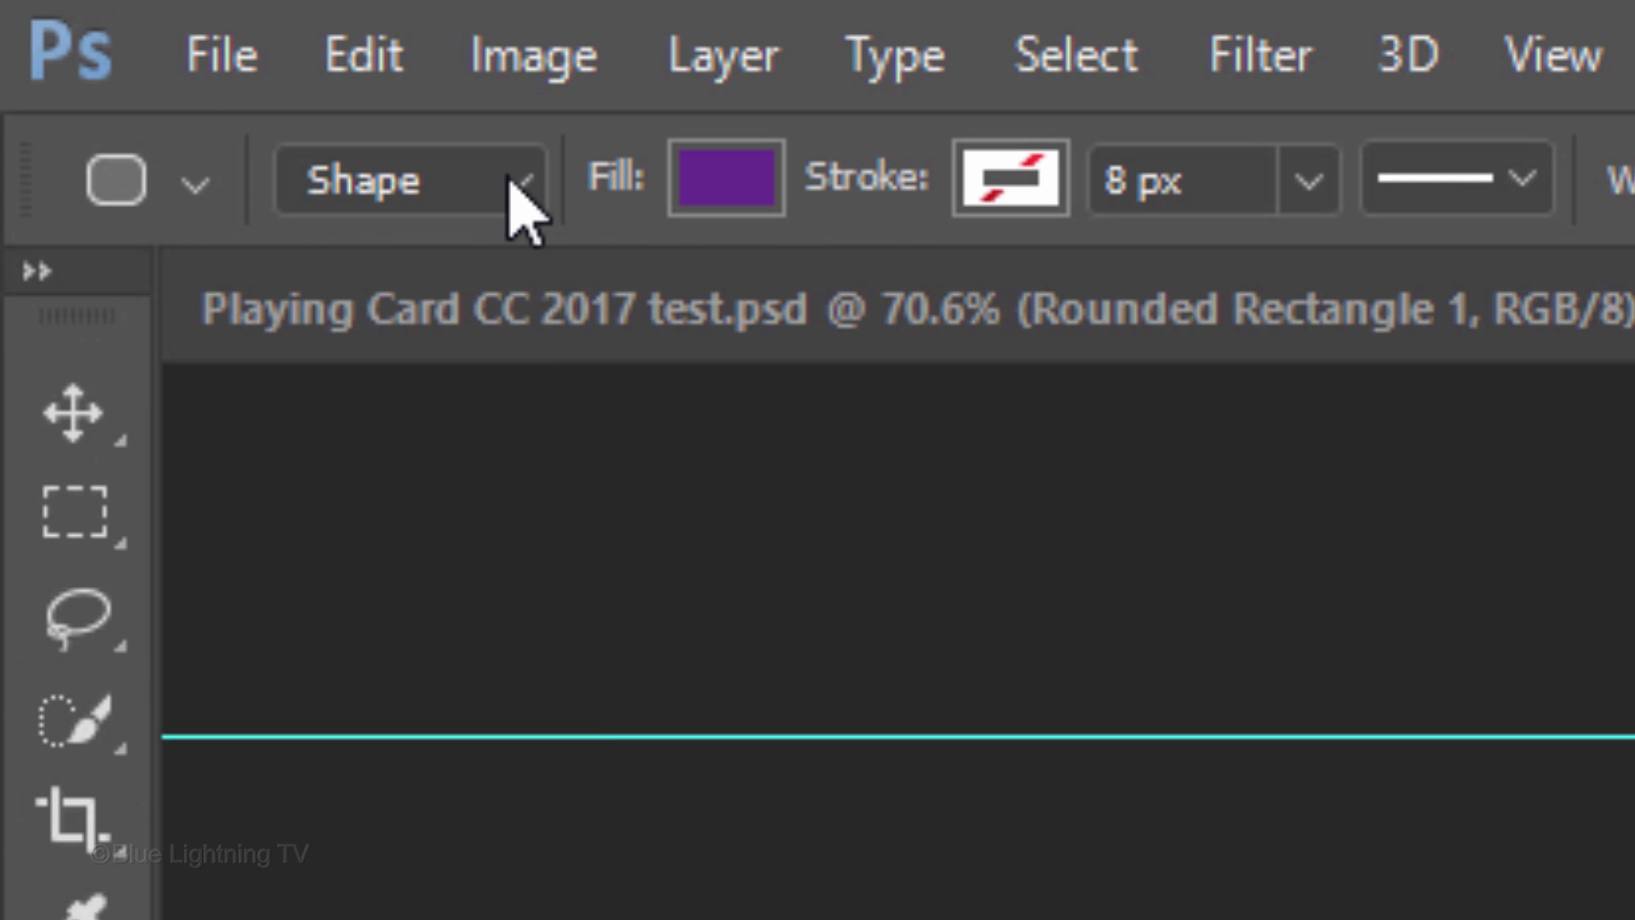
left_click(514, 183)
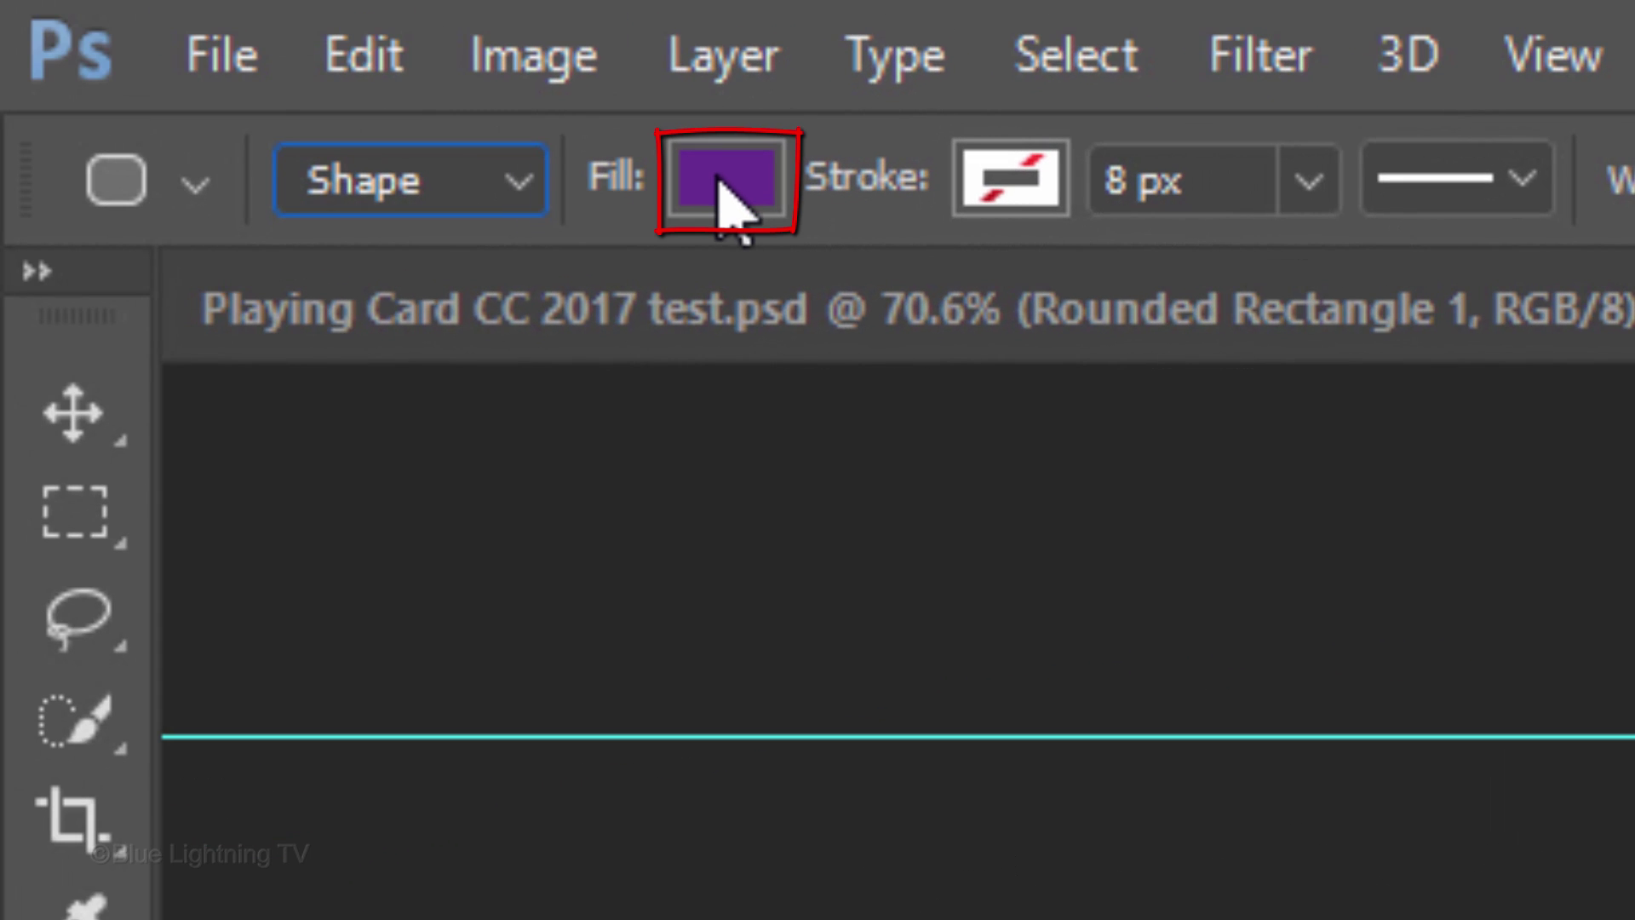
left_click(721, 193)
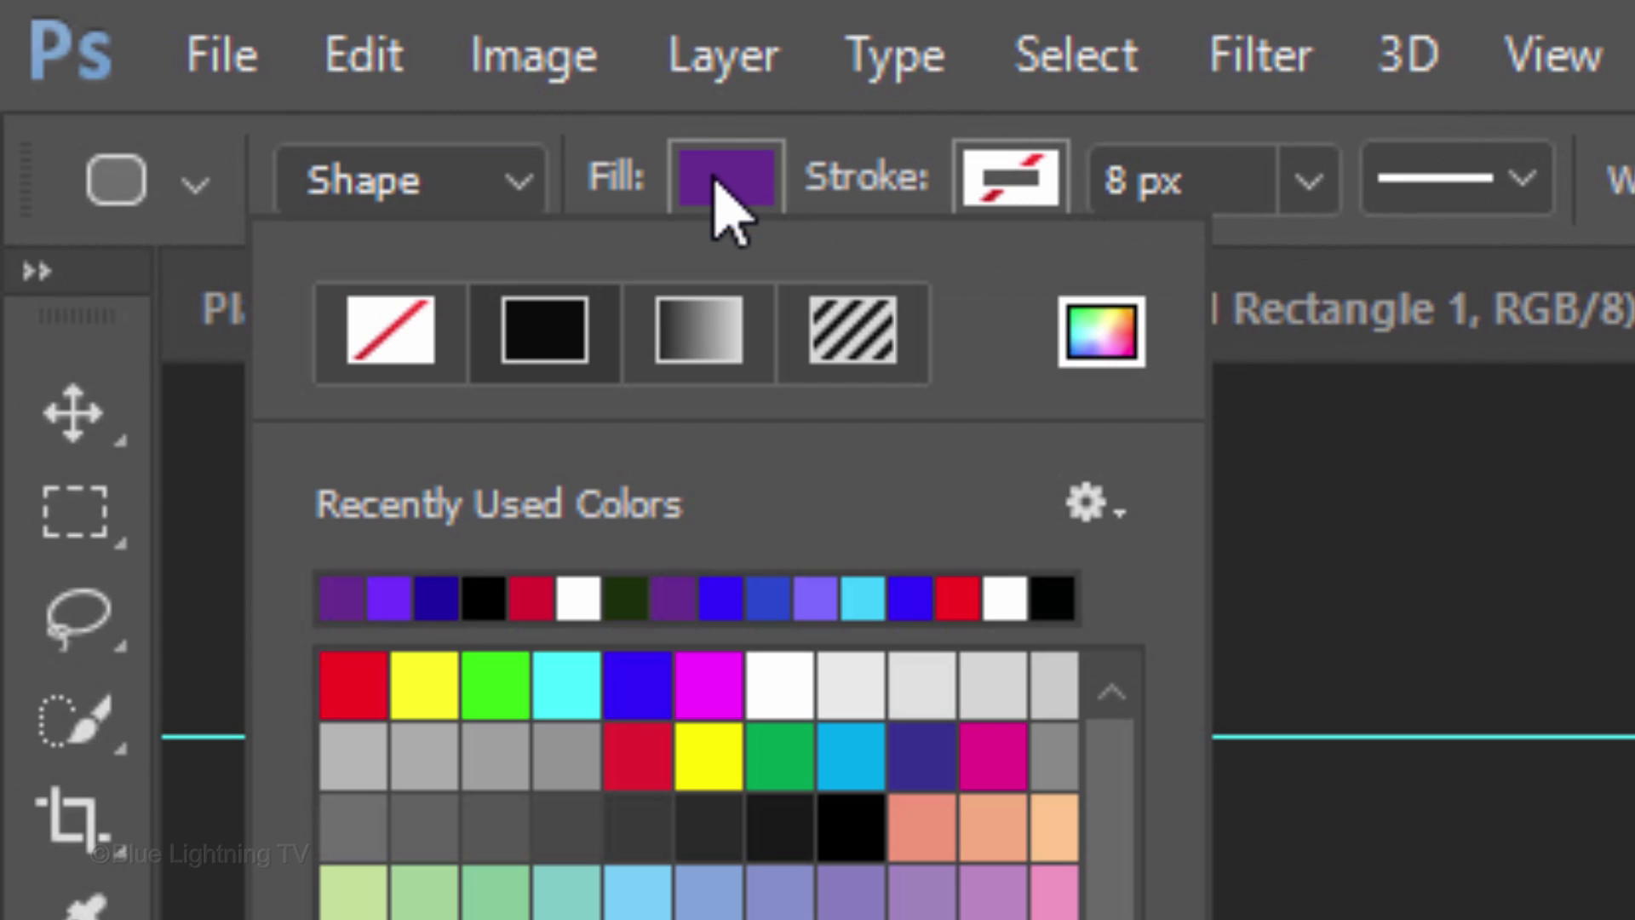
left_click(579, 598)
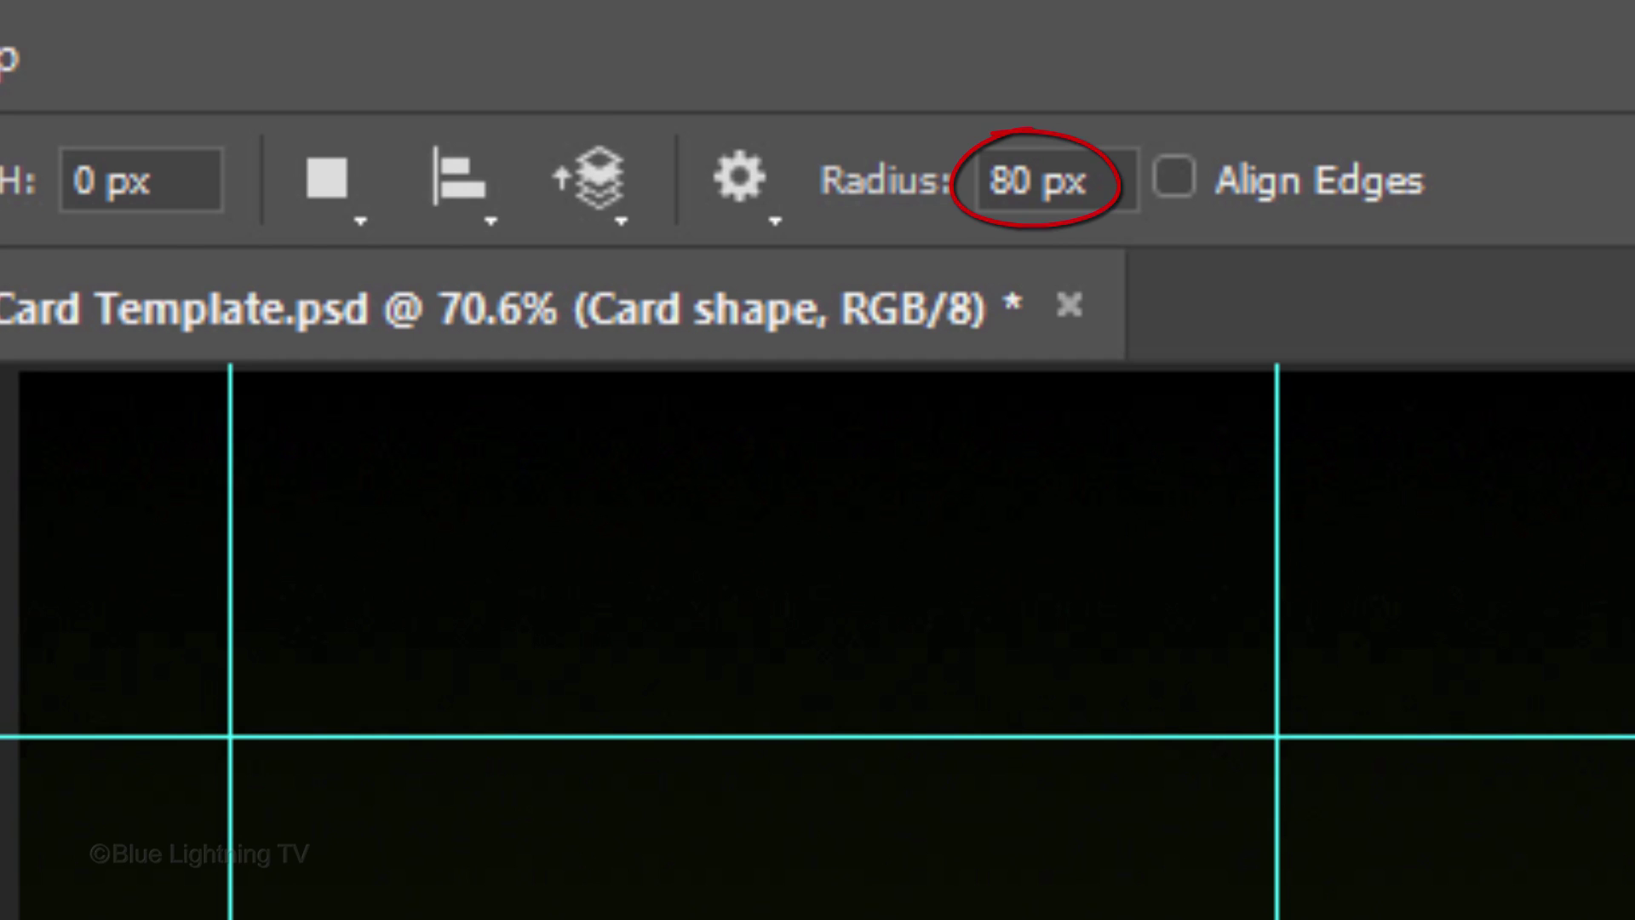
Open the rounded rectangle's geometry options for size and proportions
left_click(739, 189)
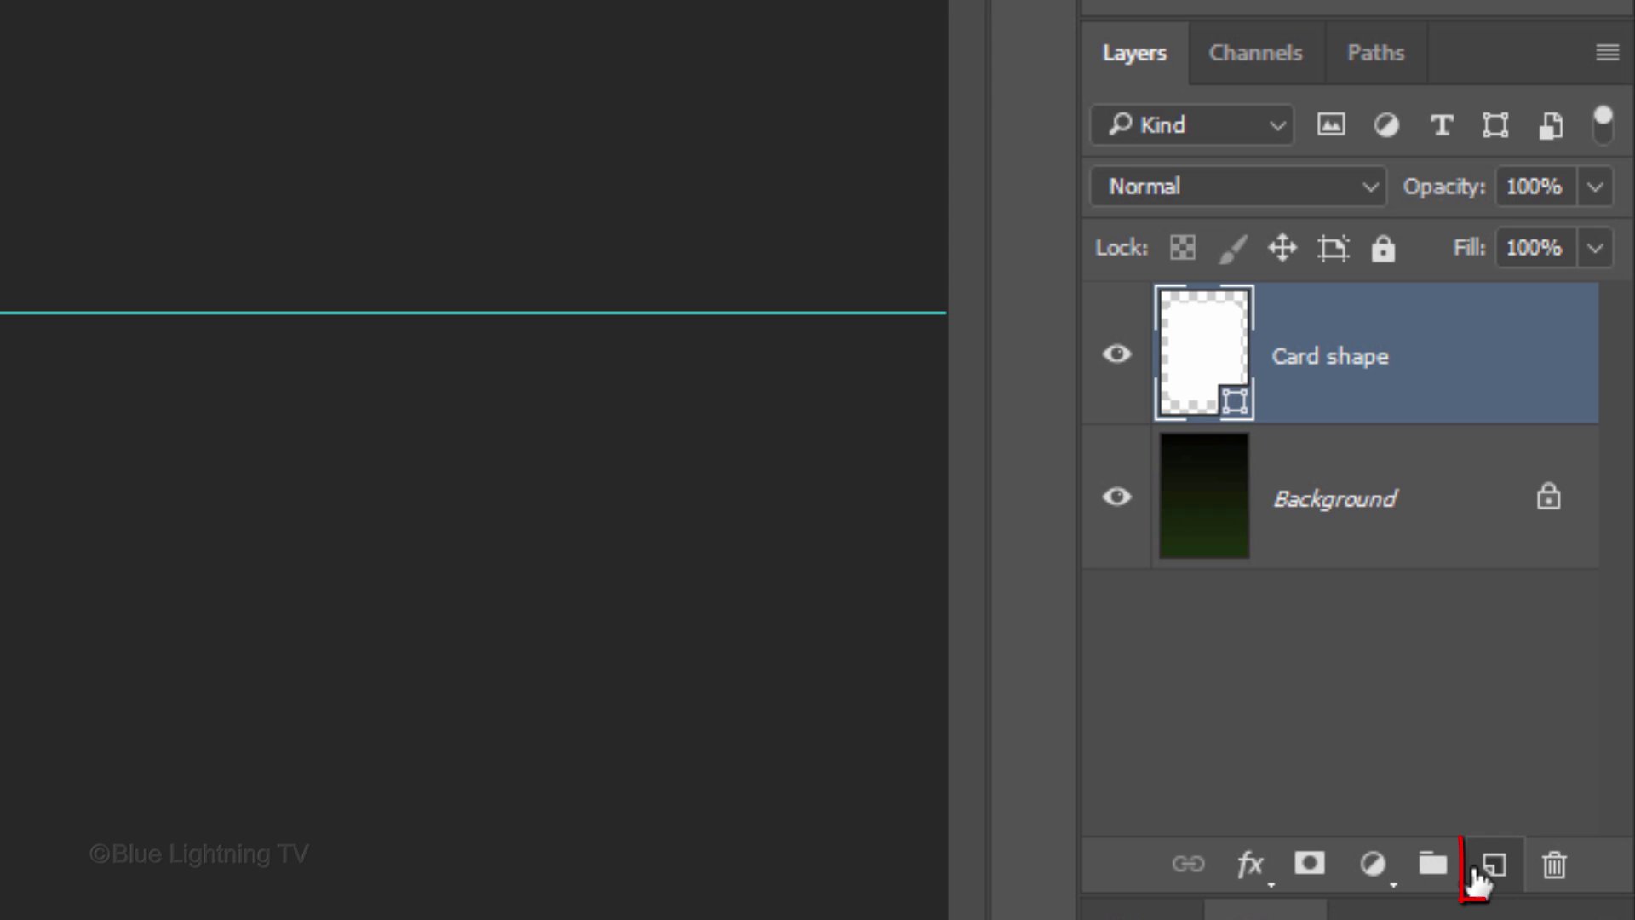
Add an 'Outline' layer and marquee-select the card from top-left to bottom-right guide corner
left_click(1477, 873)
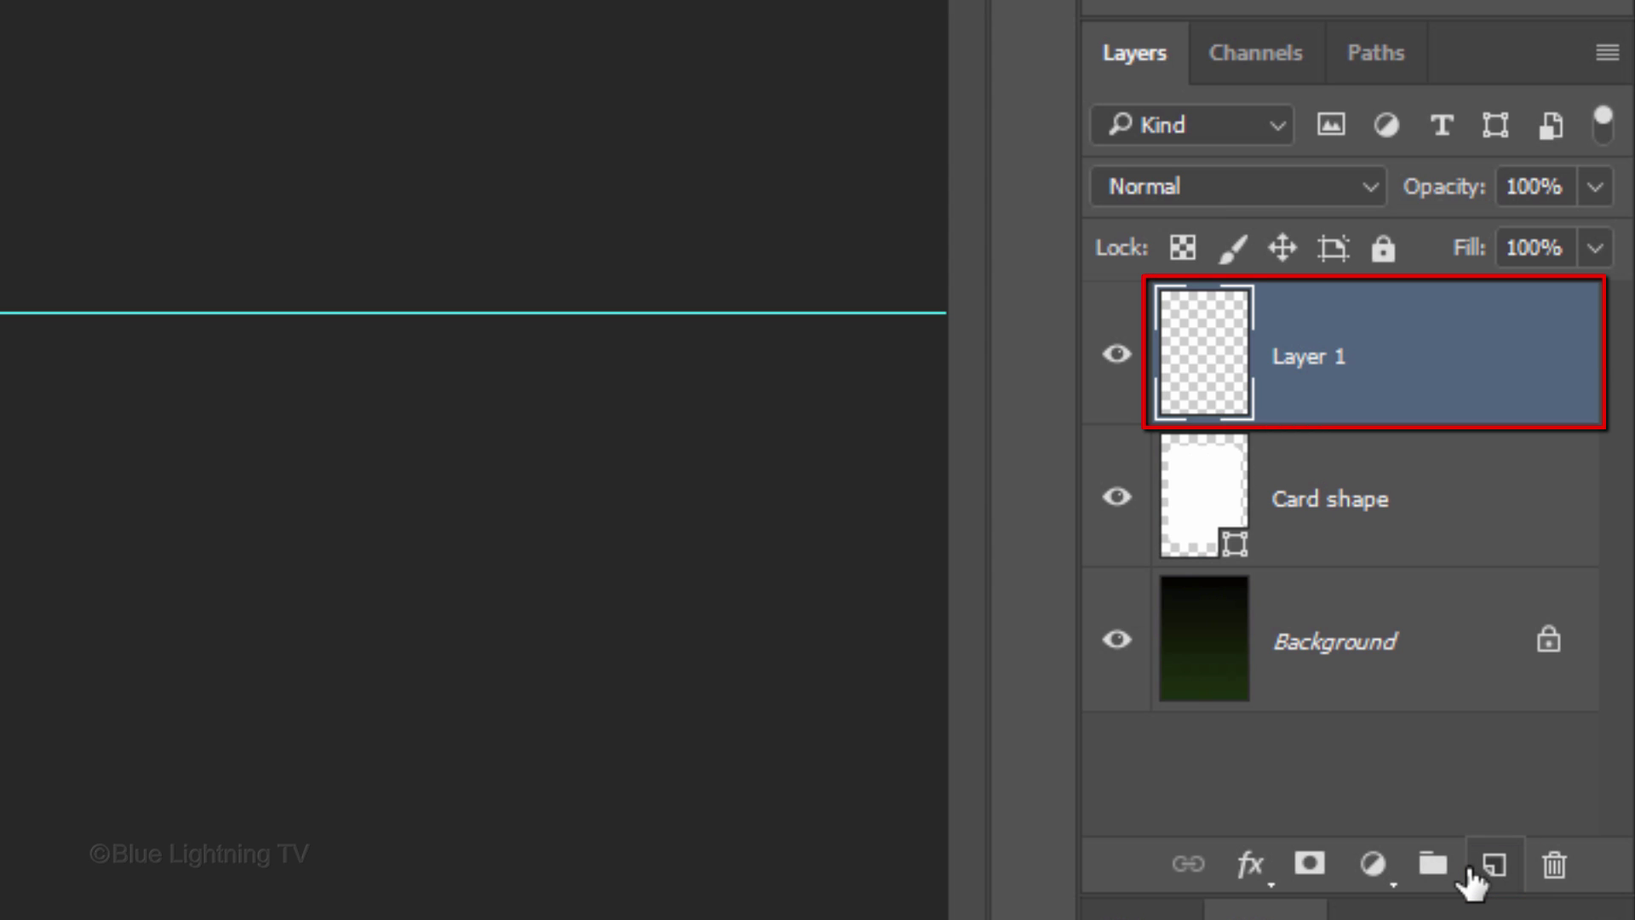
double_click(1295, 357)
type("Outline")
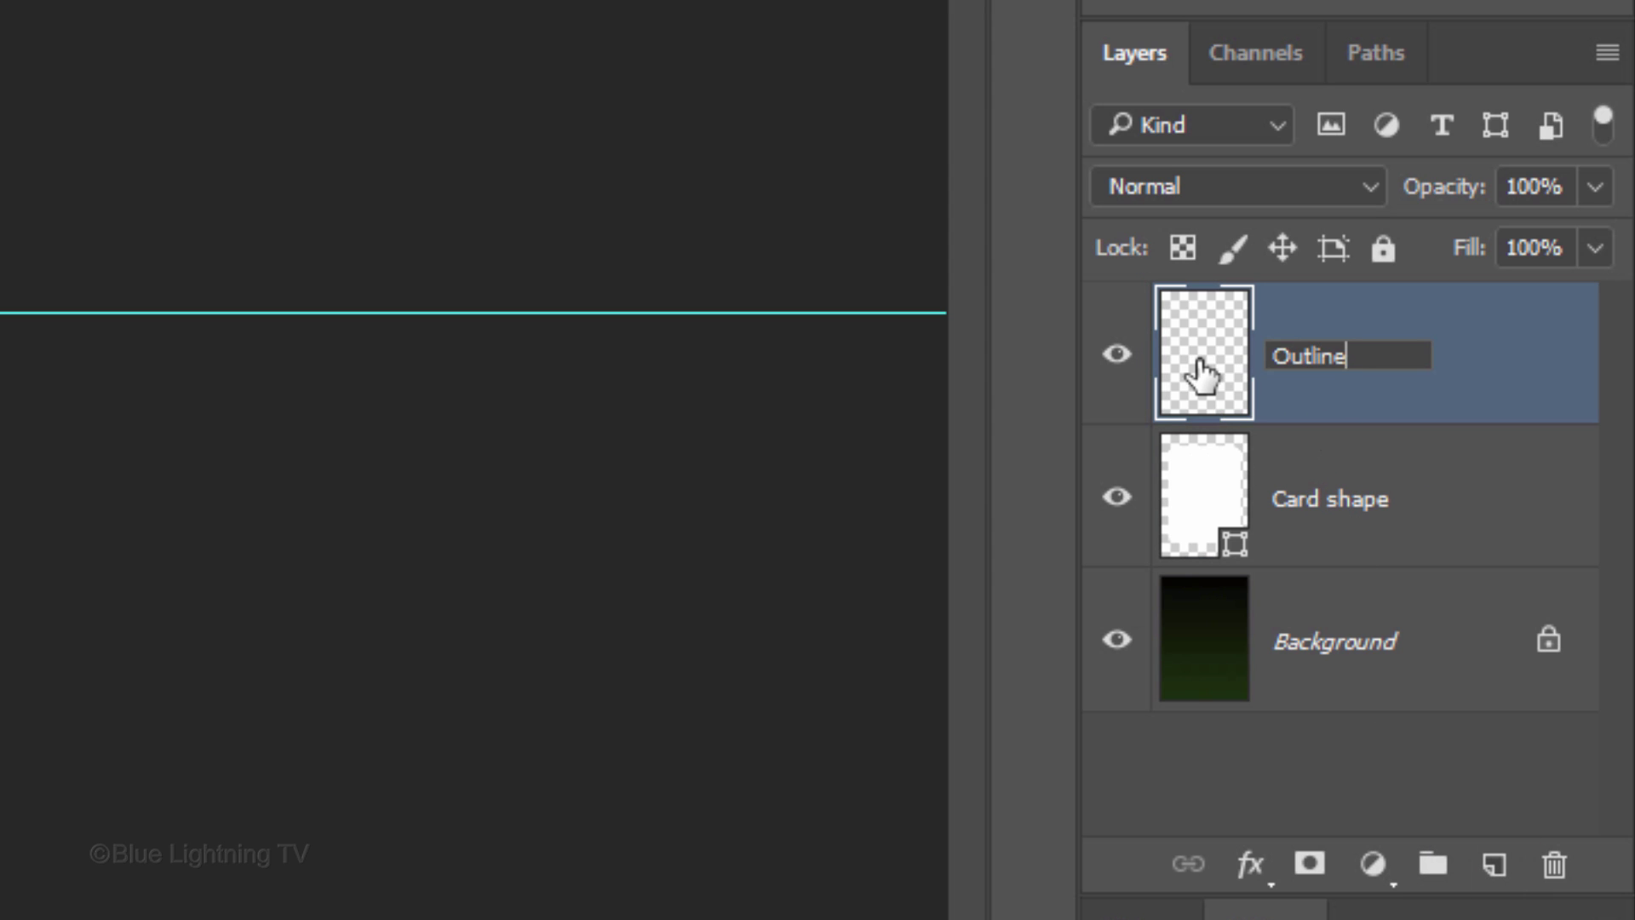
key("Return")
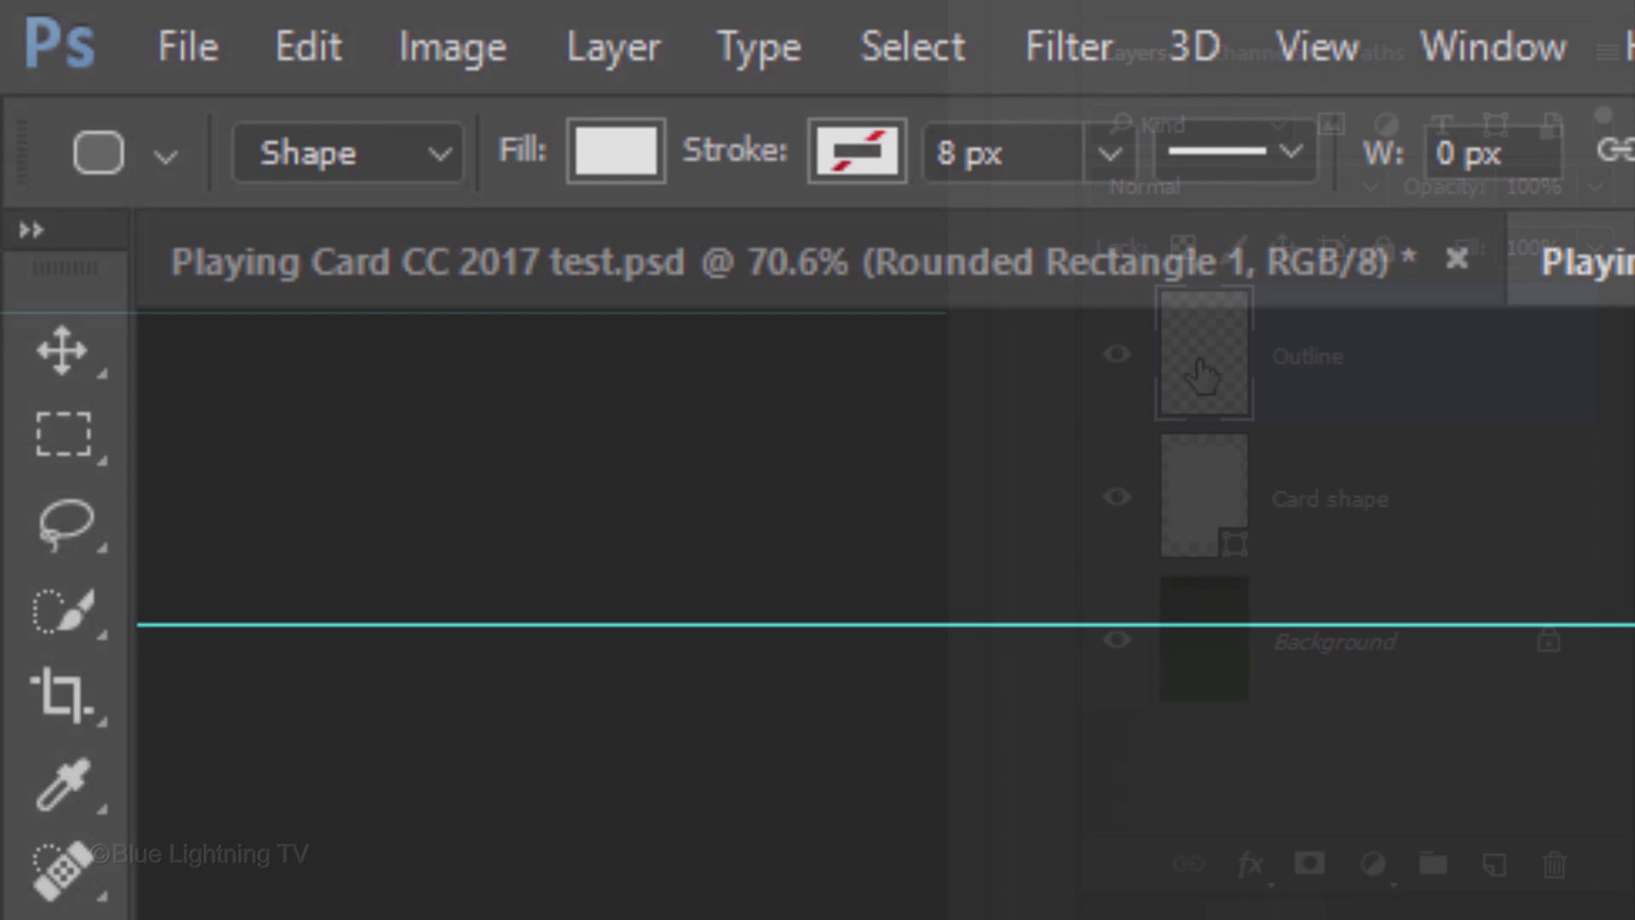
left_click(63, 436)
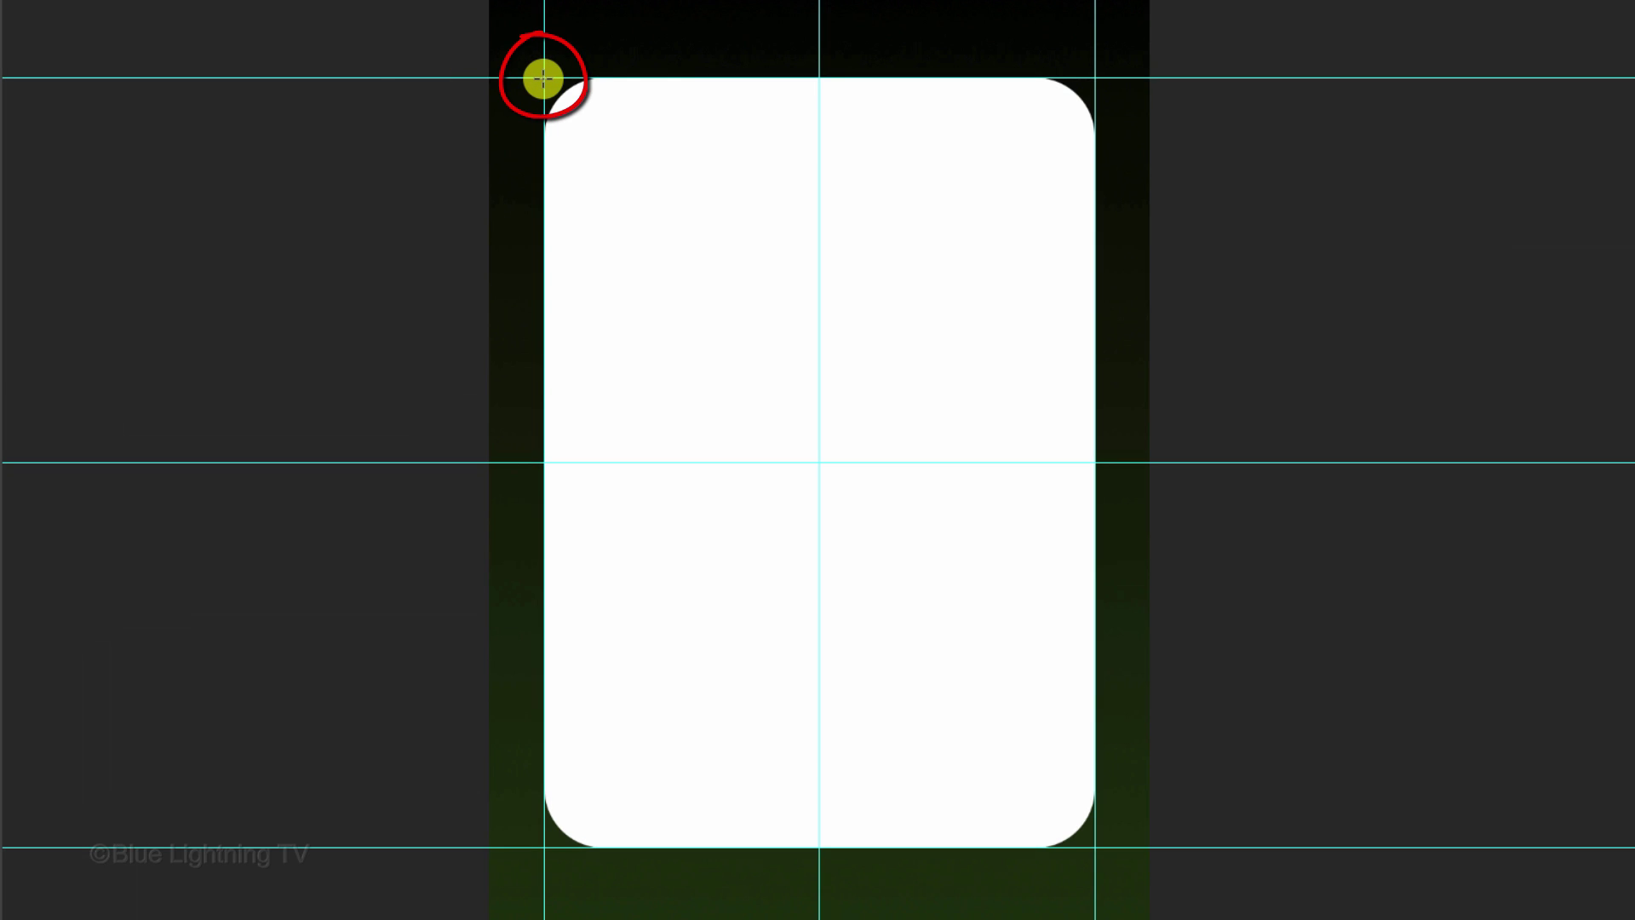
mouse_move(543, 78)
left_mouse_down()
mouse_move(894, 668)
mouse_move(1095, 847)
left_mouse_up()
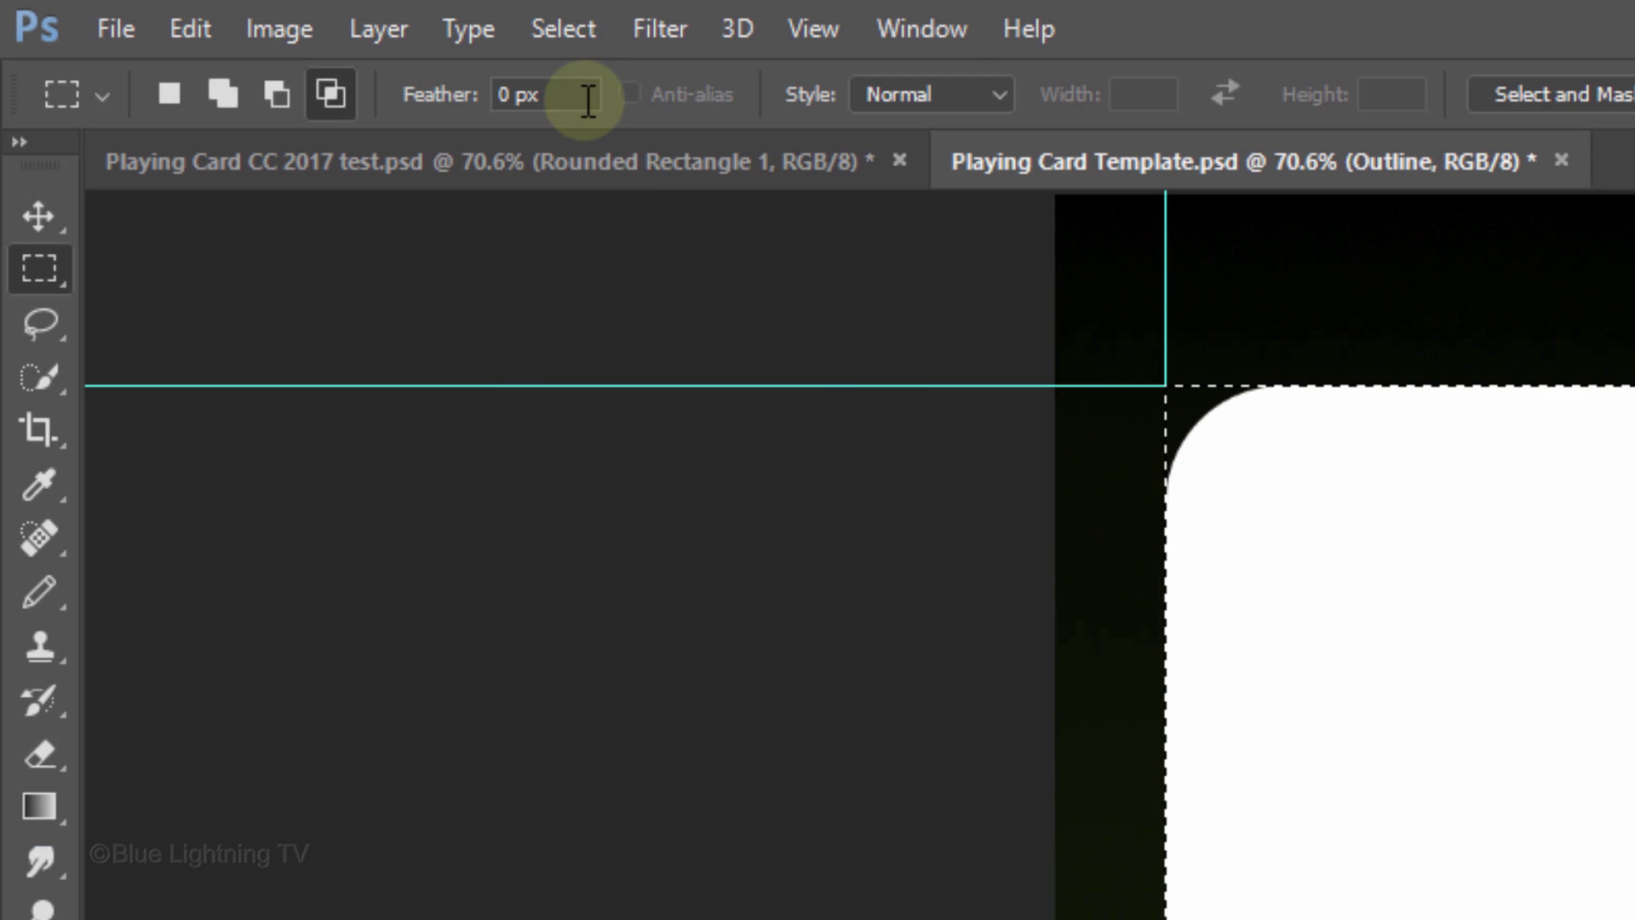
Shrink the selection to 67% width and 81% height with Transform Selection
left_click(562, 26)
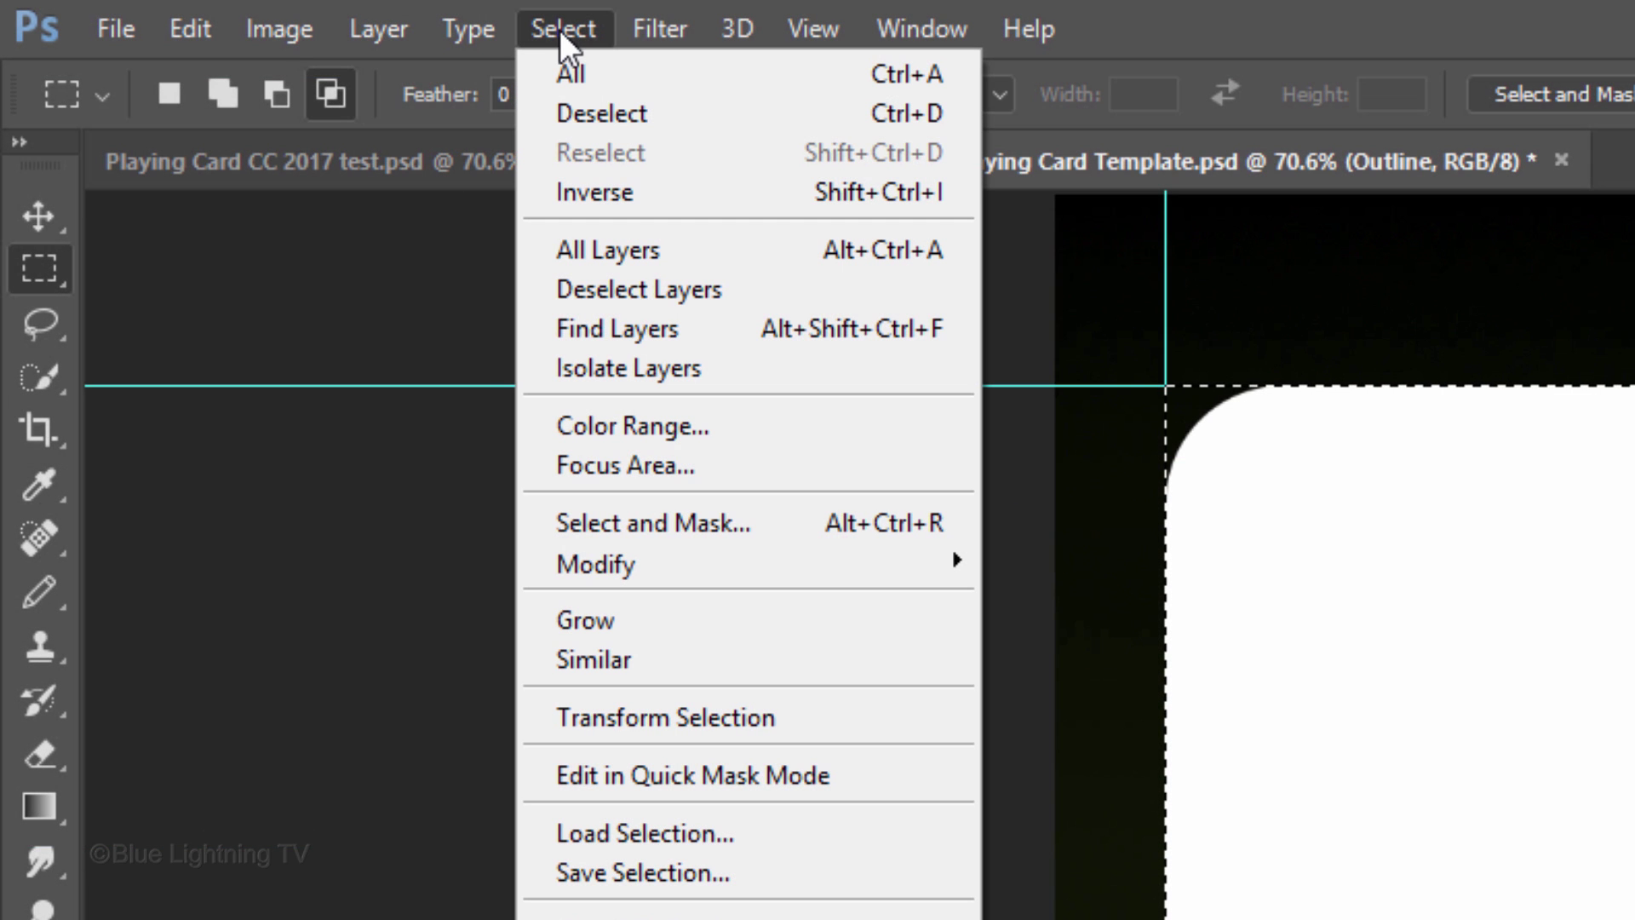
left_click(611, 718)
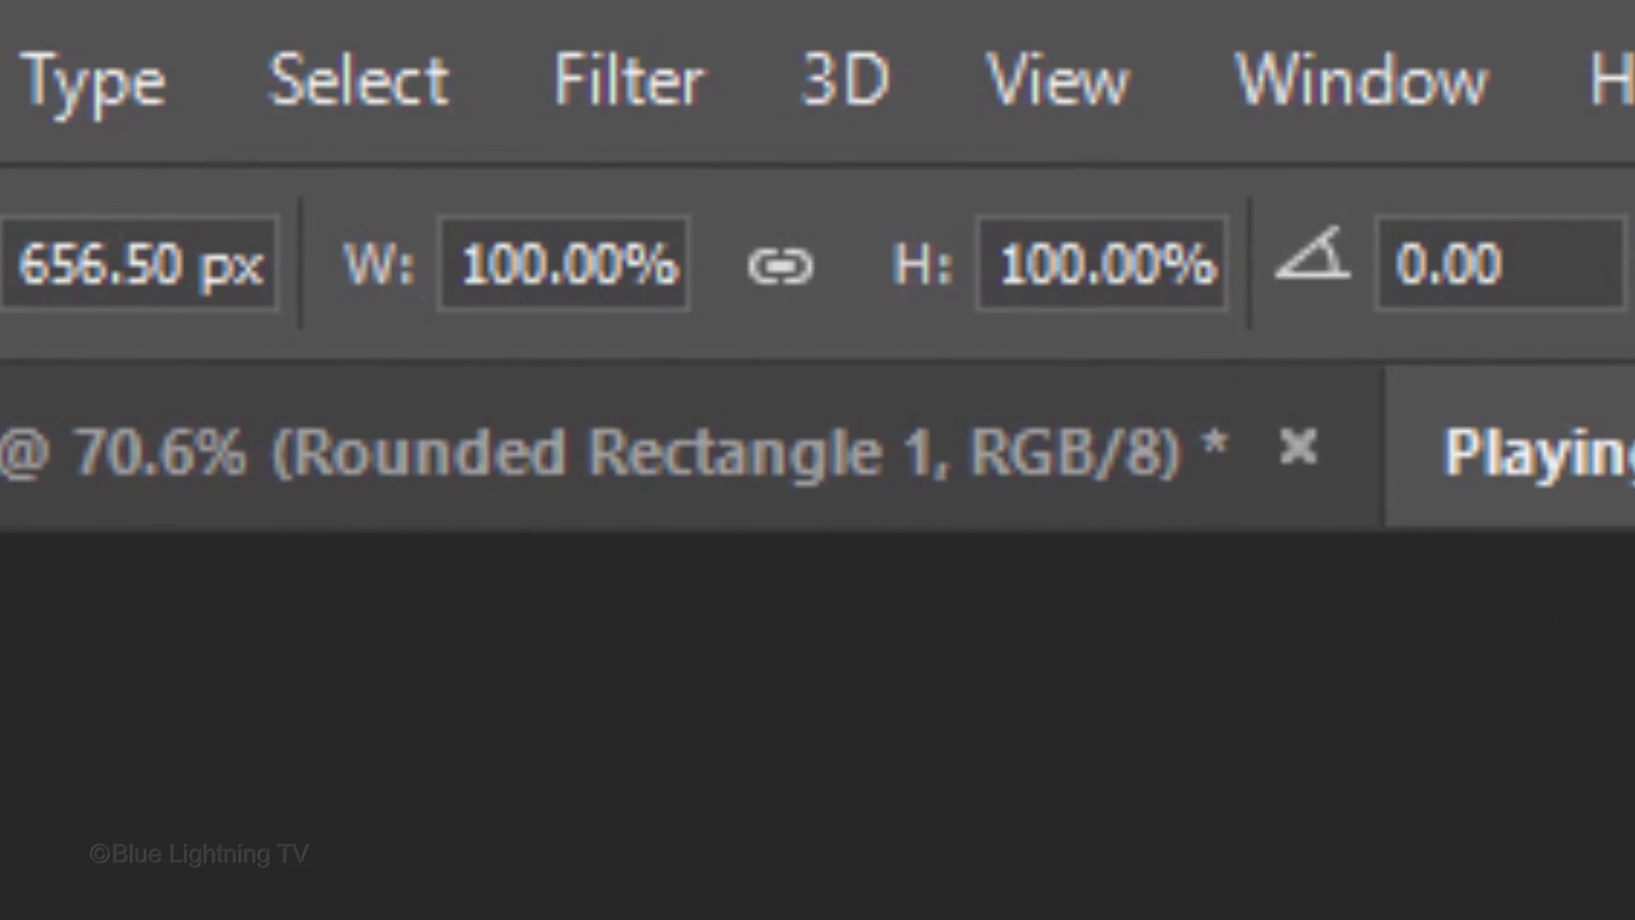
left_click(598, 180)
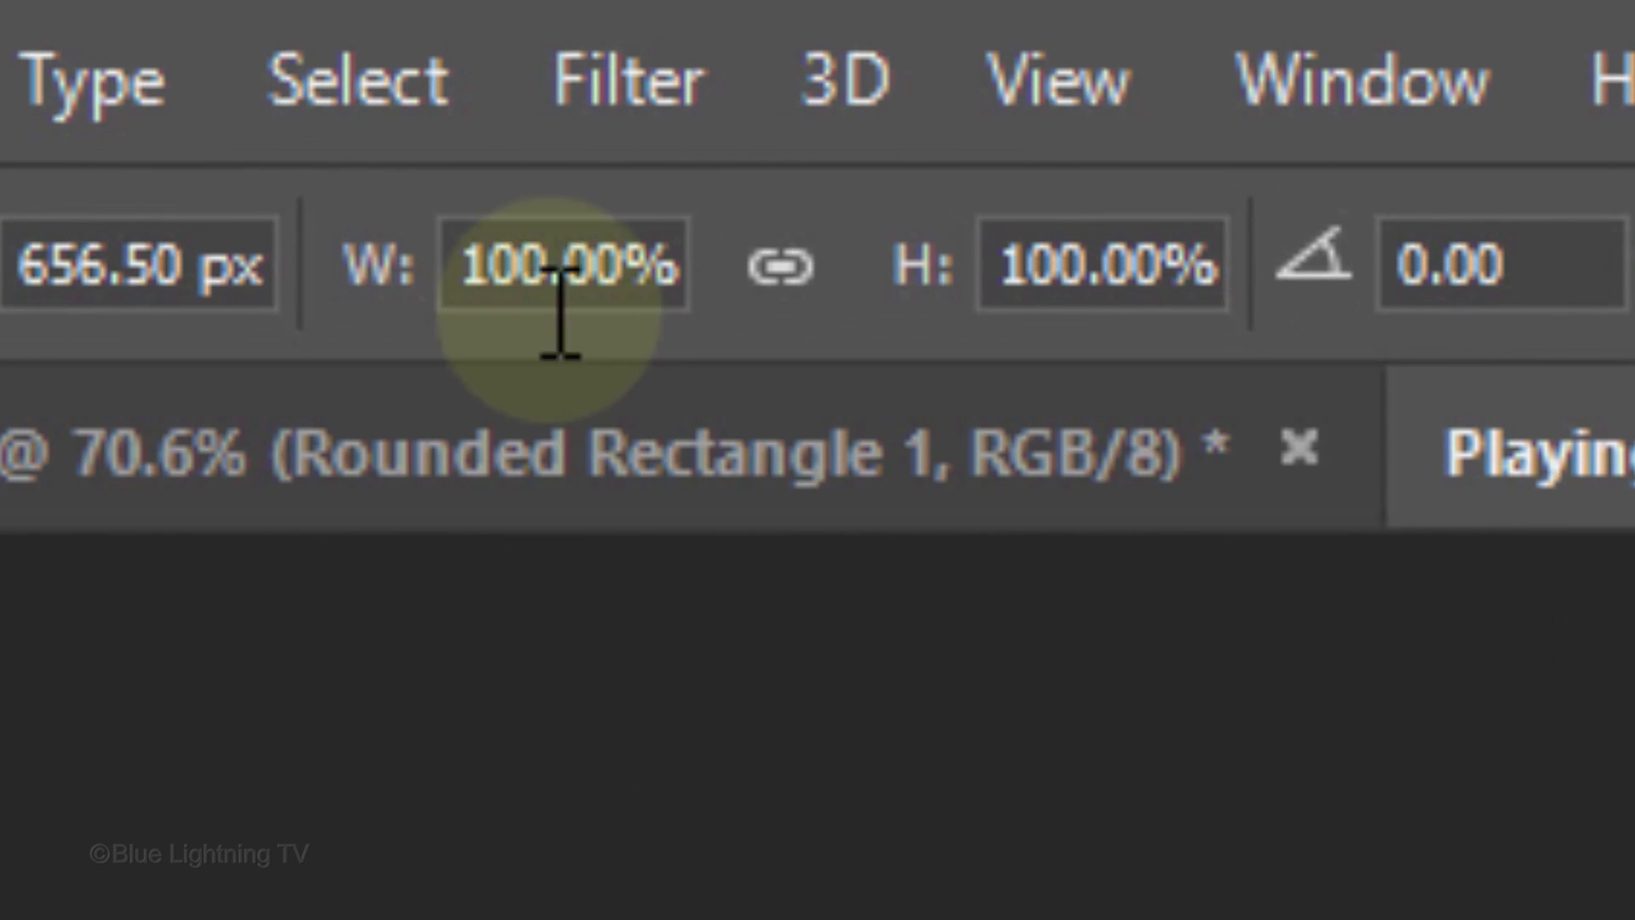
double_click(545, 256)
type("67")
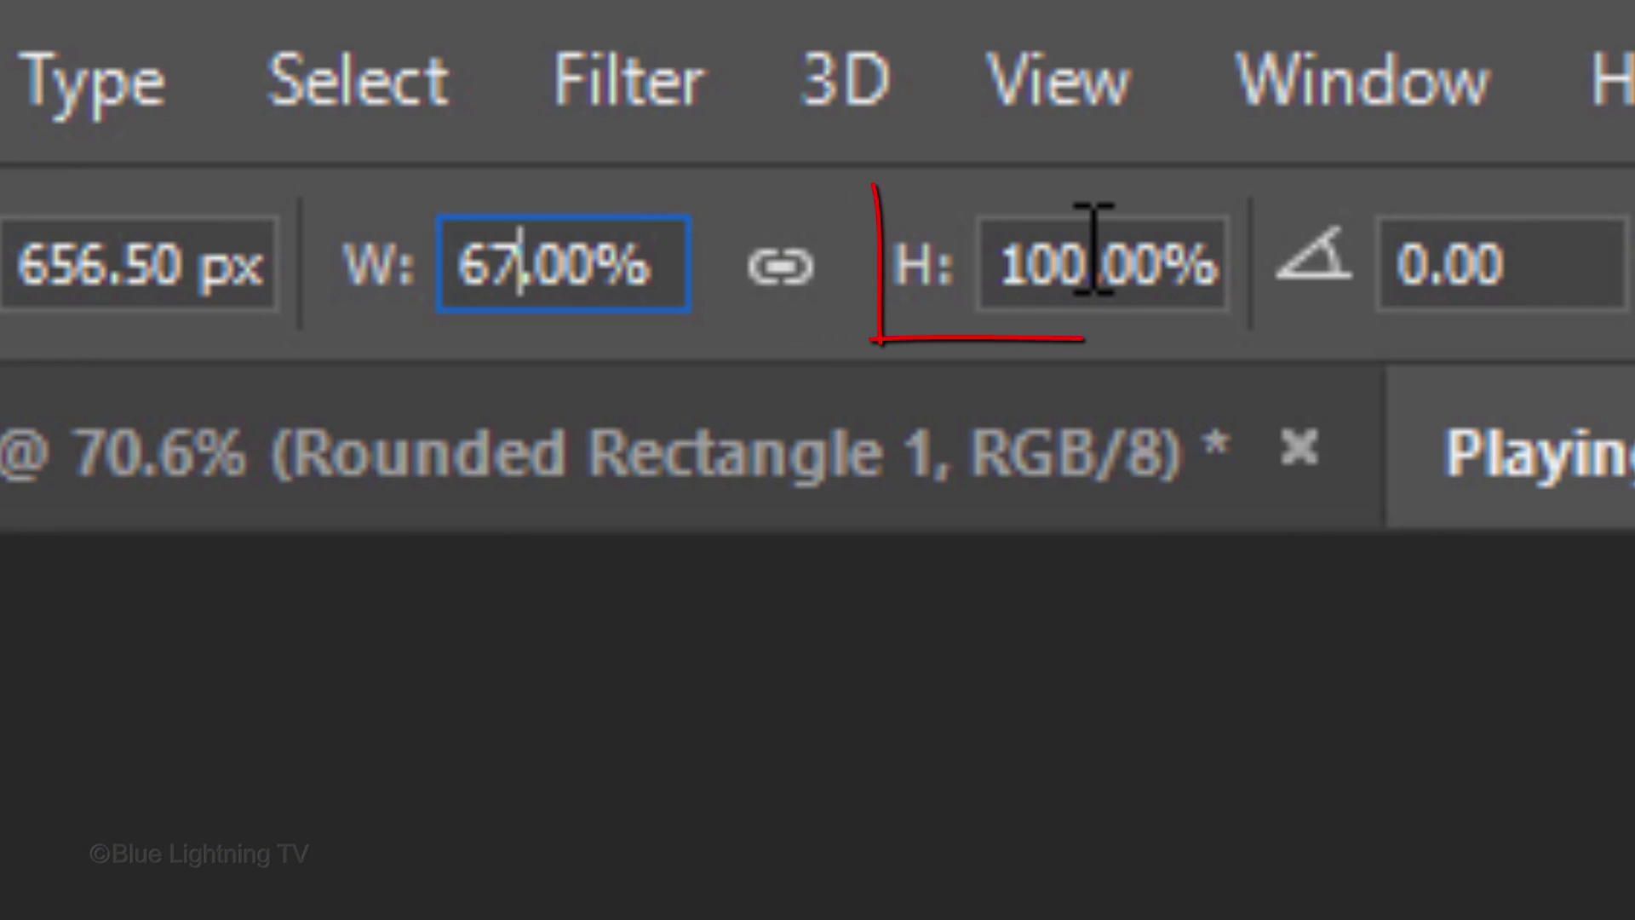
left_click(1103, 245)
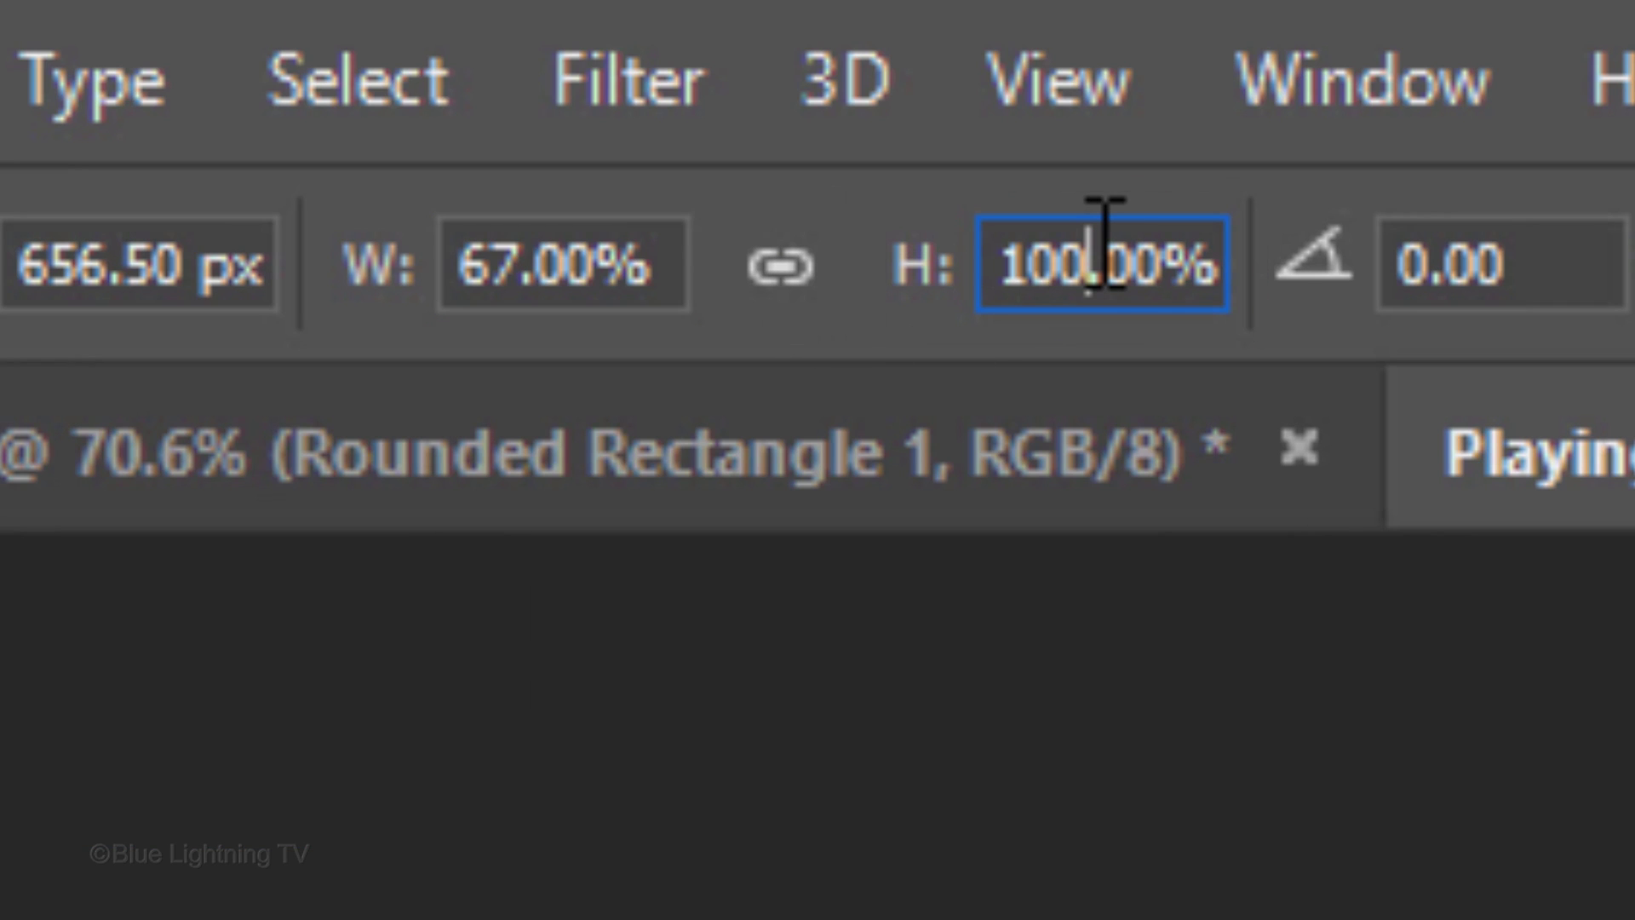
double_click(1103, 245)
type("81")
key("Return")
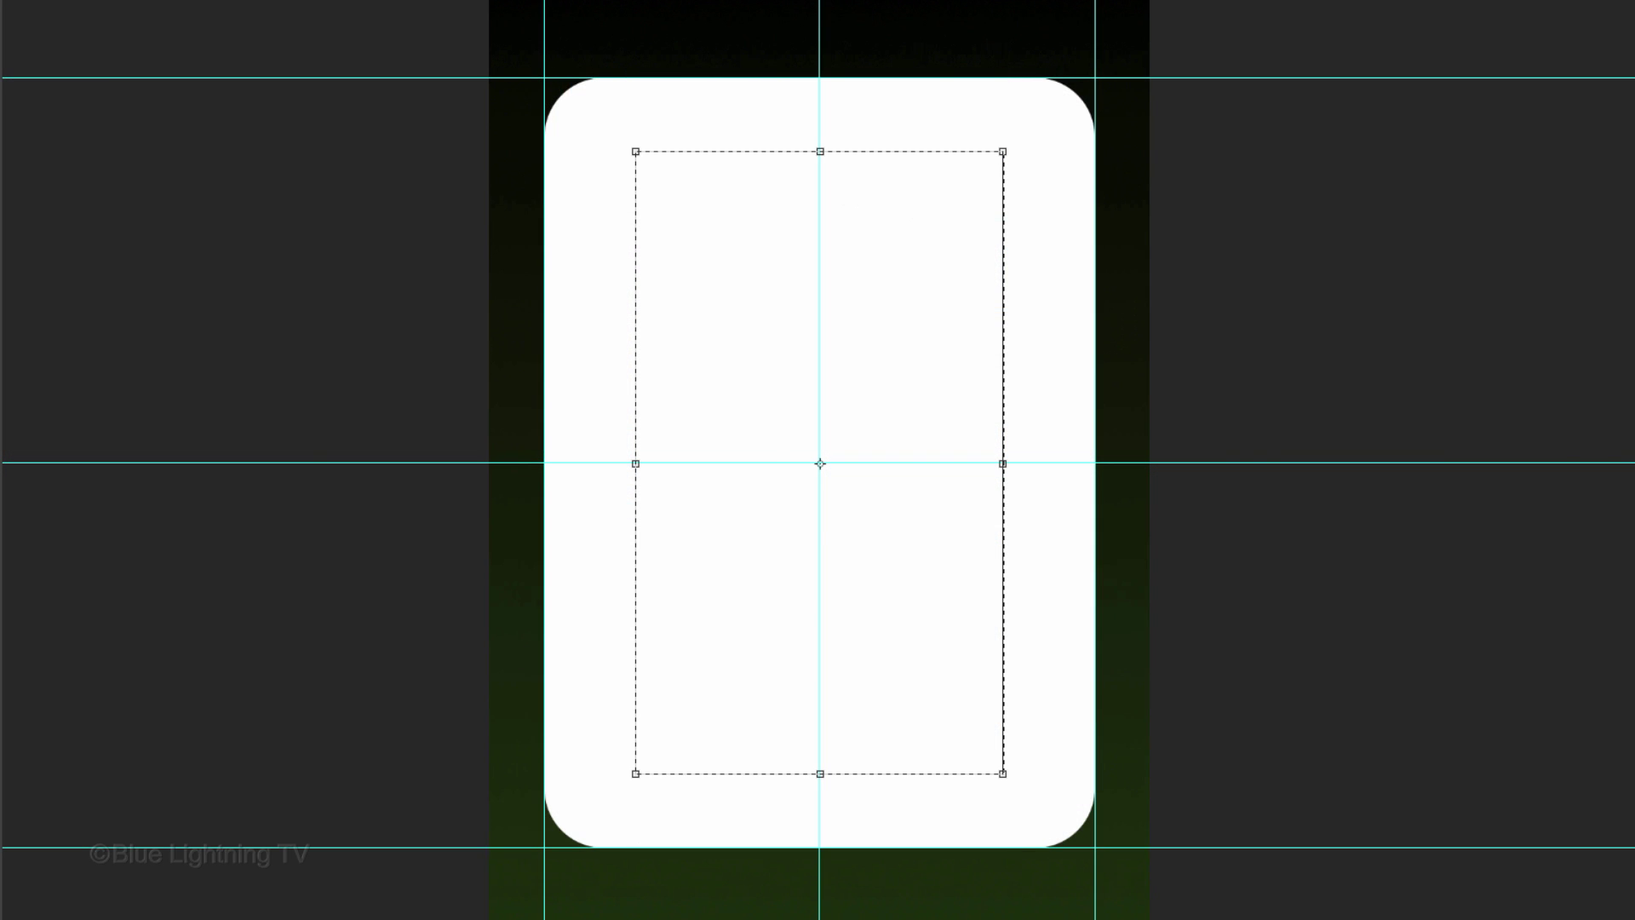
key("Return")
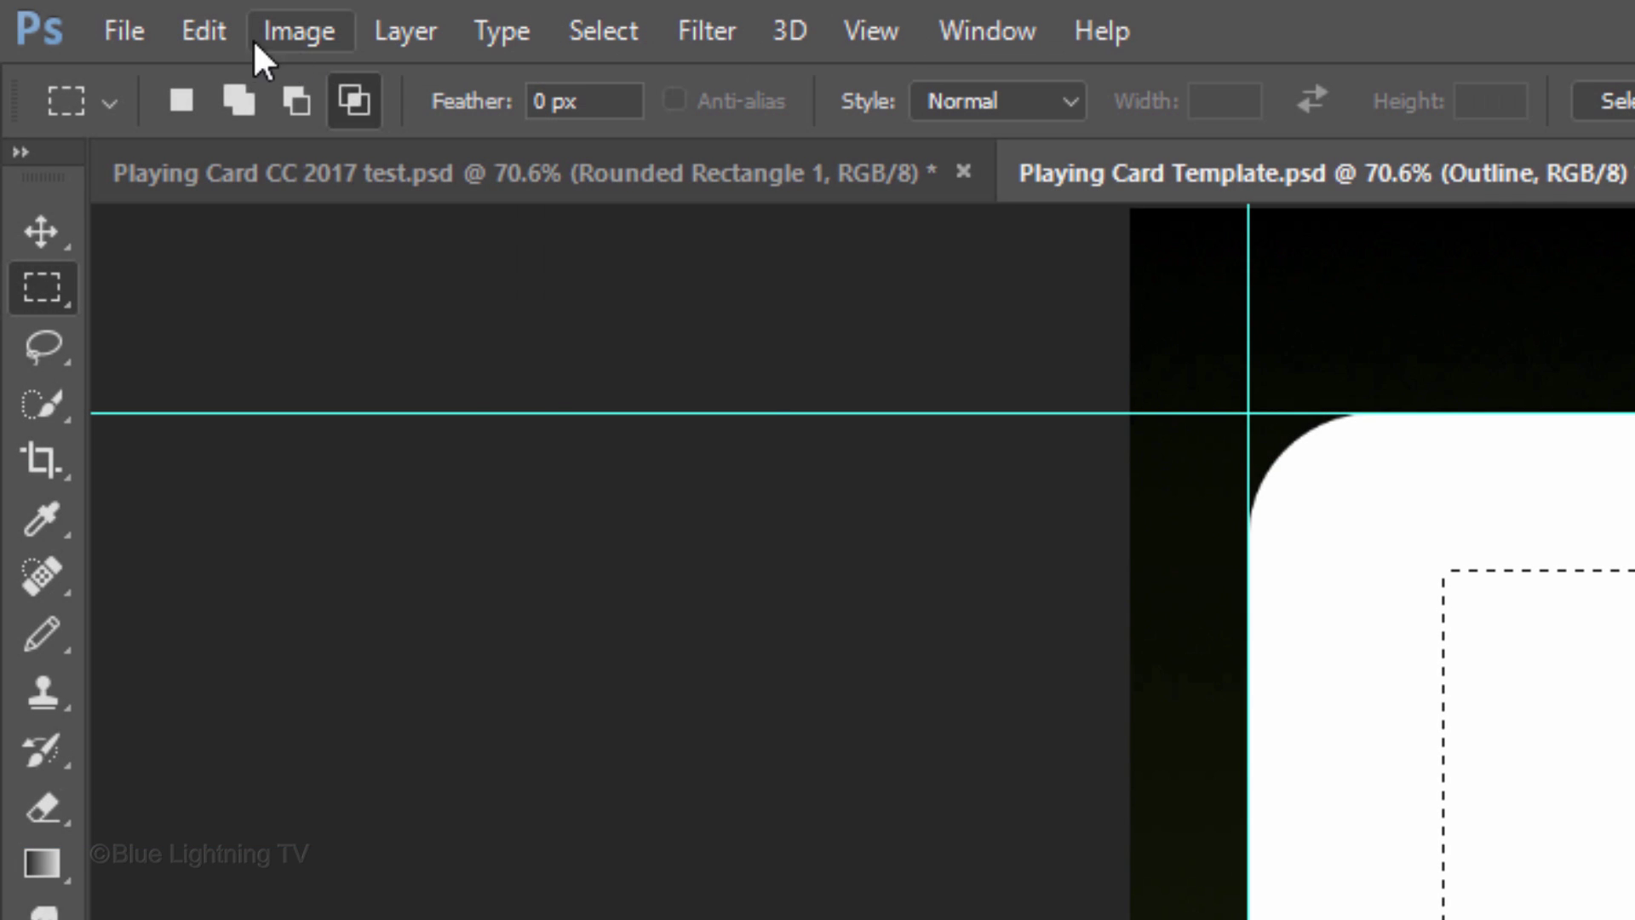
Stroke the selection with a 7 px black inside line, then deselect
left_click(197, 33)
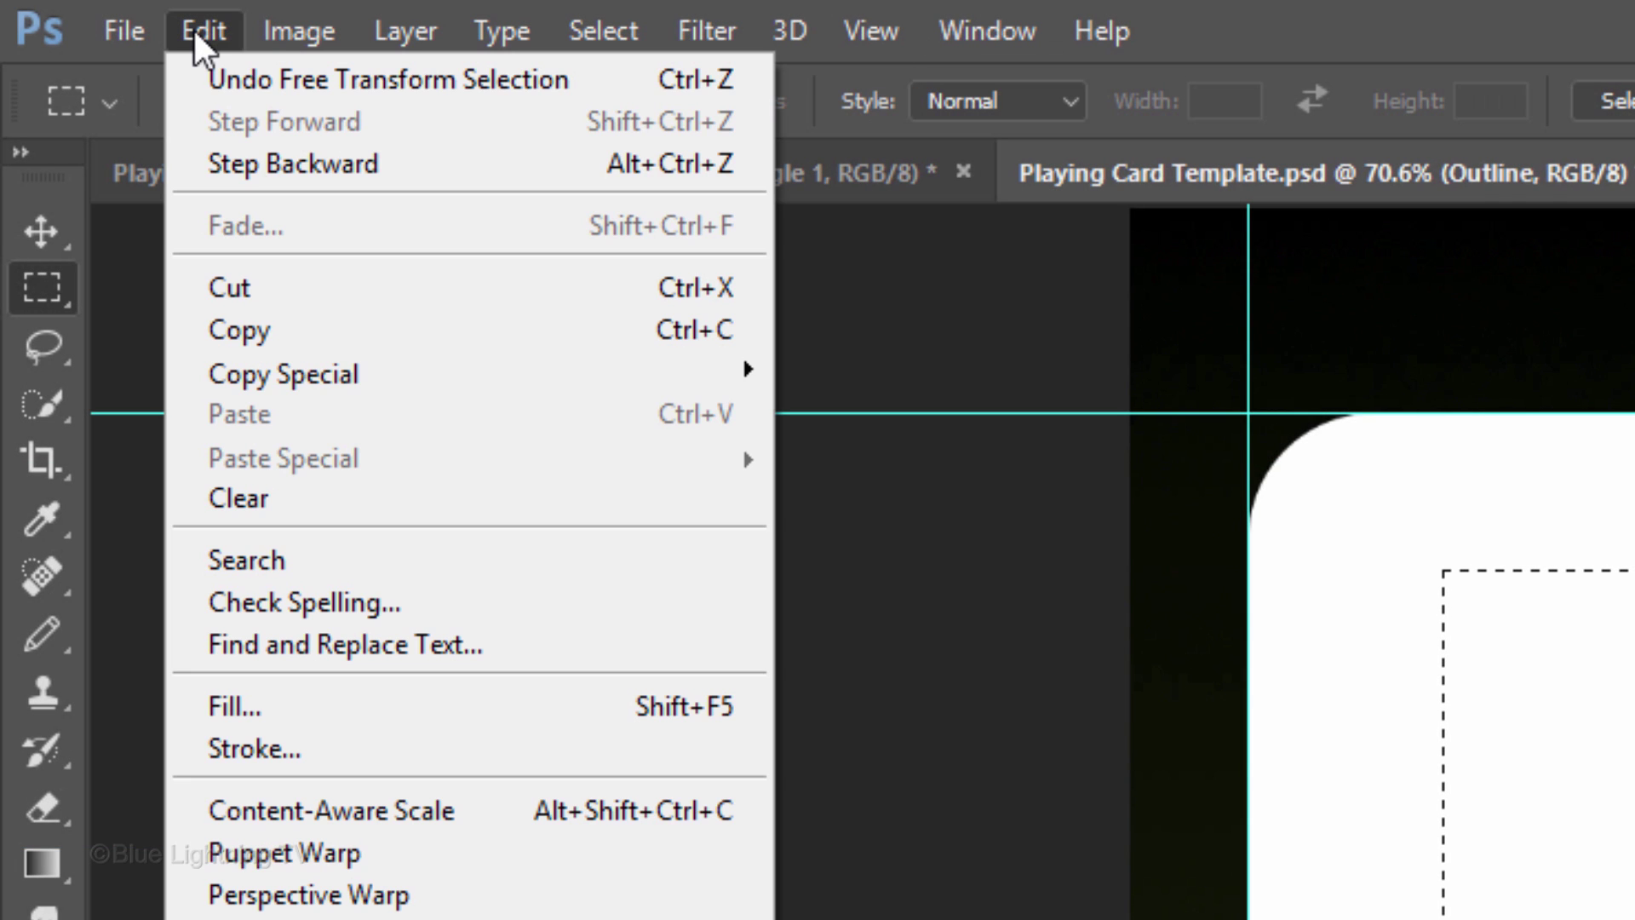
left_click(249, 738)
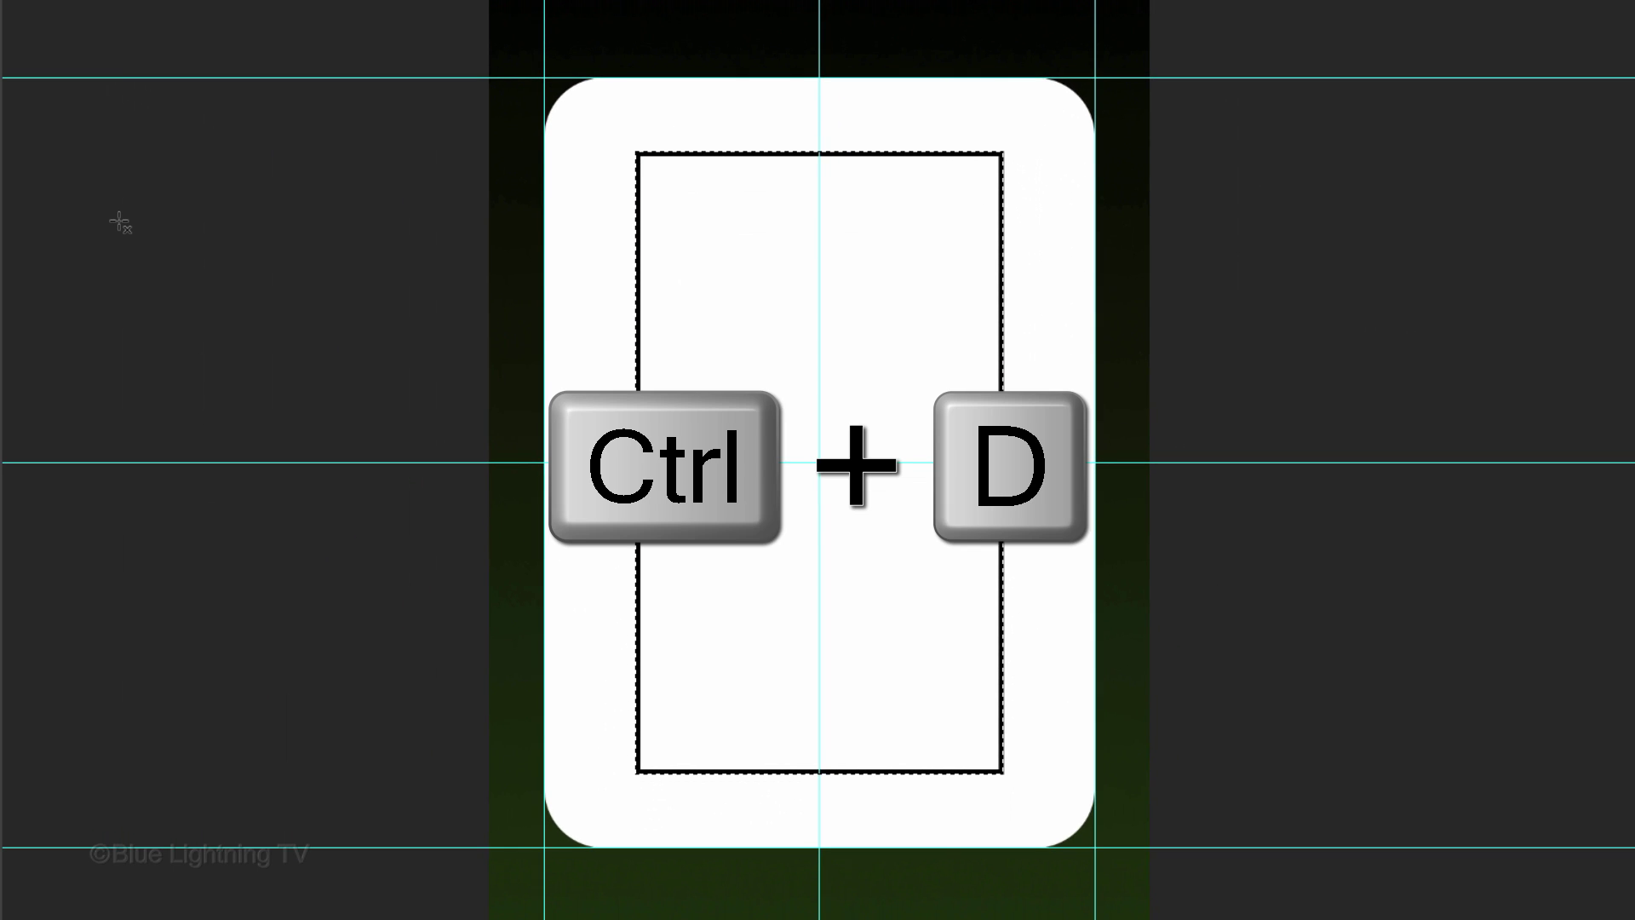
key("ctrl+d")
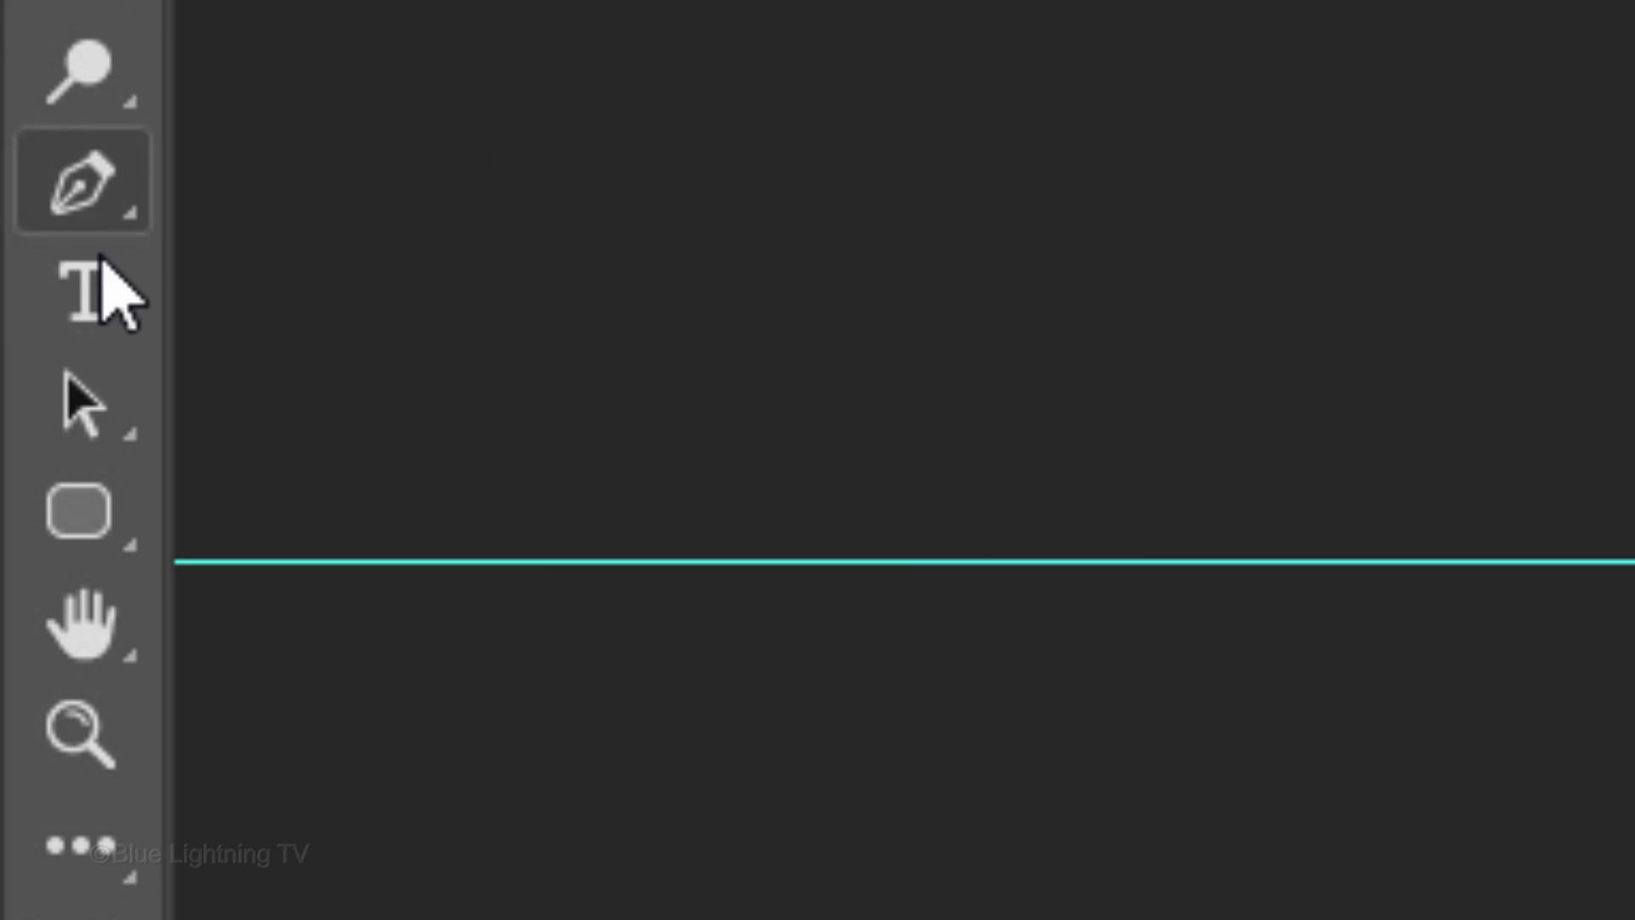
Switch to the Horizontal Type Tool and choose the Card Characters Regular font
right_click(102, 294)
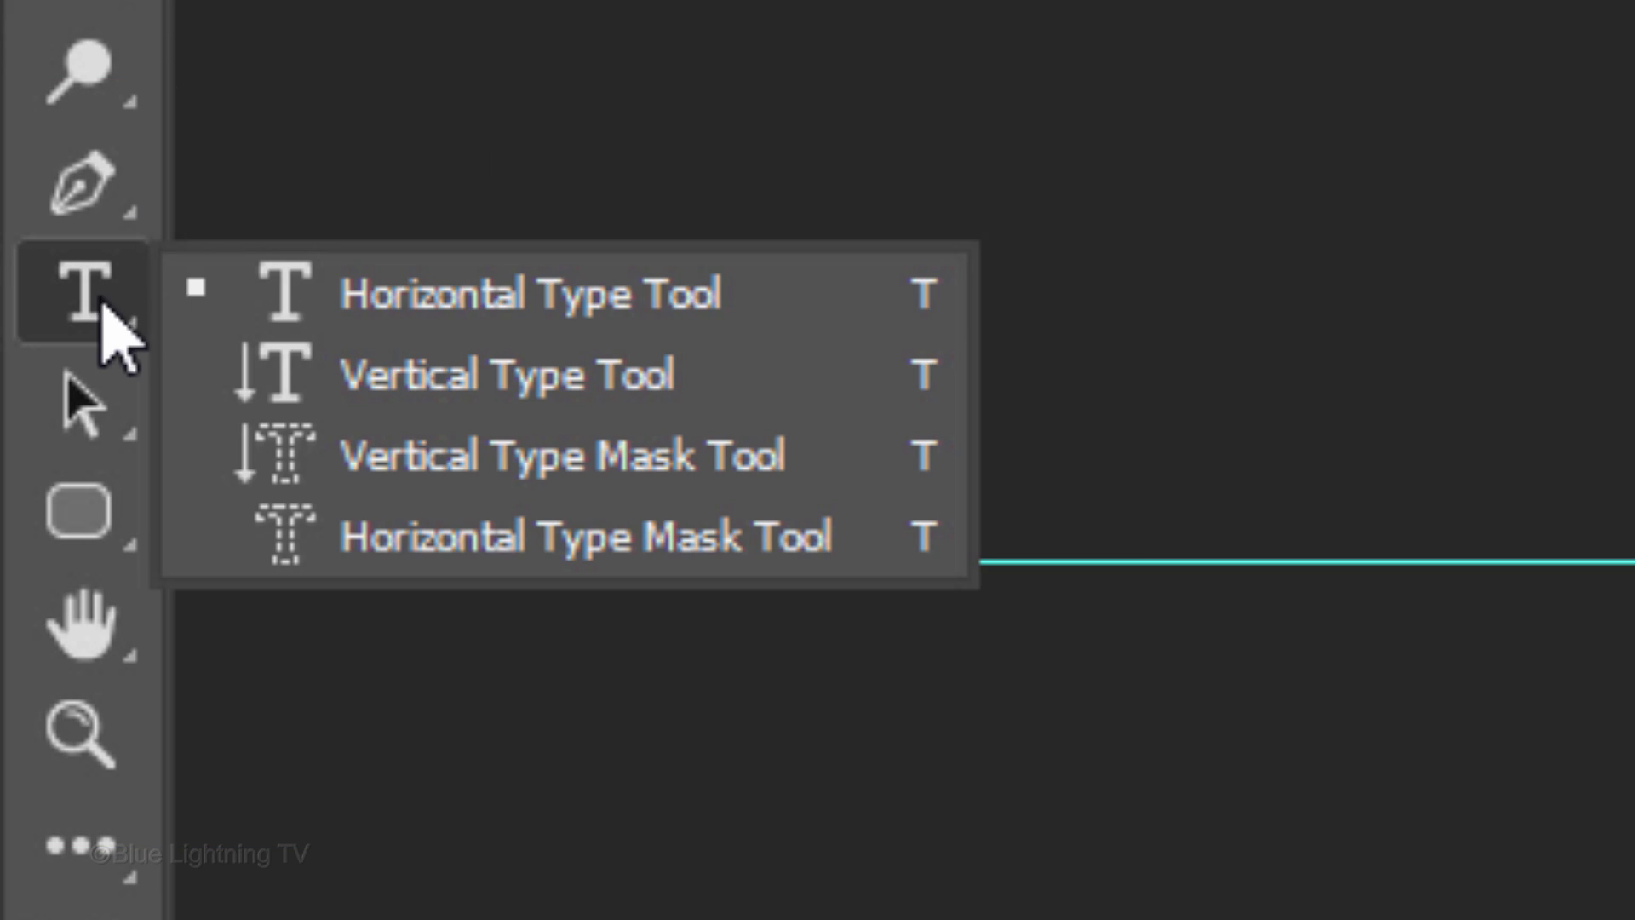
left_click(483, 294)
left_click(454, 103)
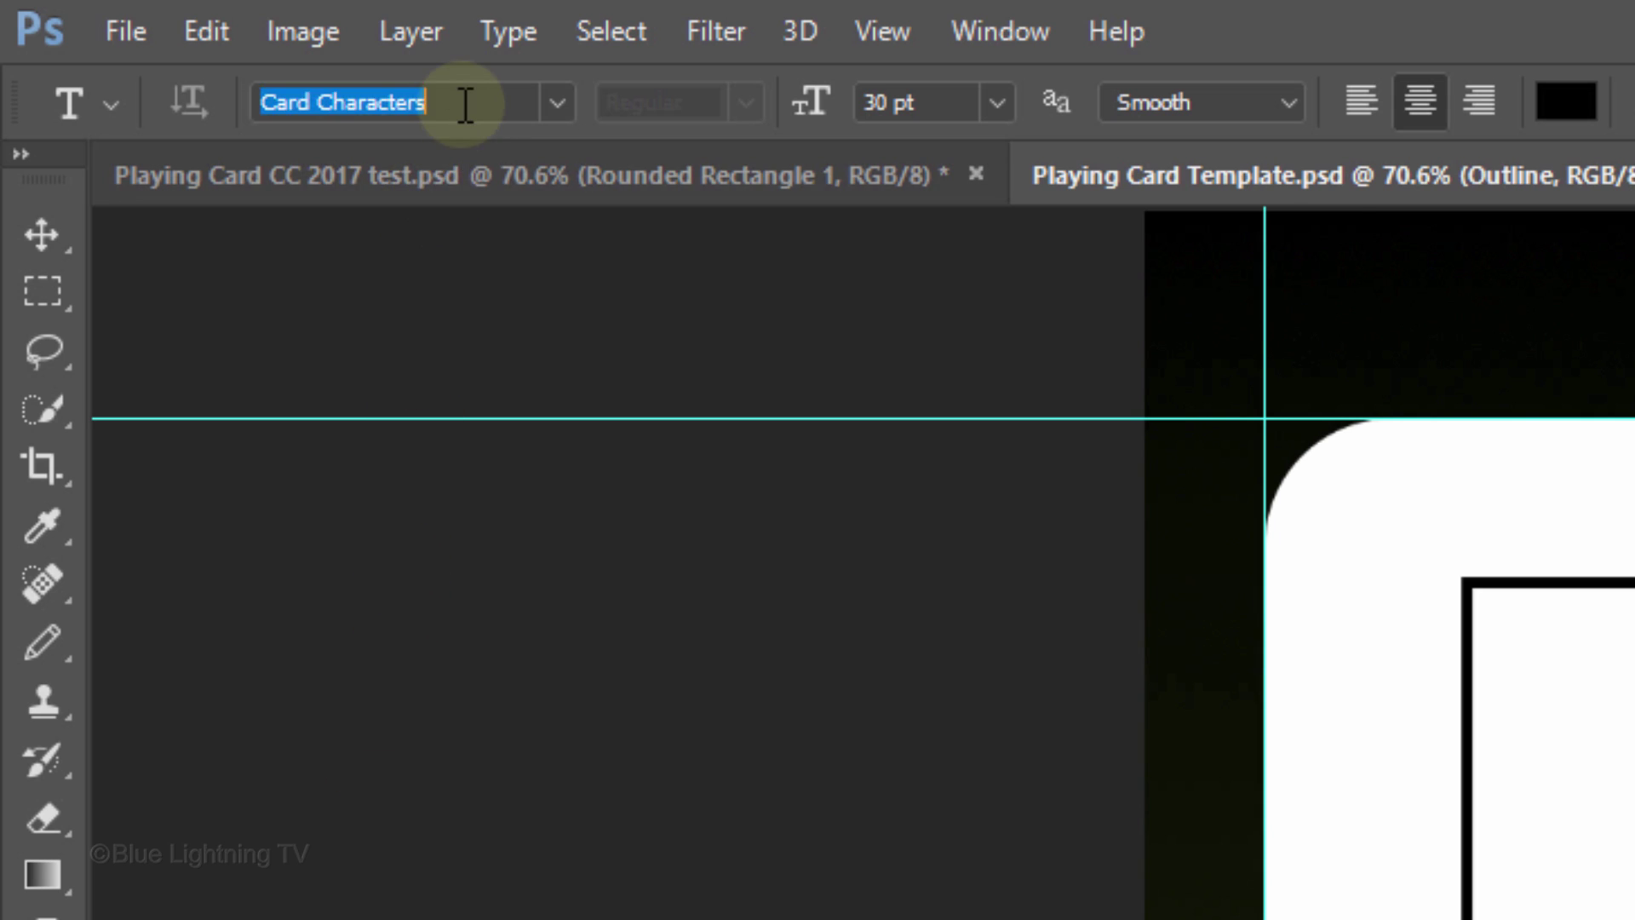
type("card")
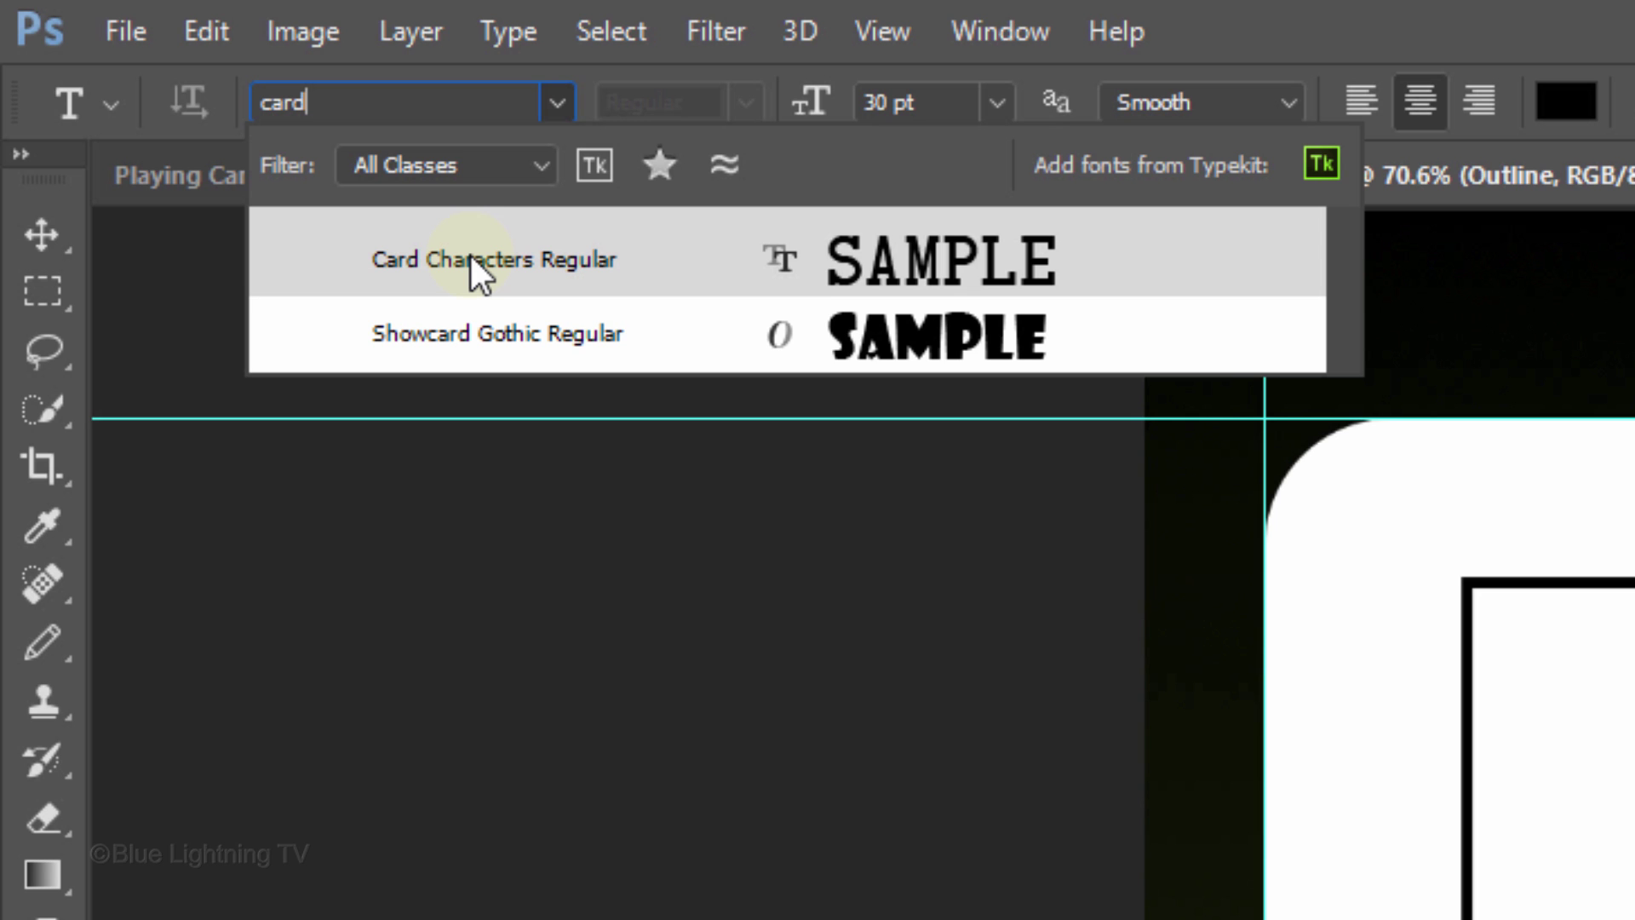
left_click(470, 254)
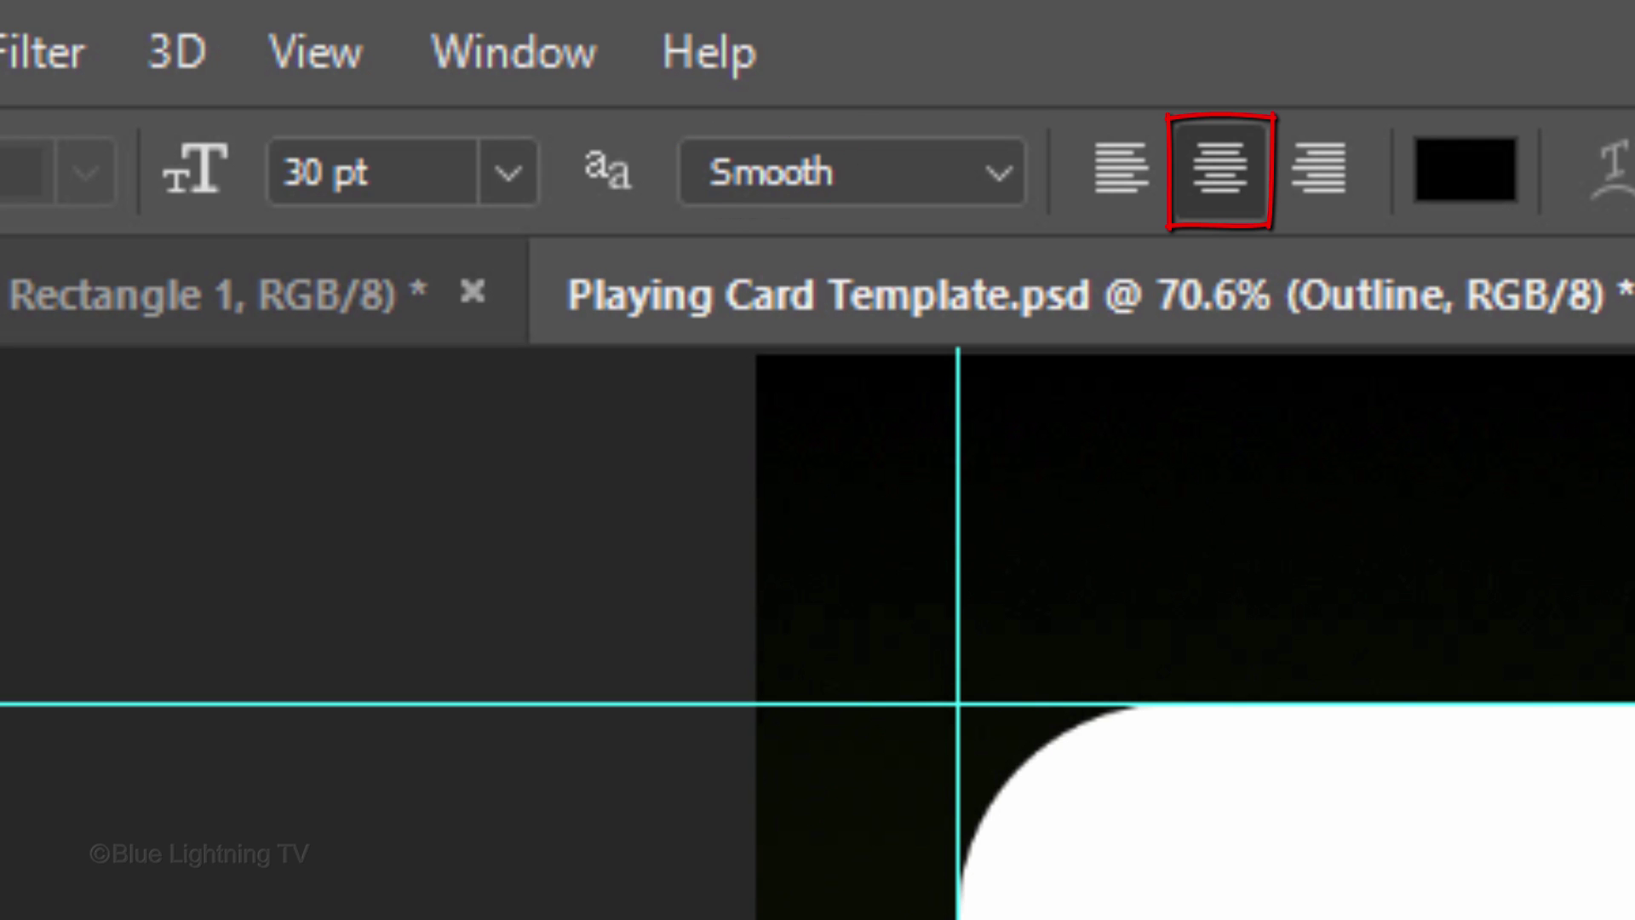
Centre-align the text and set the text colour to DF1128 red
left_click(1259, 164)
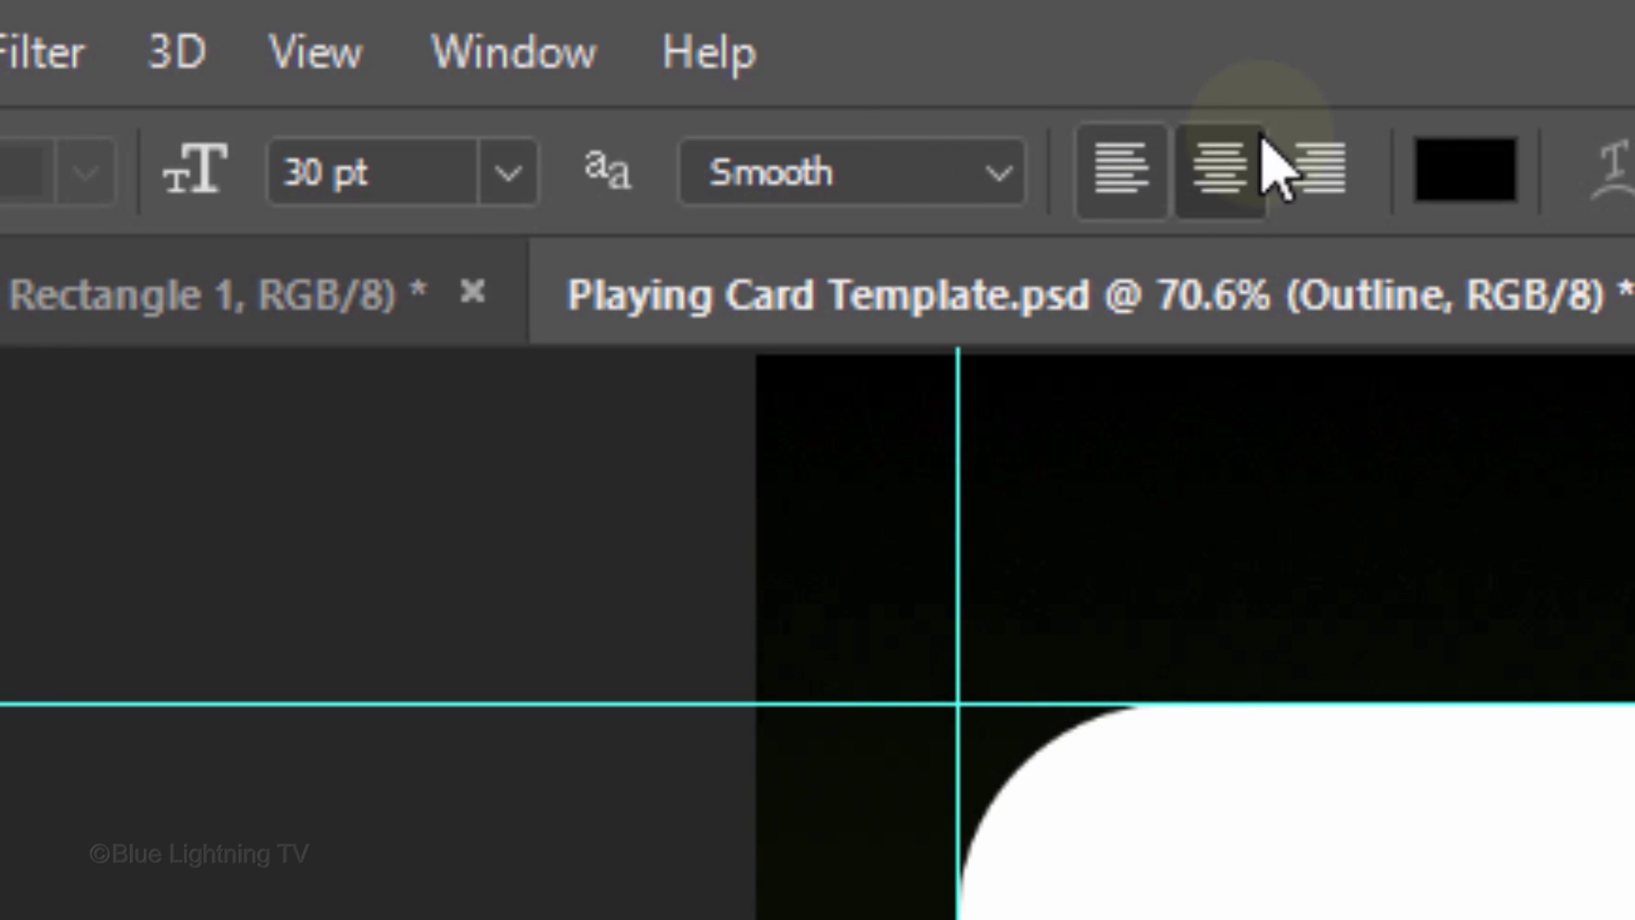
left_click(1470, 170)
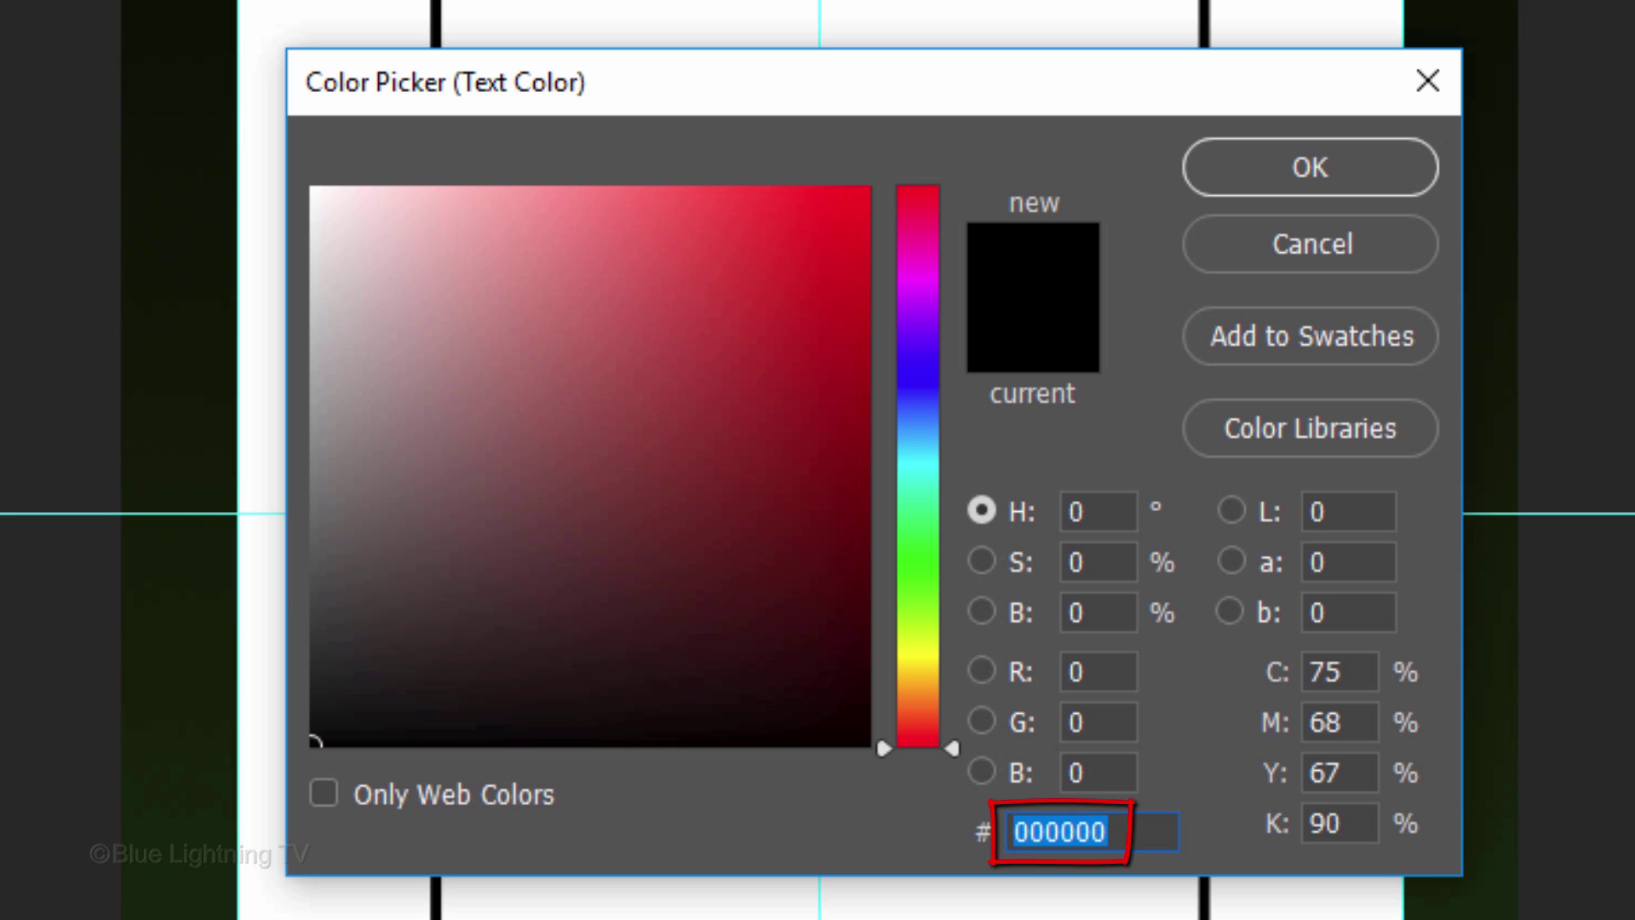
type("DF")
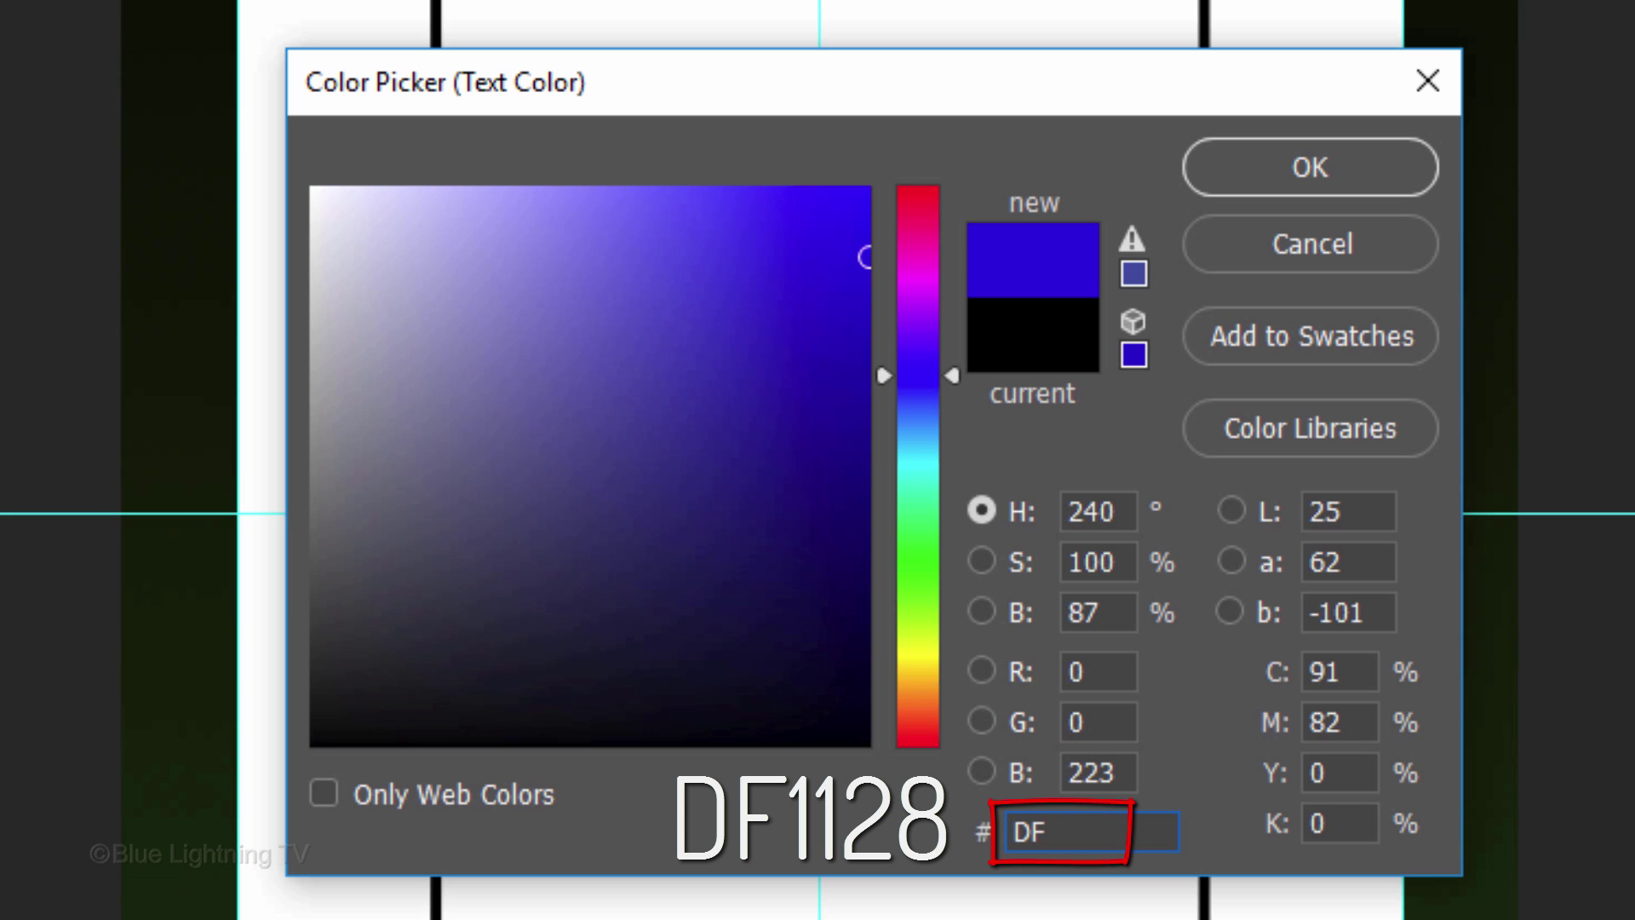
type("1128")
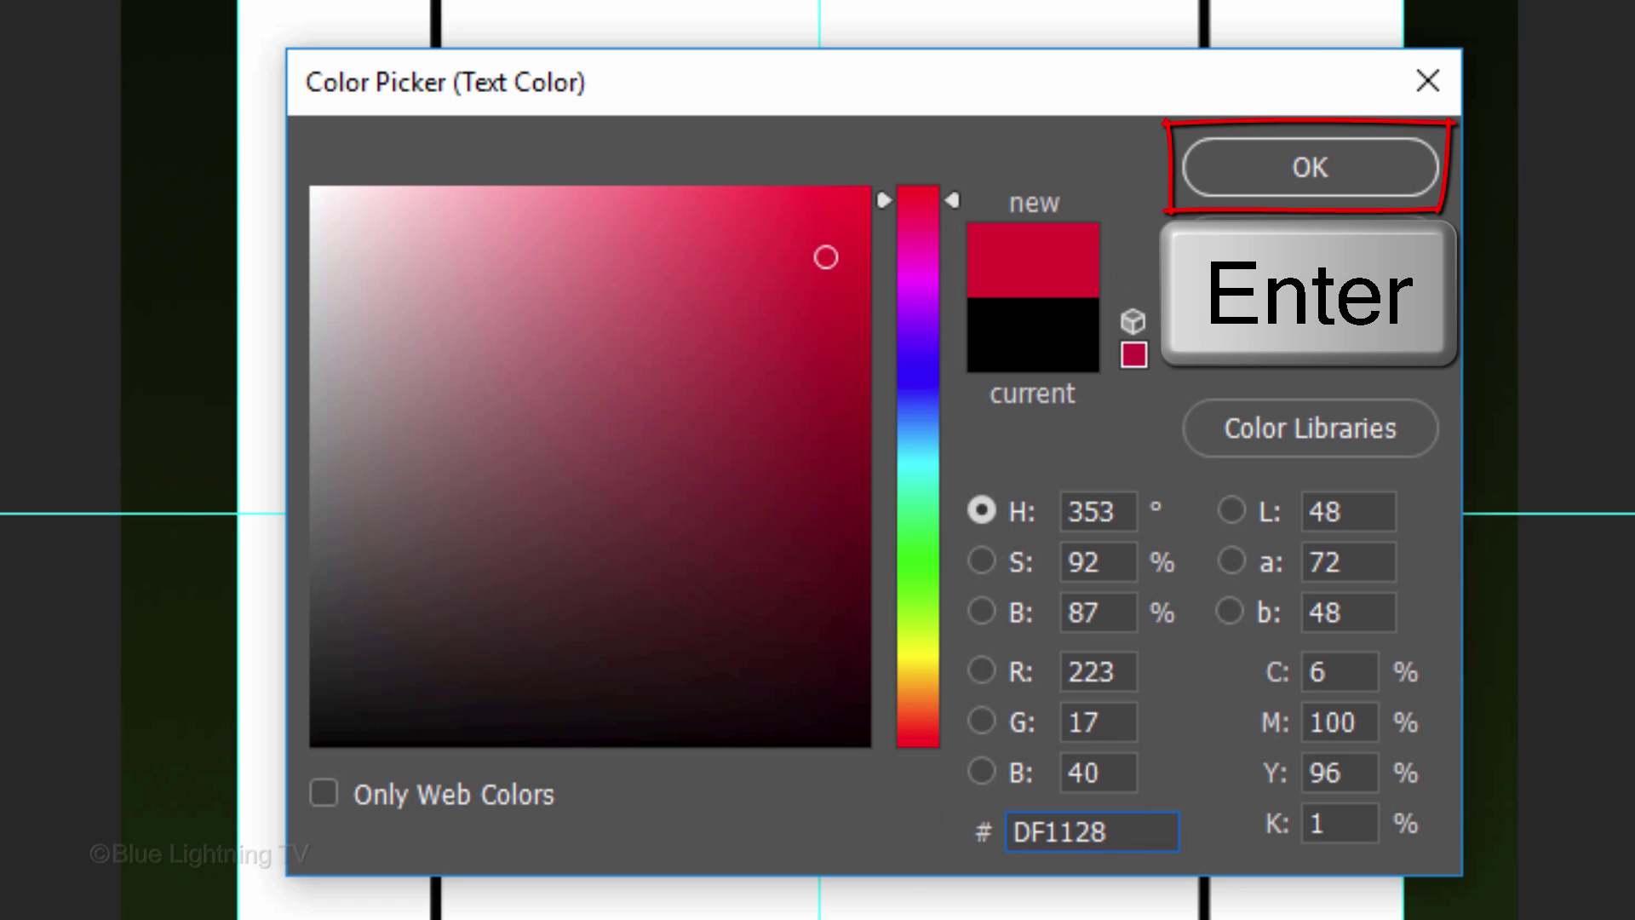
key("Return")
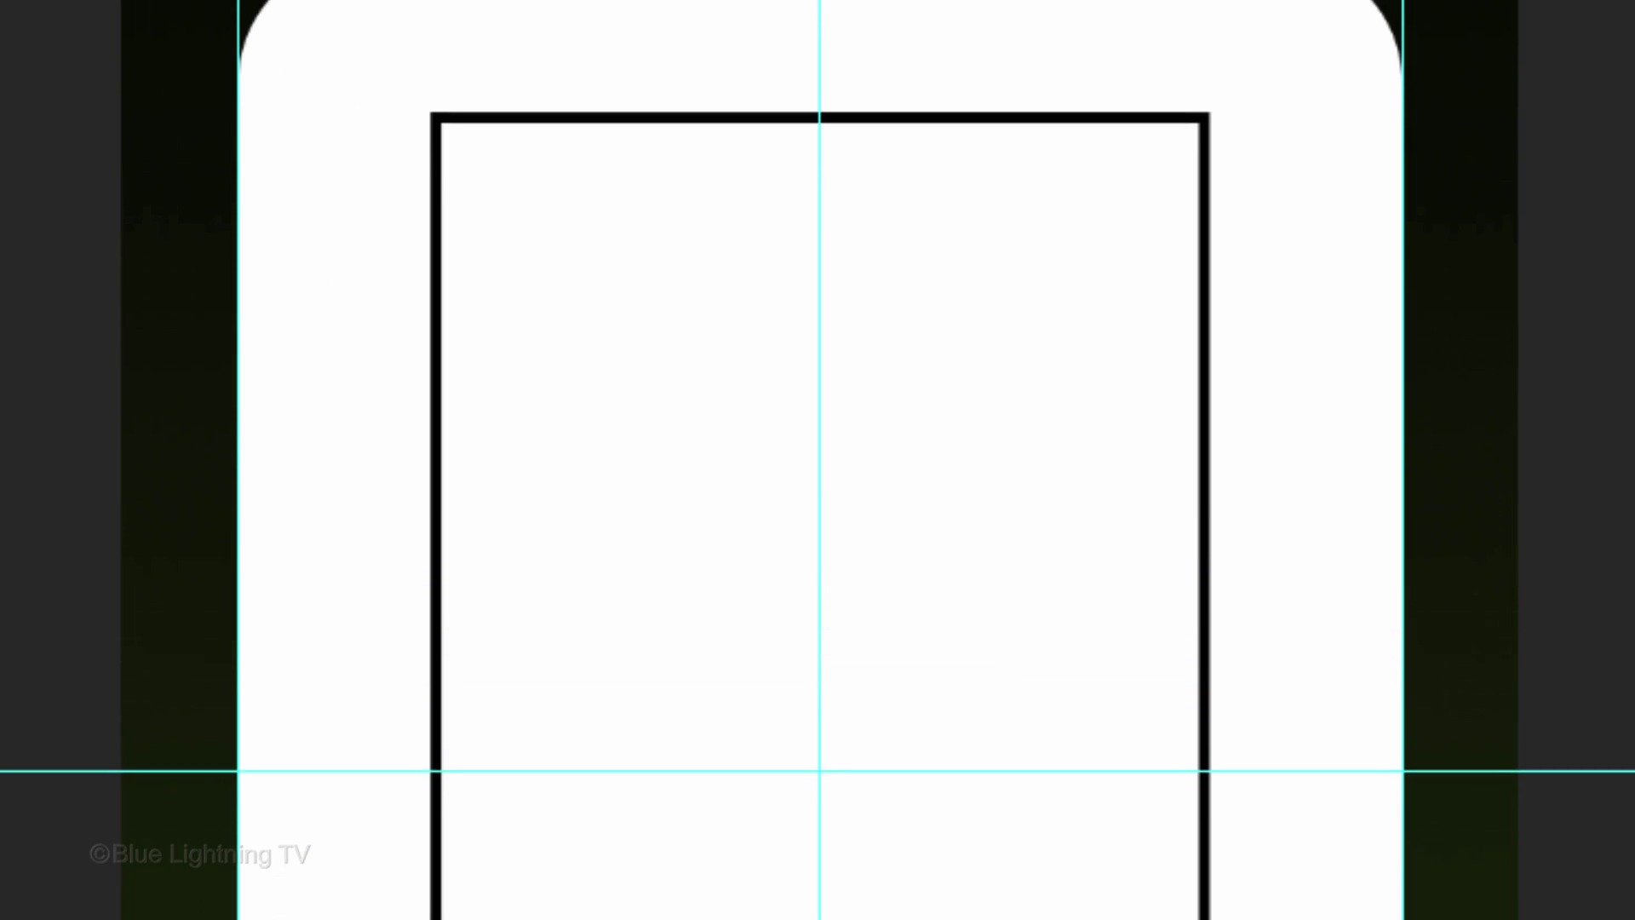
Type a capital K on the card's vertical centre guide
left_click(819, 643)
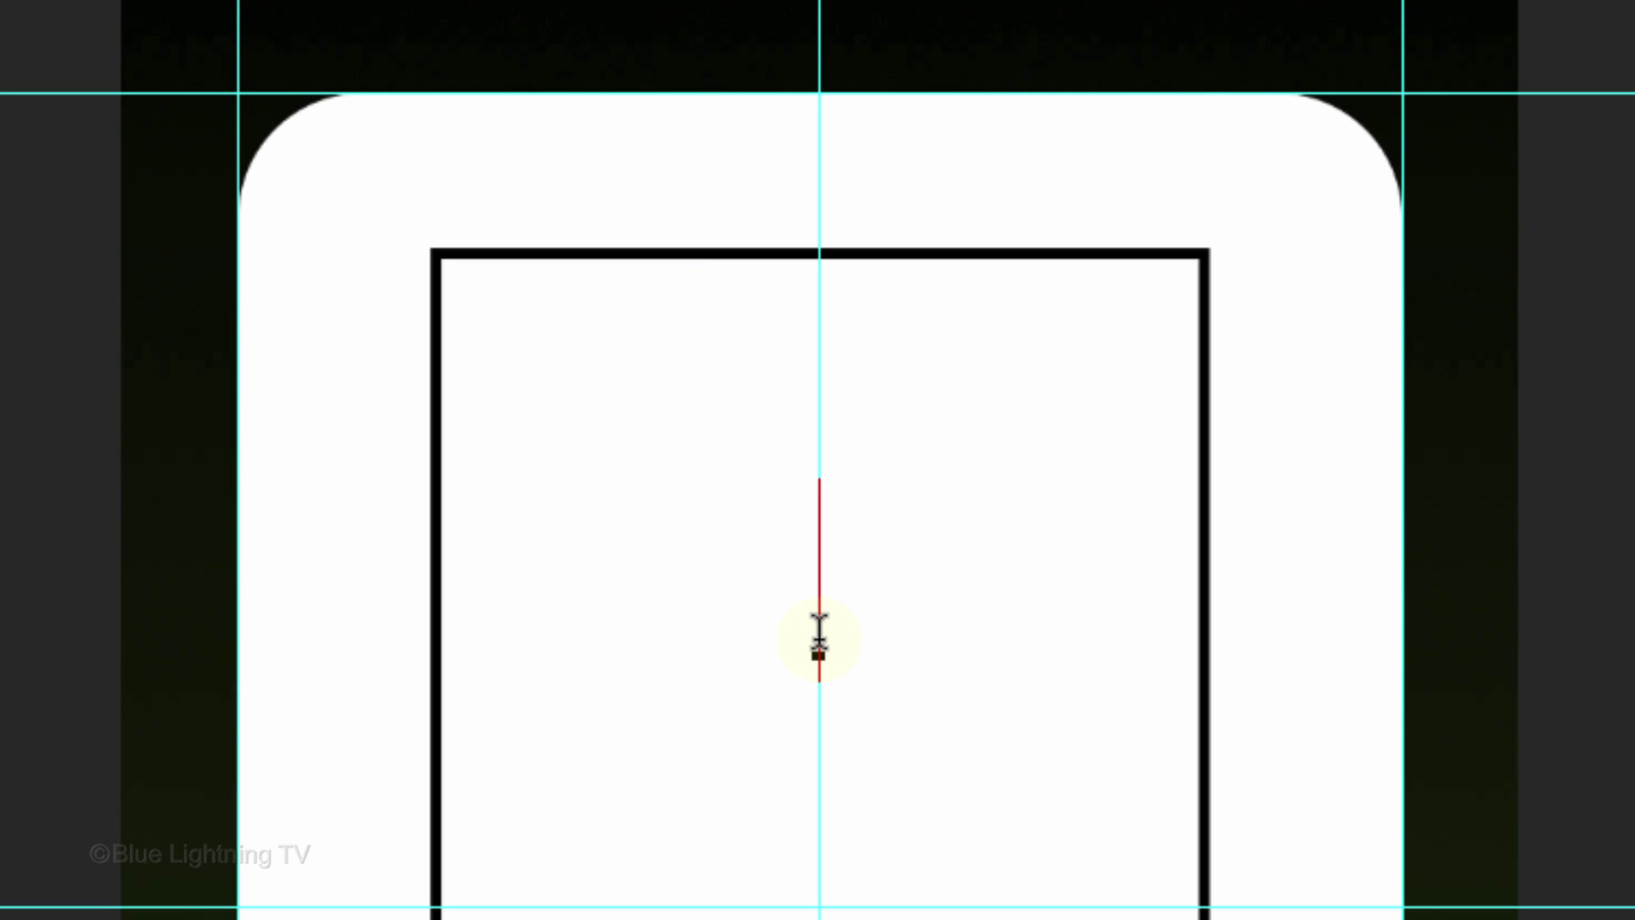
type("K")
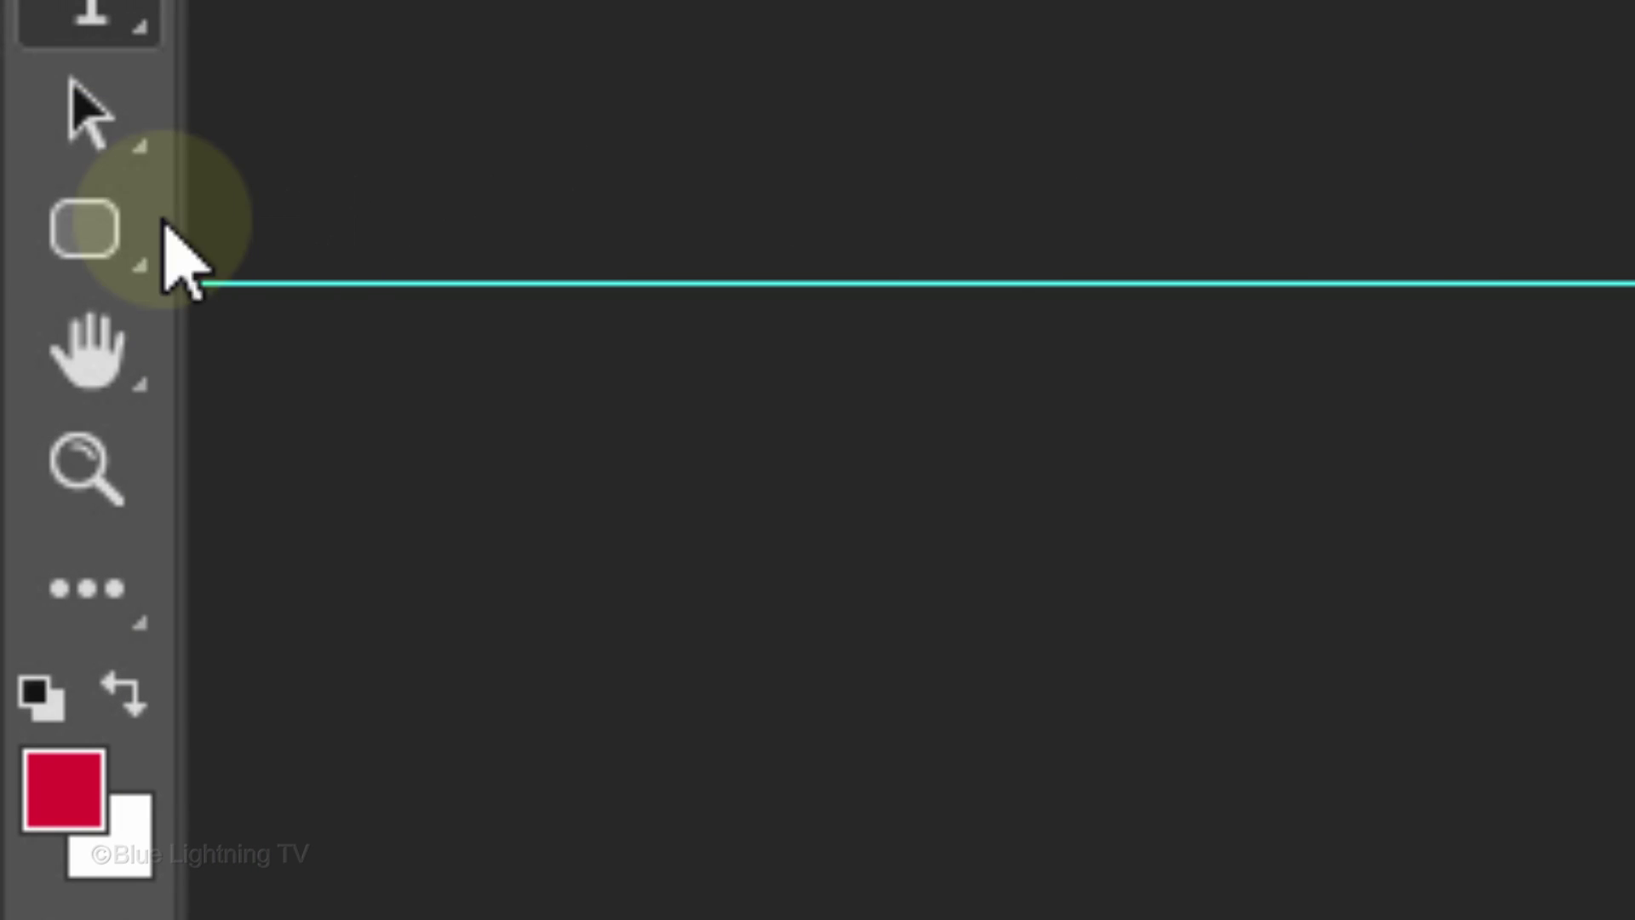
left_click(128, 255)
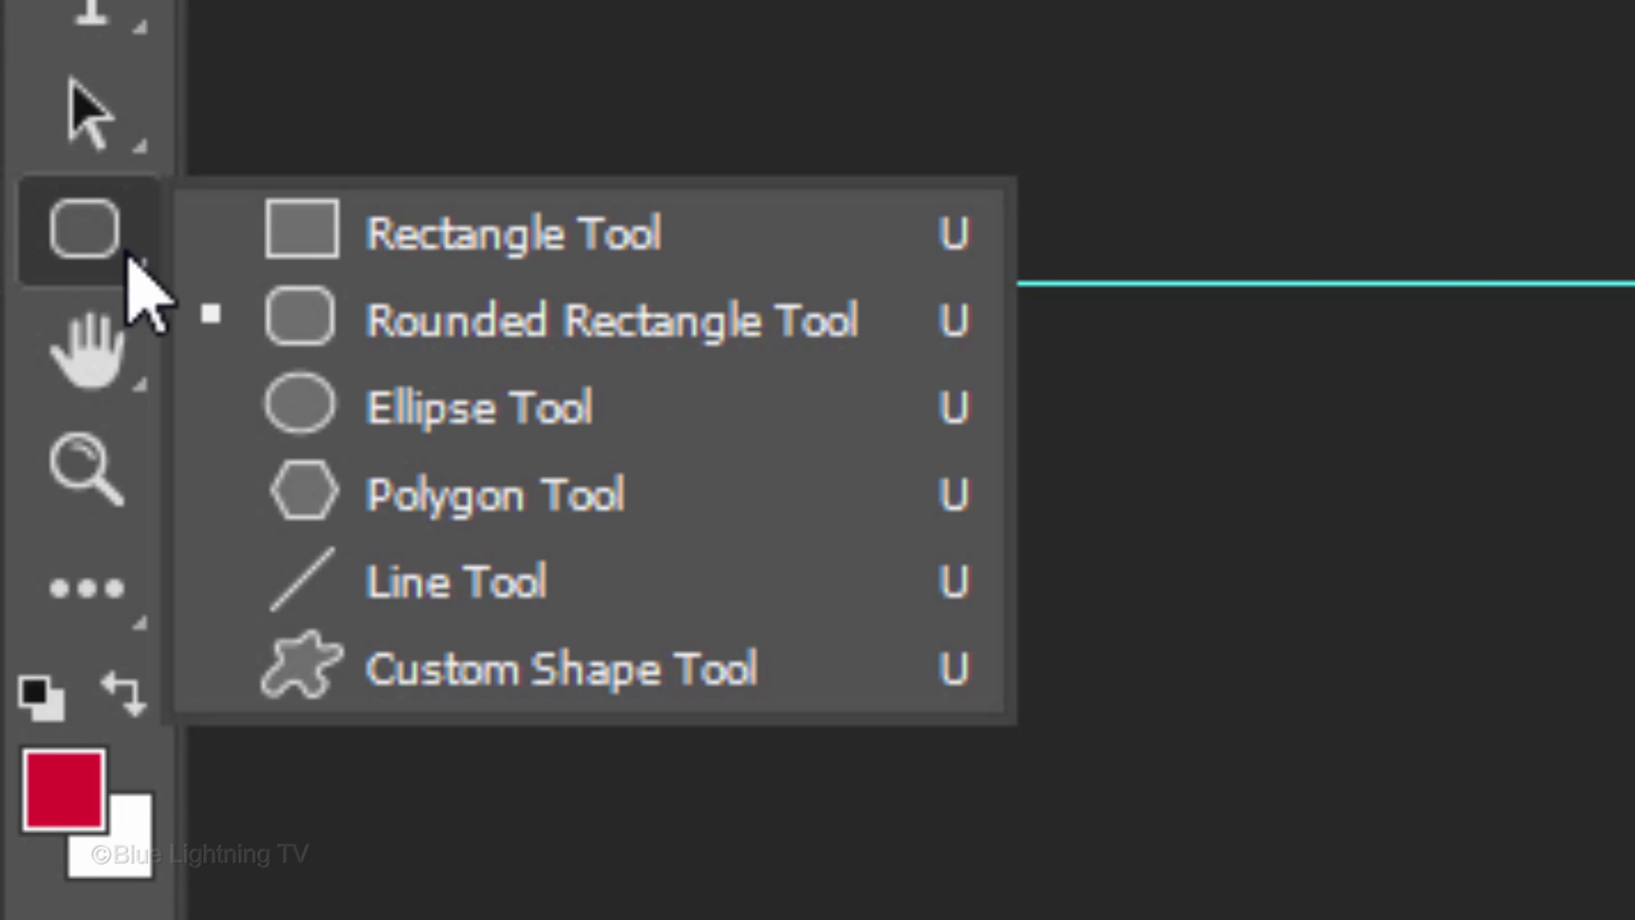
Replace the custom shapes with the Shapes set and select the solid heart
left_click(468, 672)
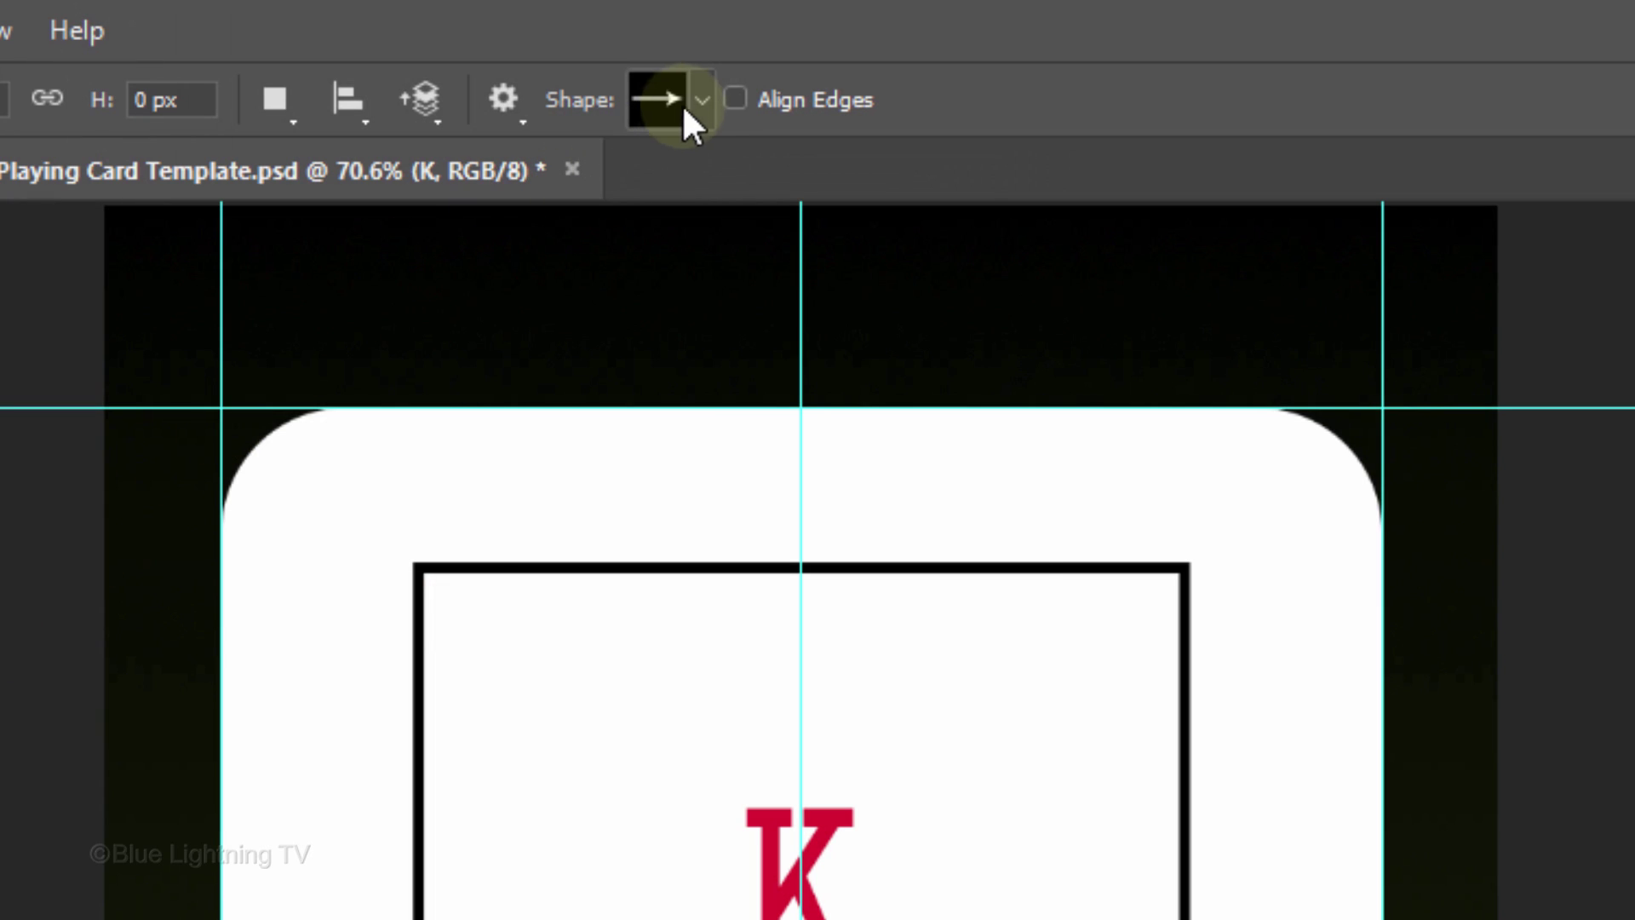
left_click(703, 99)
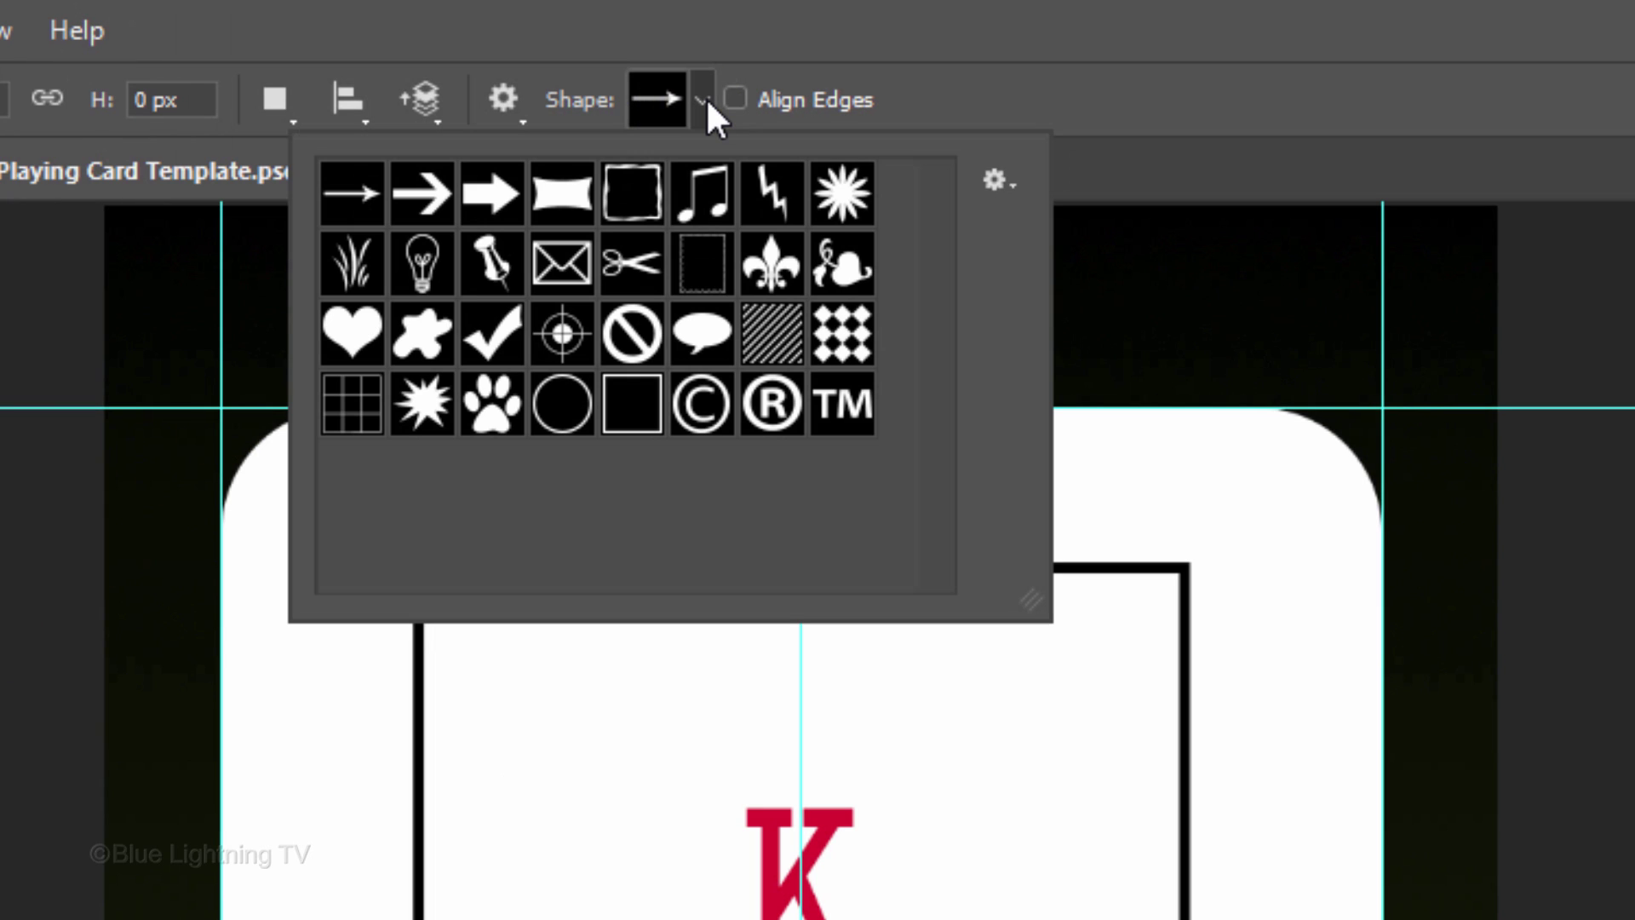
left_click(995, 180)
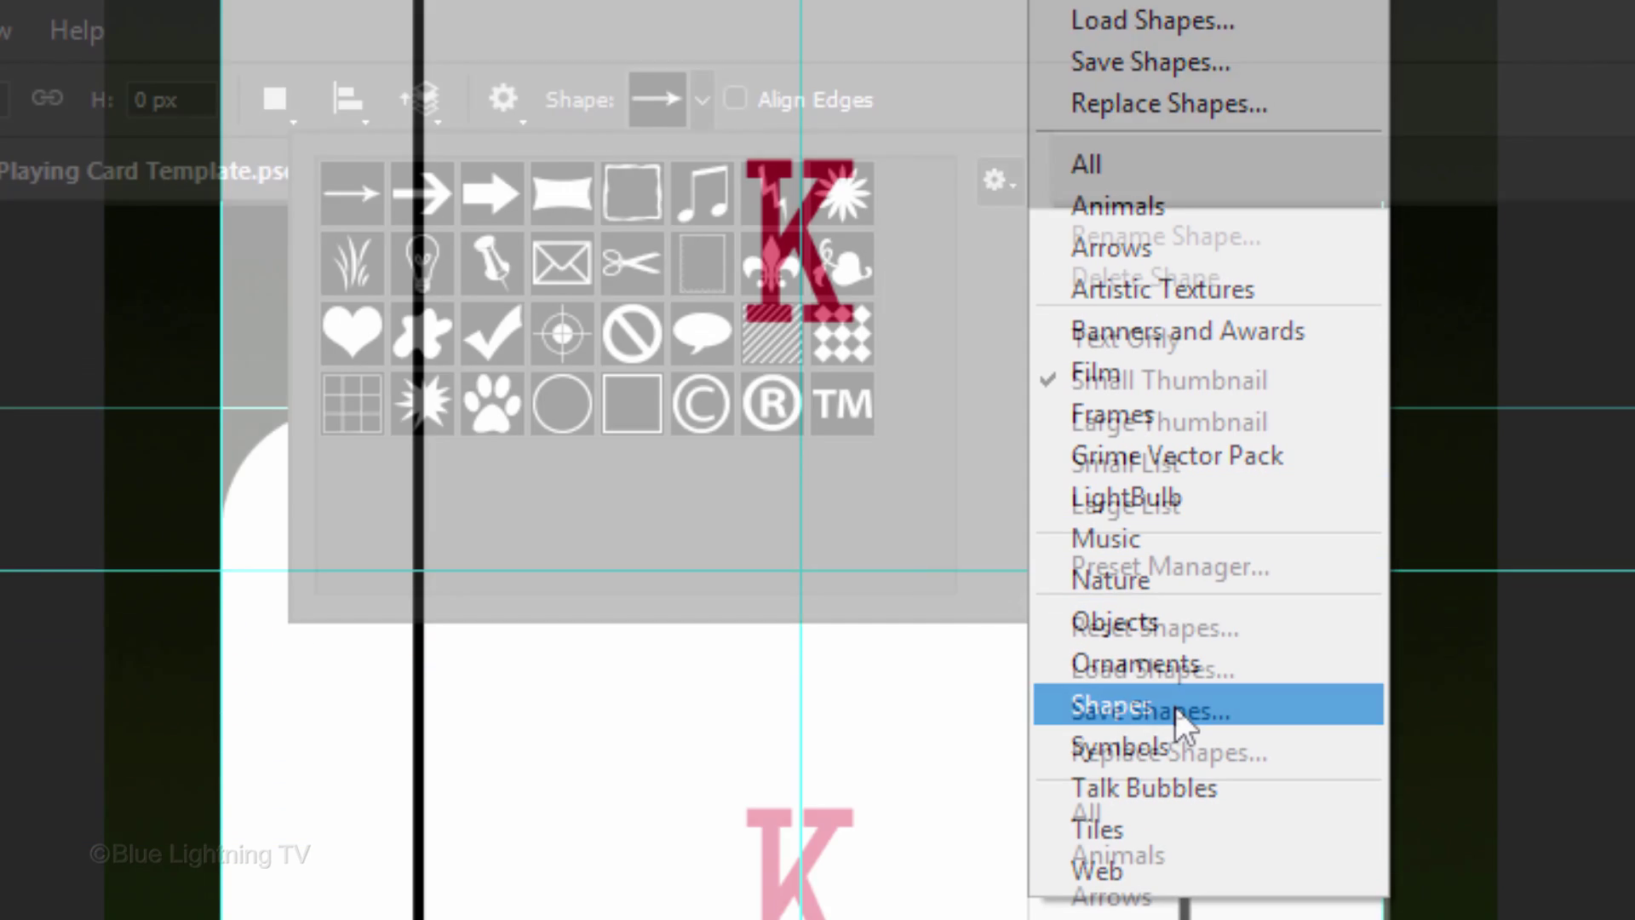
left_click(1175, 706)
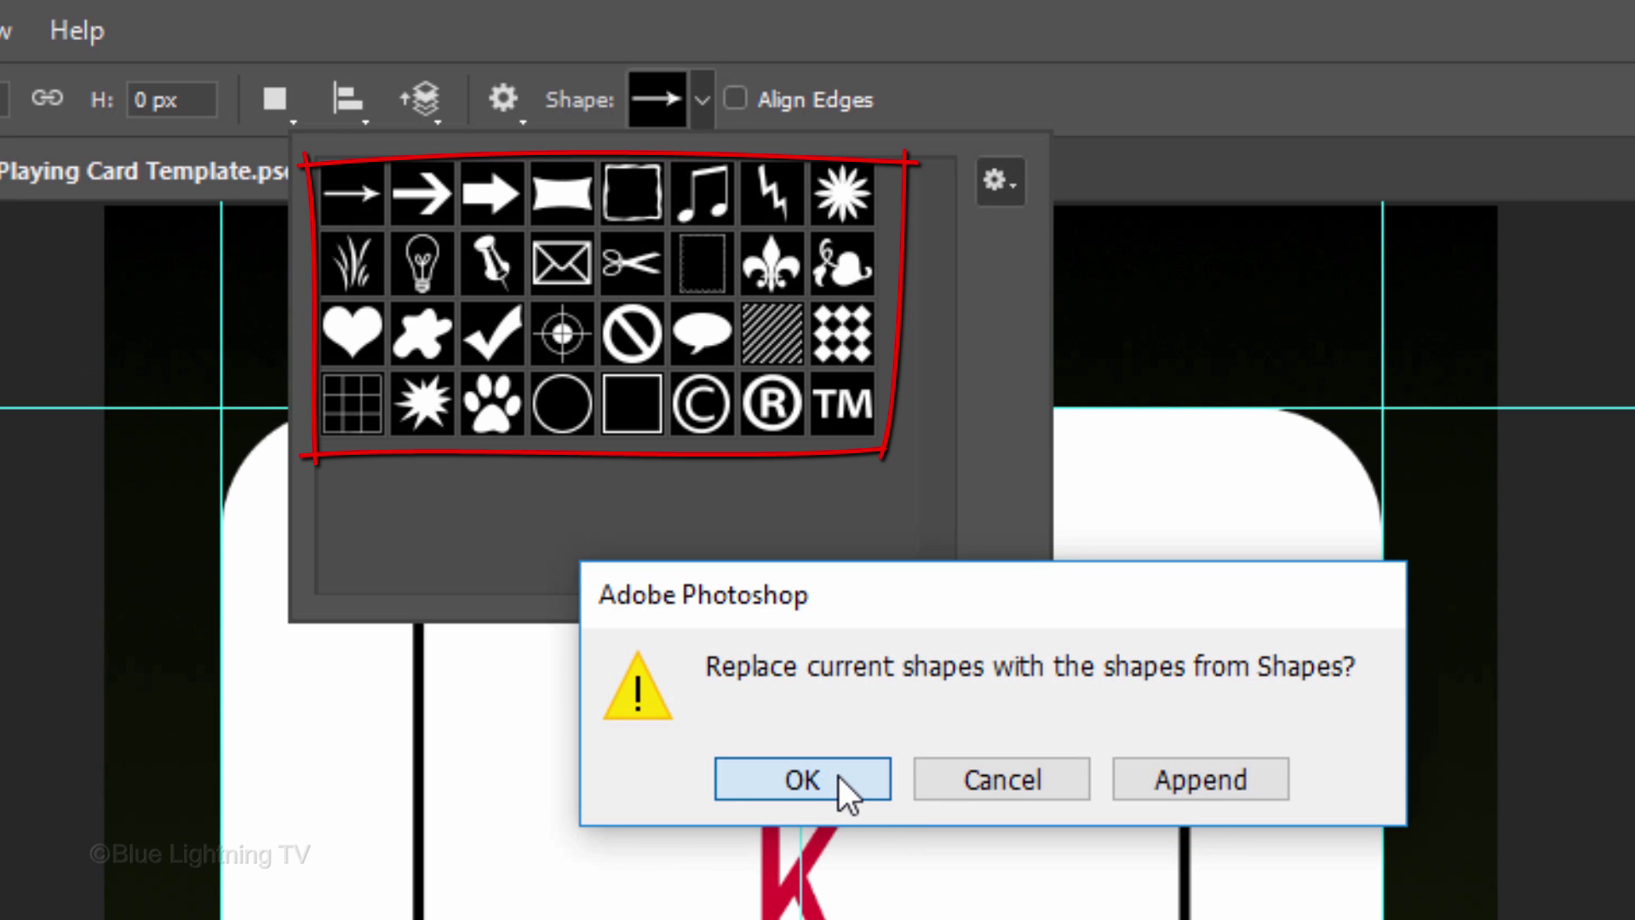
left_click(802, 778)
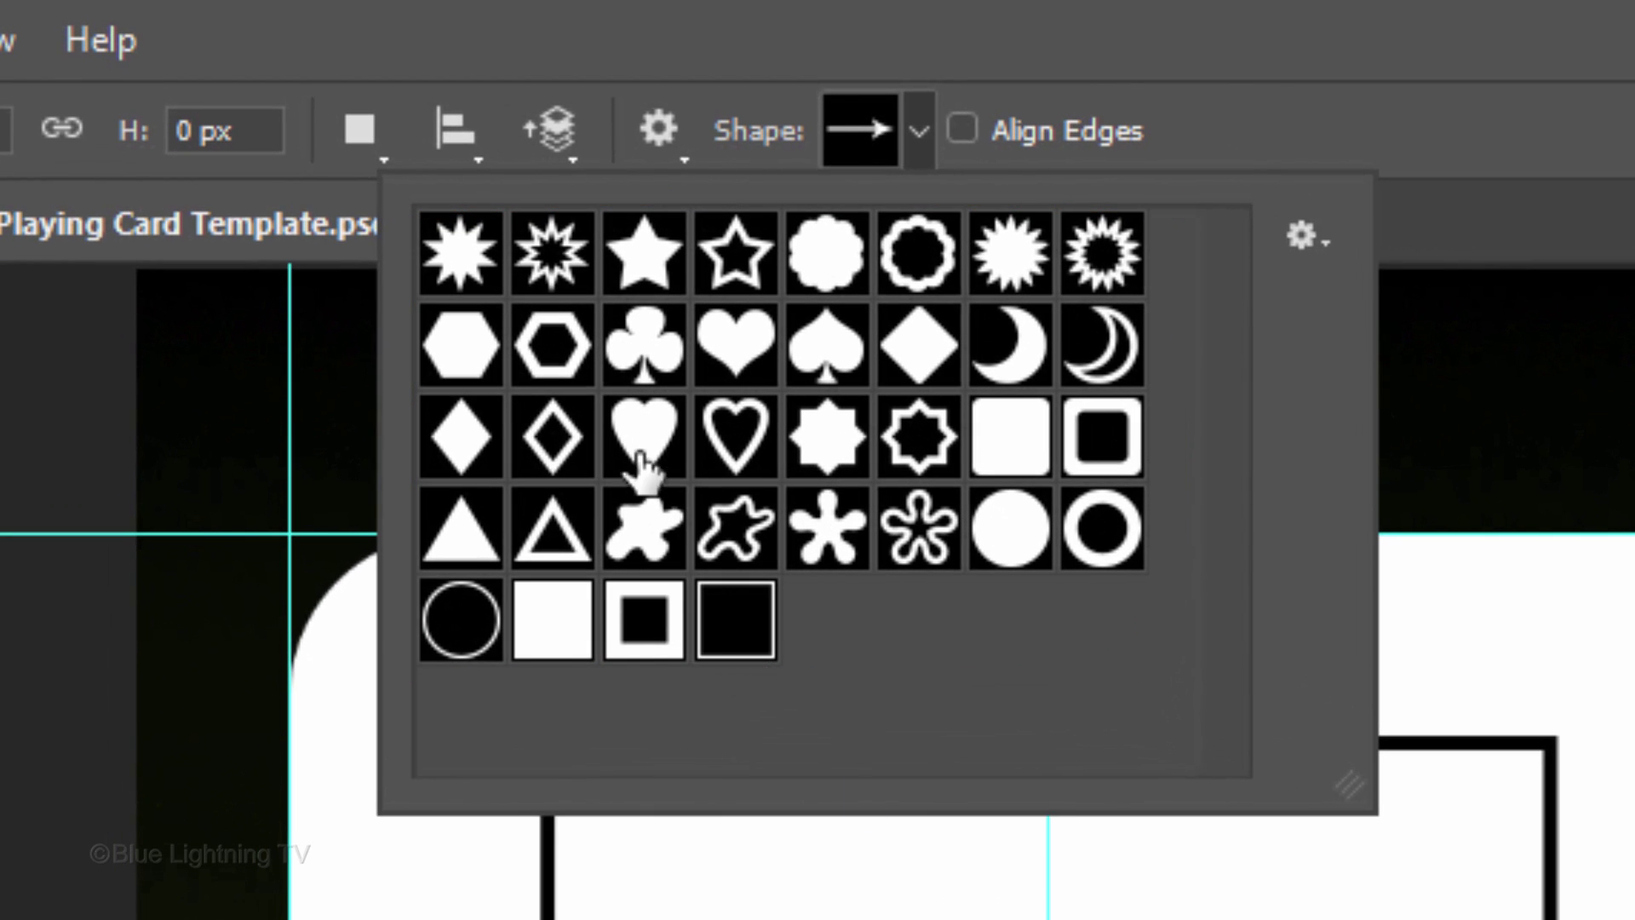
left_click(604, 404)
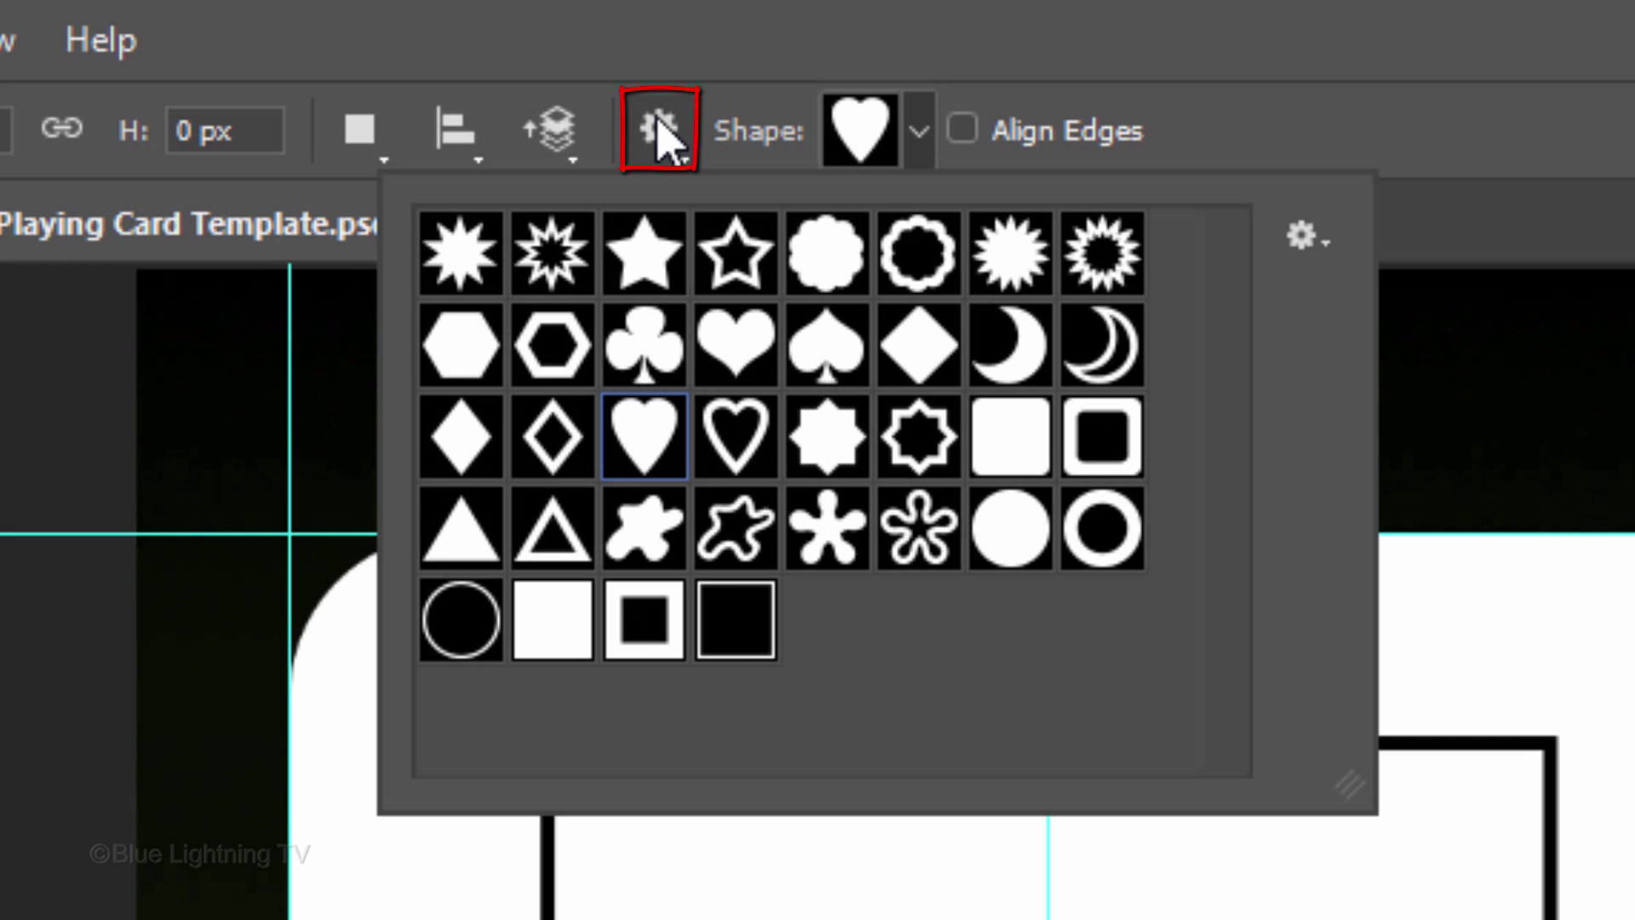
Drag out a heart below the K and nudge it into place with the Move tool
left_click(660, 132)
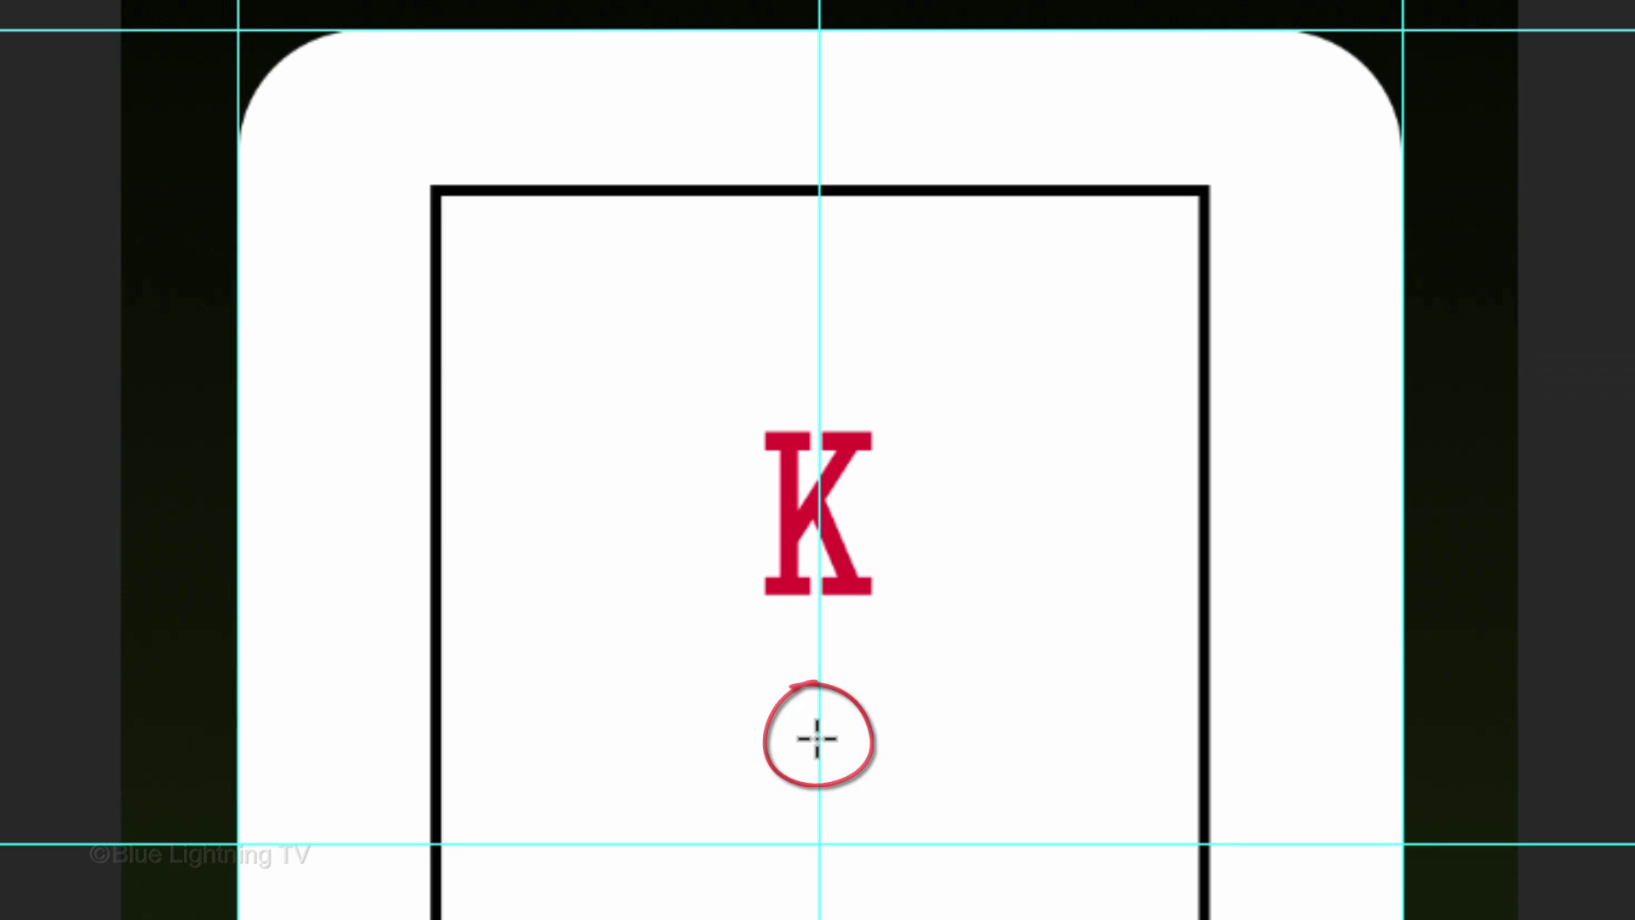
left_click_drag(815, 738, 882, 647)
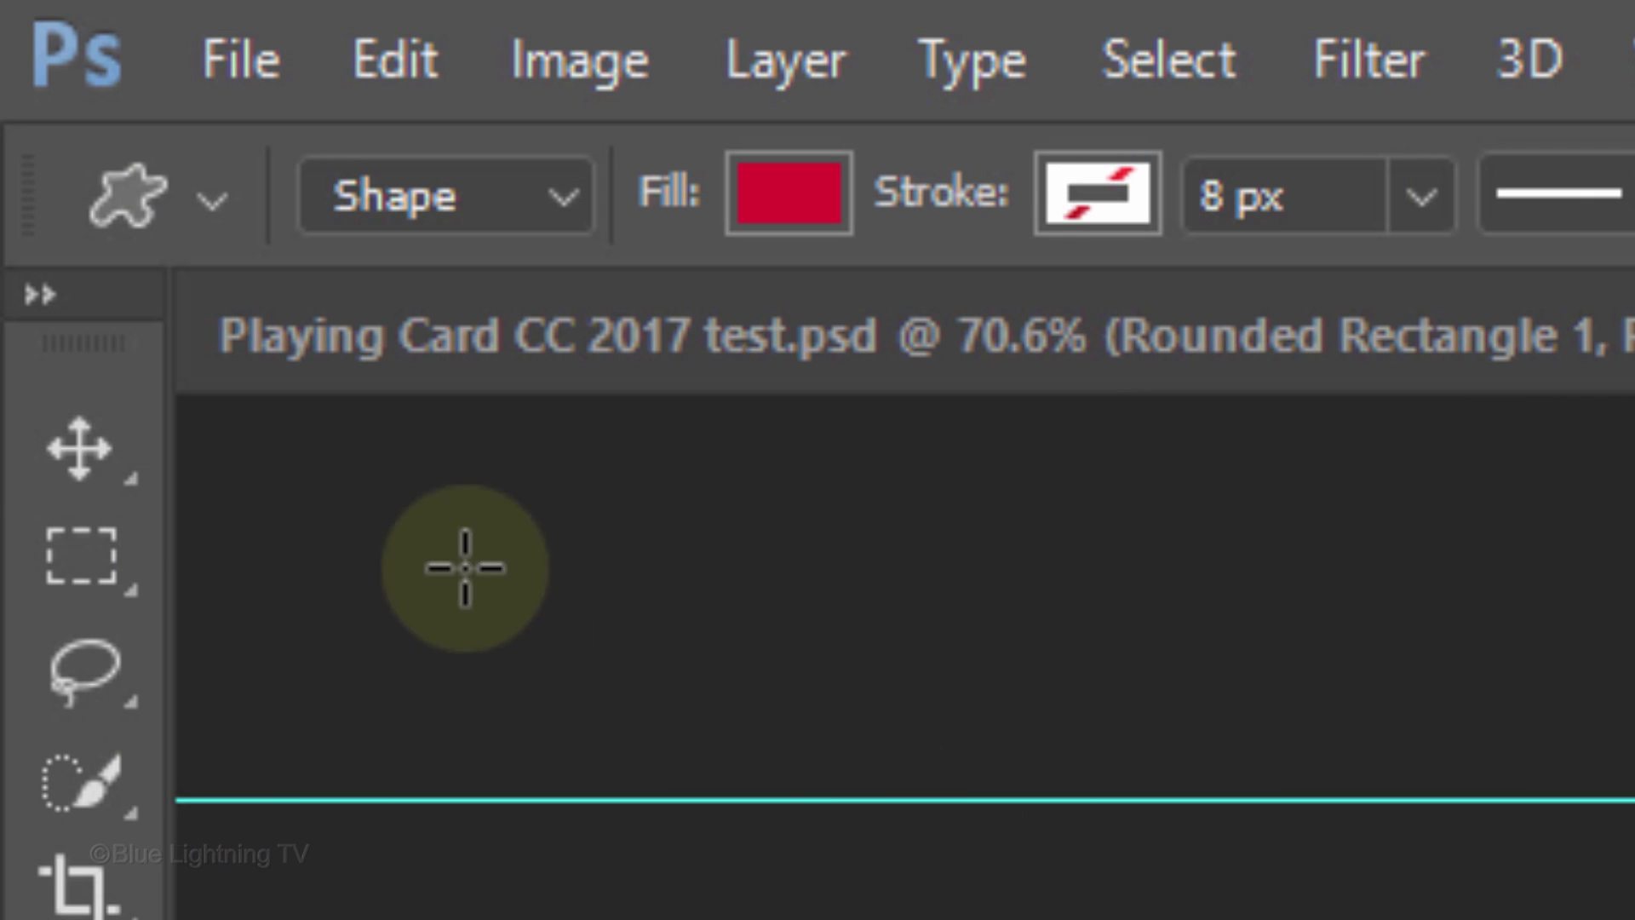
left_click(104, 426)
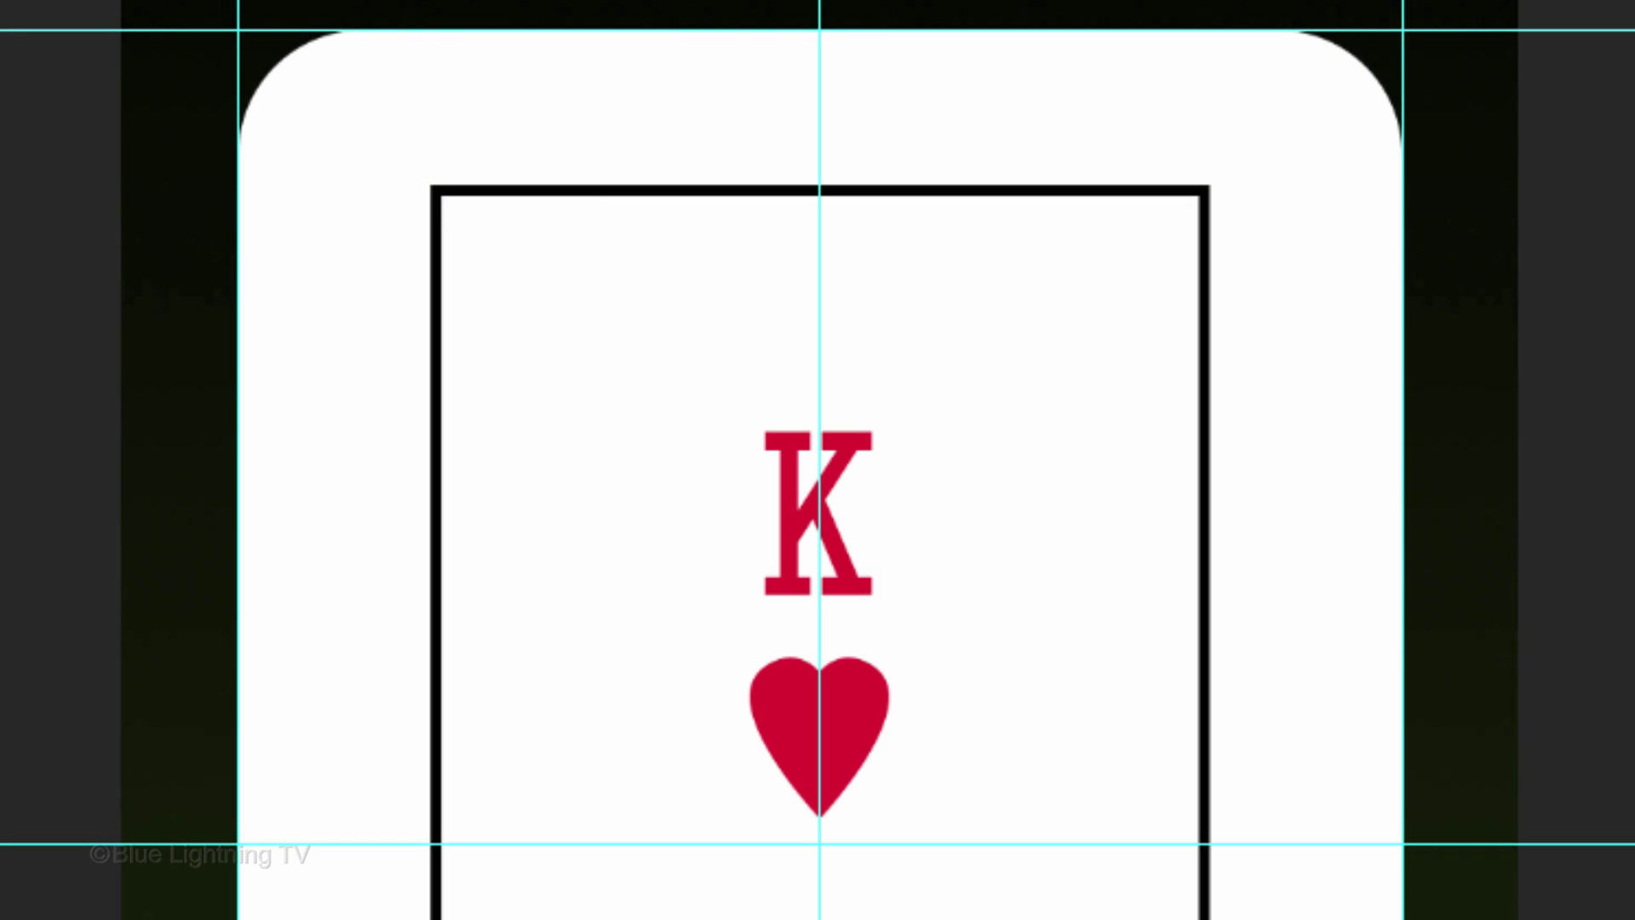
key("Up")
key("Down")
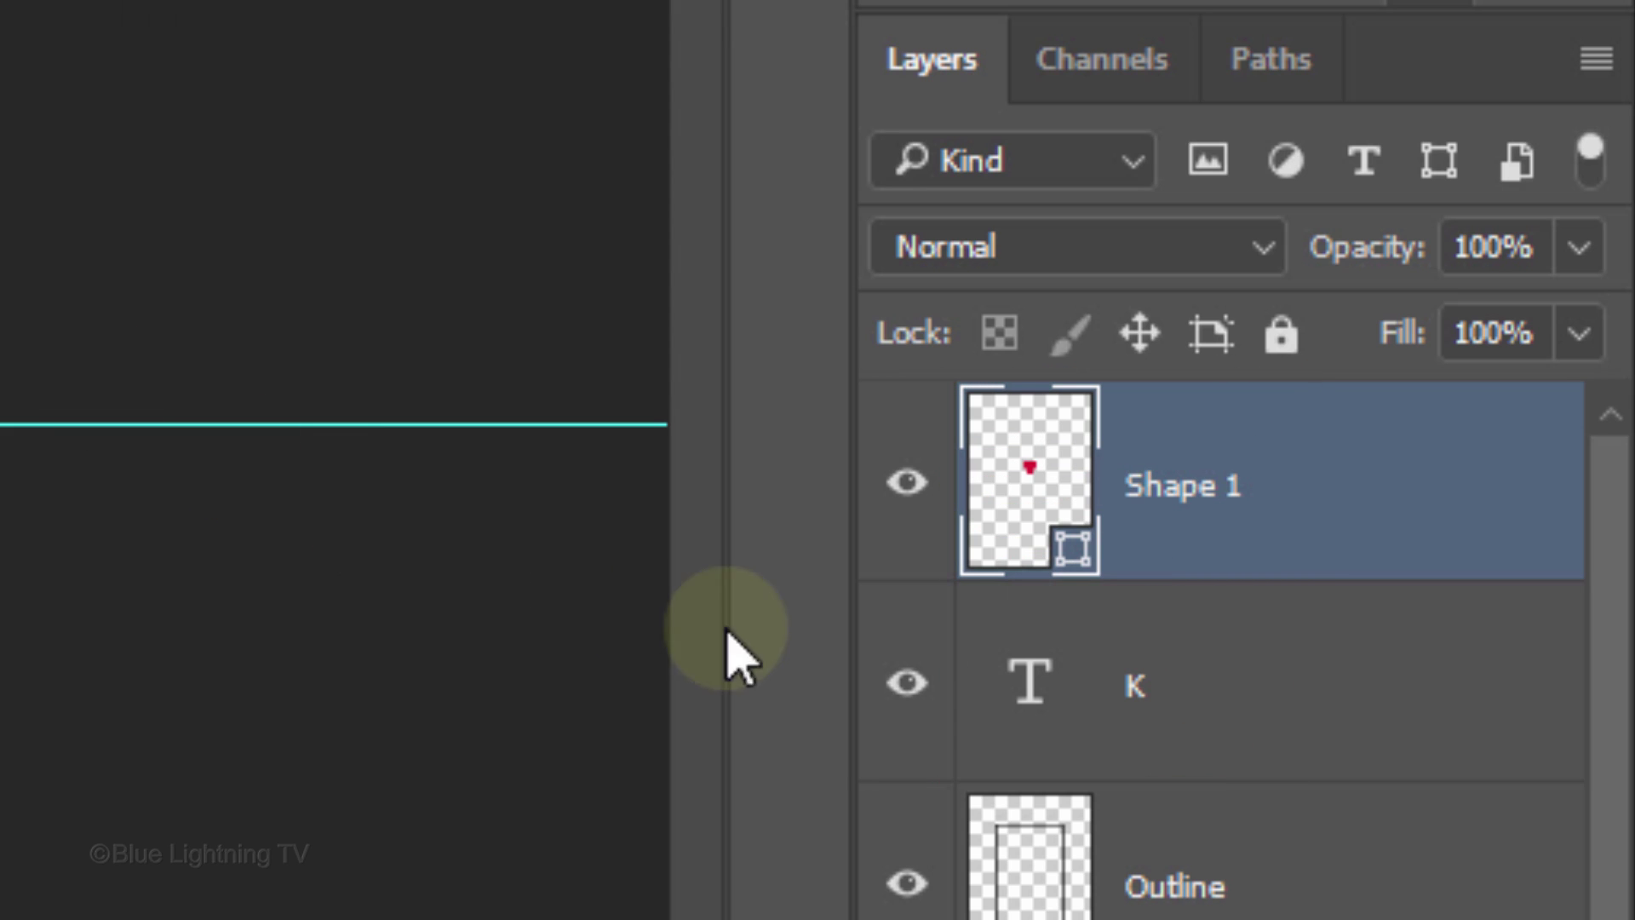
Merge the K and heart layers into one layer renamed 'King of Hearts'
left_click(1042, 690, "shift")
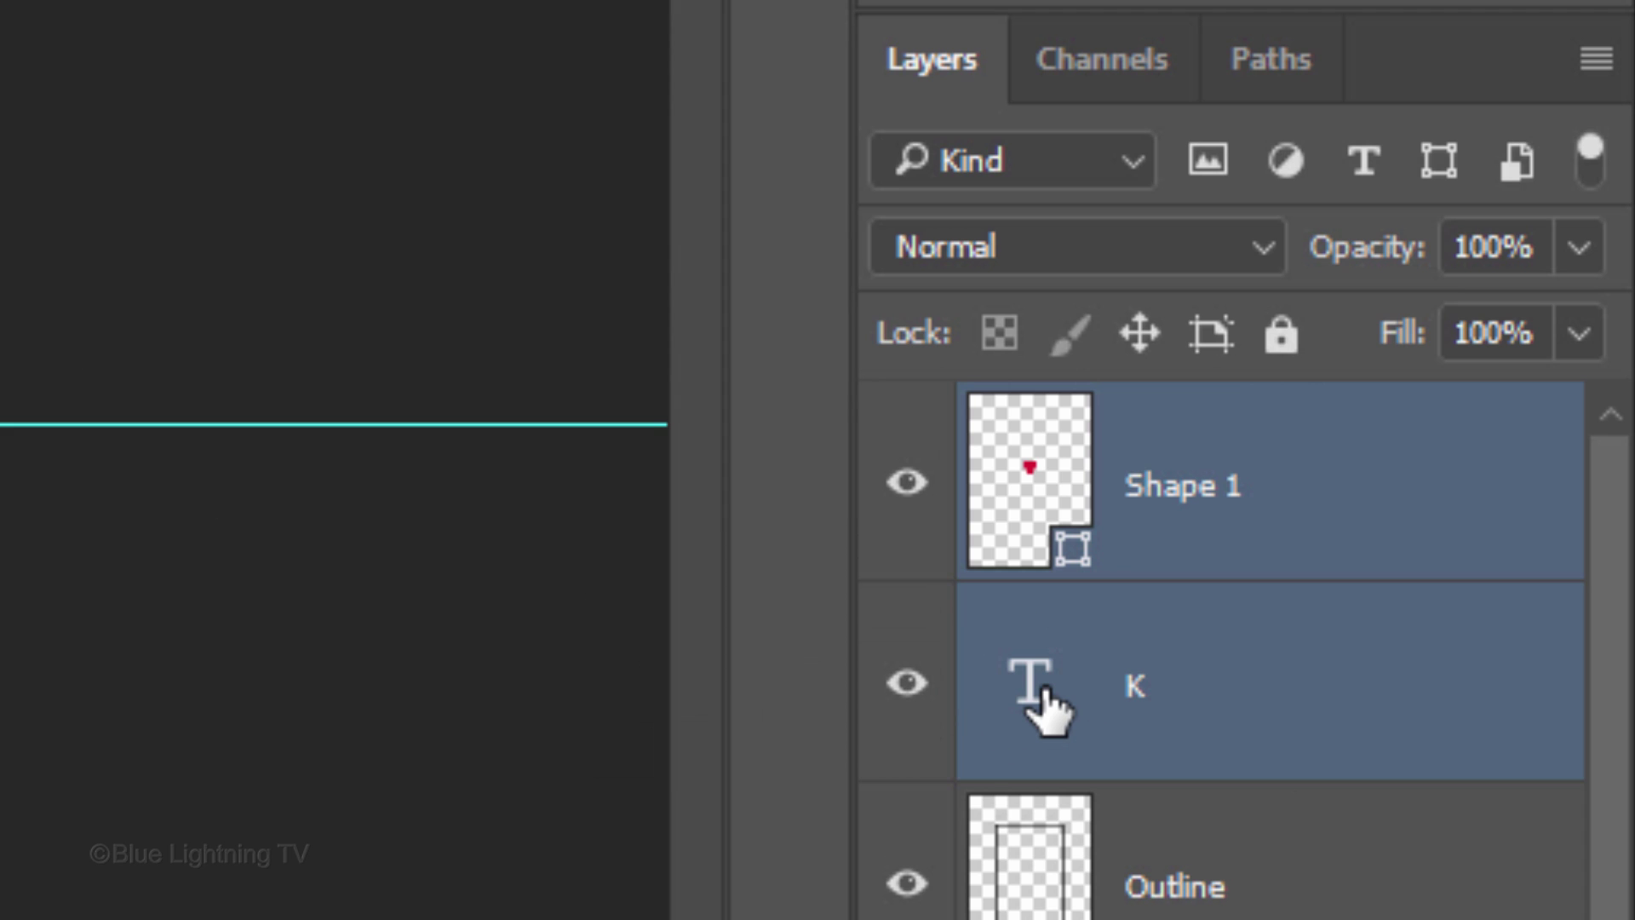
key("ctrl+e")
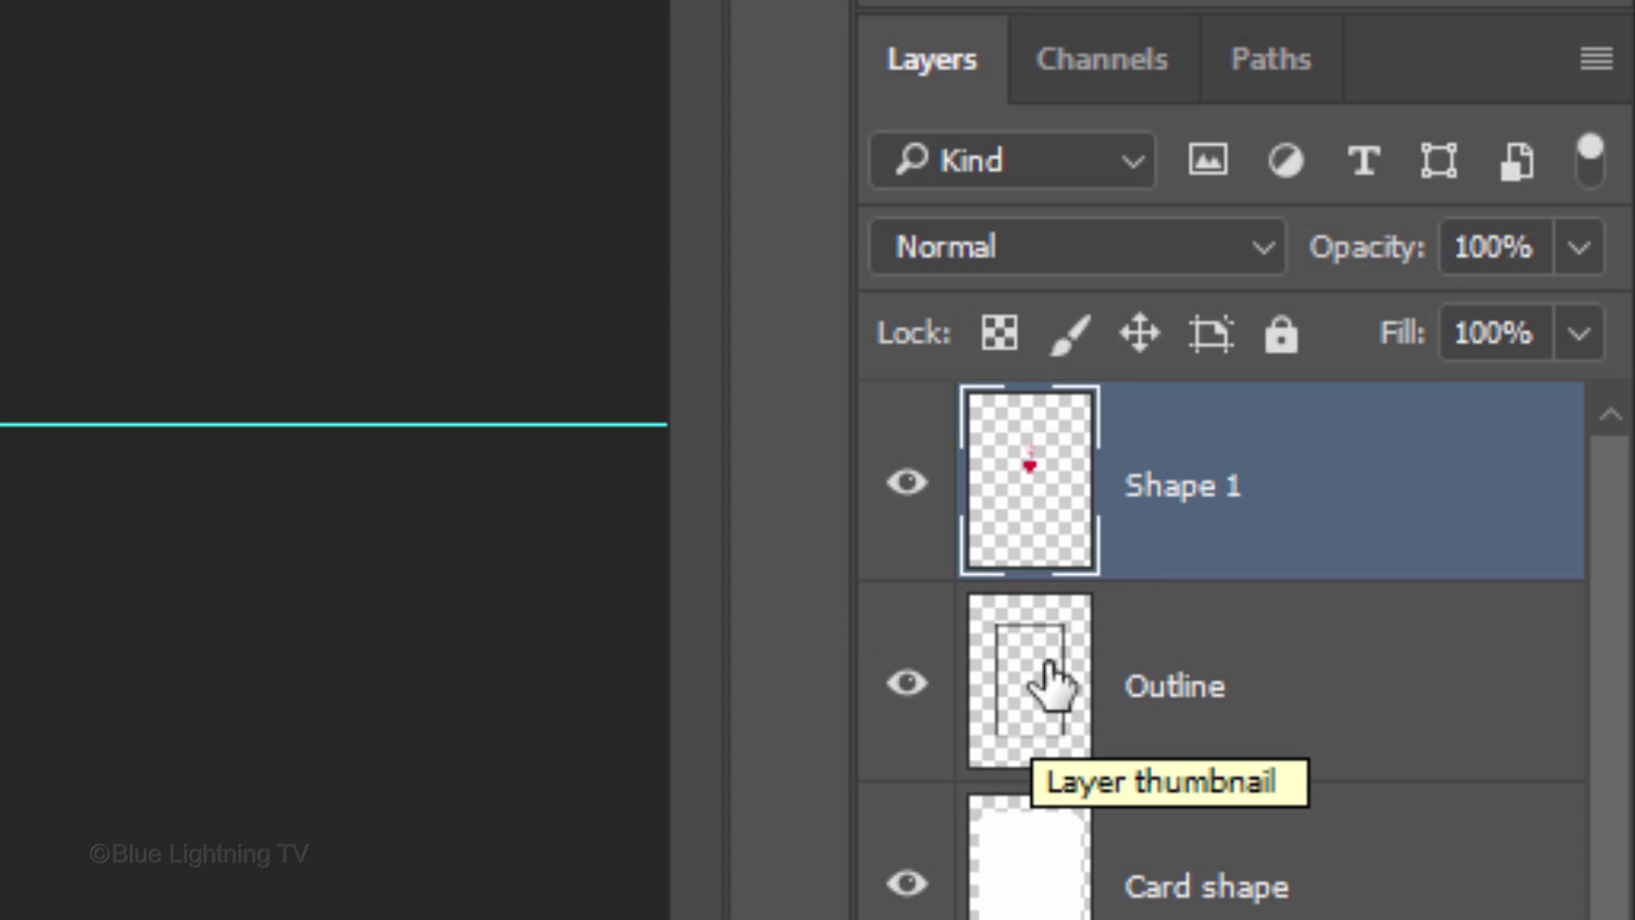
double_click(1185, 486)
type("King of Hearts")
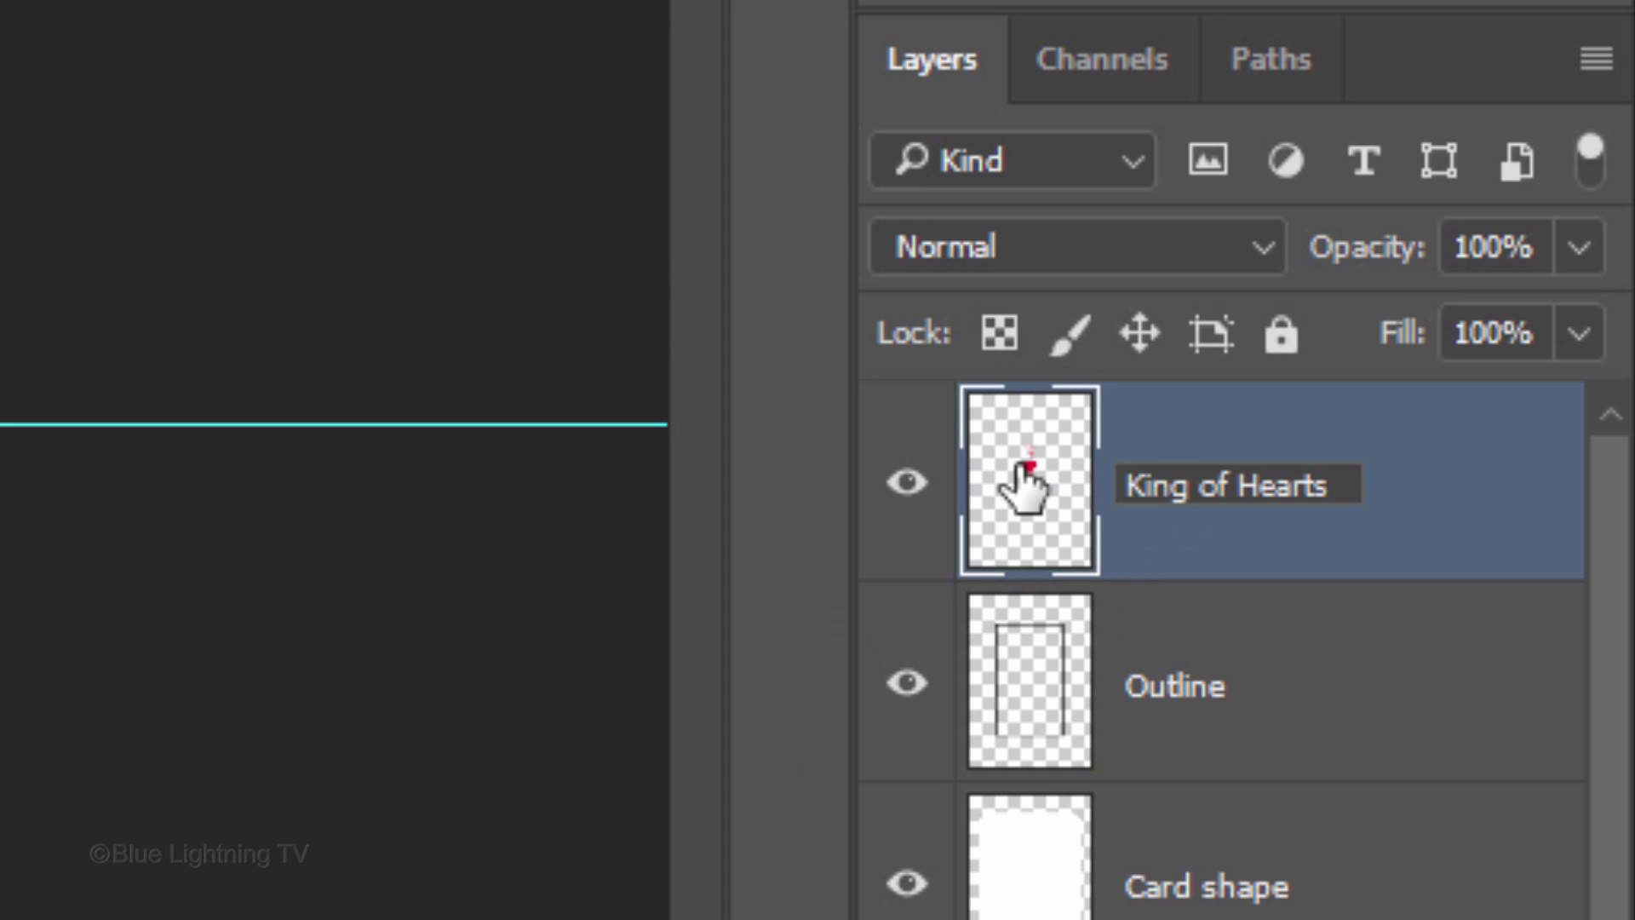
key("Return")
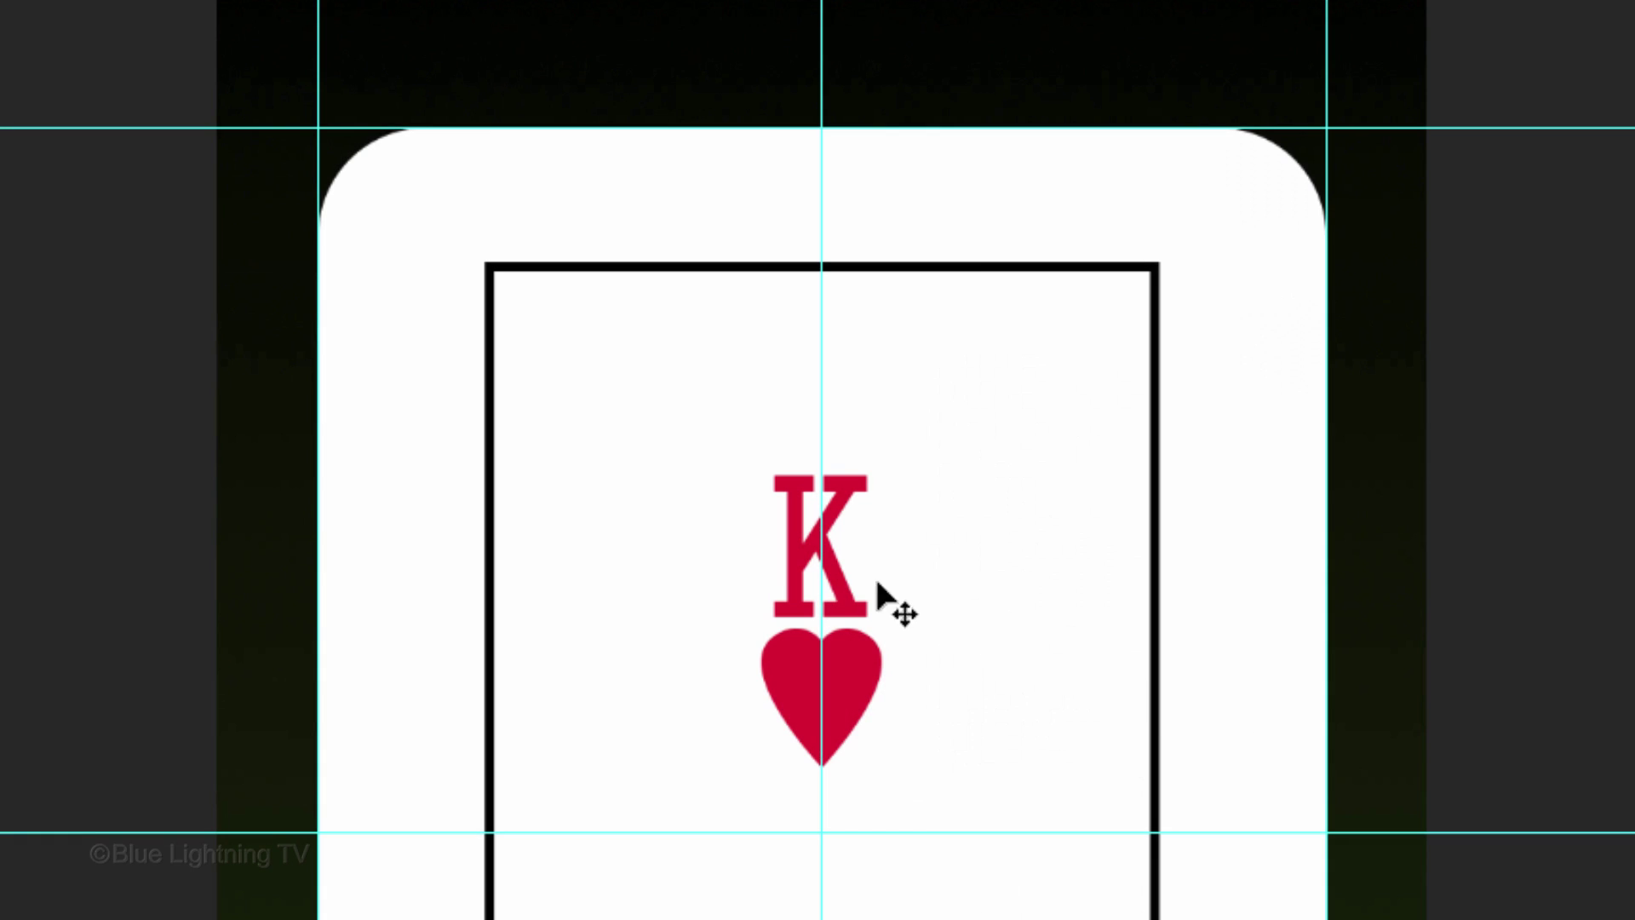
Move the King of Hearts emblem into the card's top-left corner, nudged just left of the outline
left_click_drag(879, 586, 455, 344)
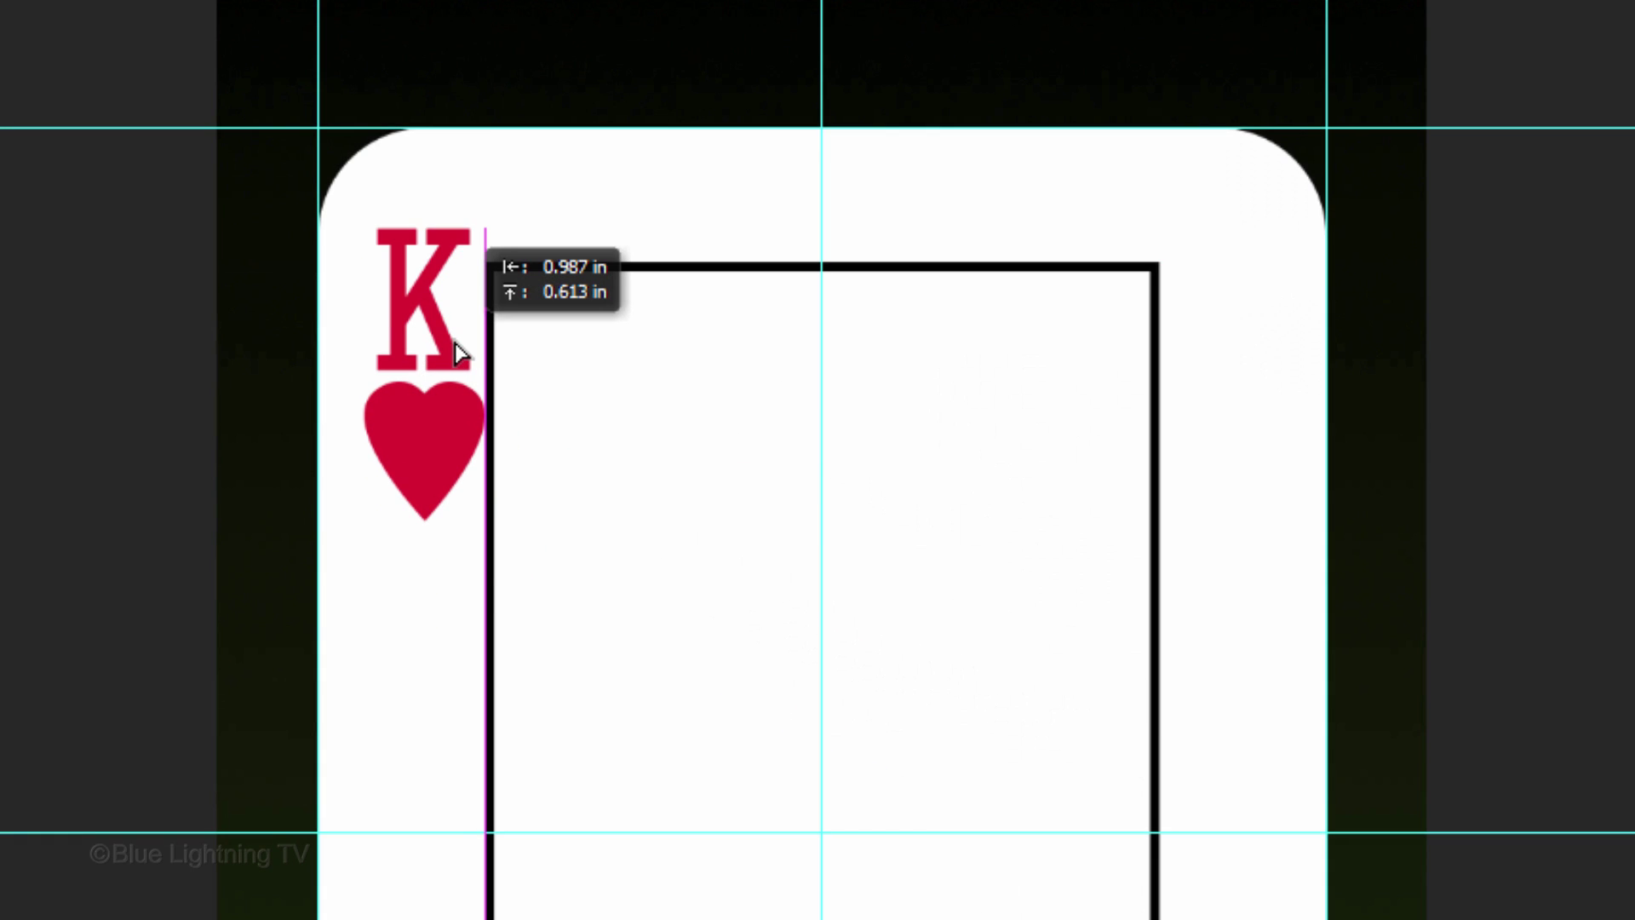
key("Left")
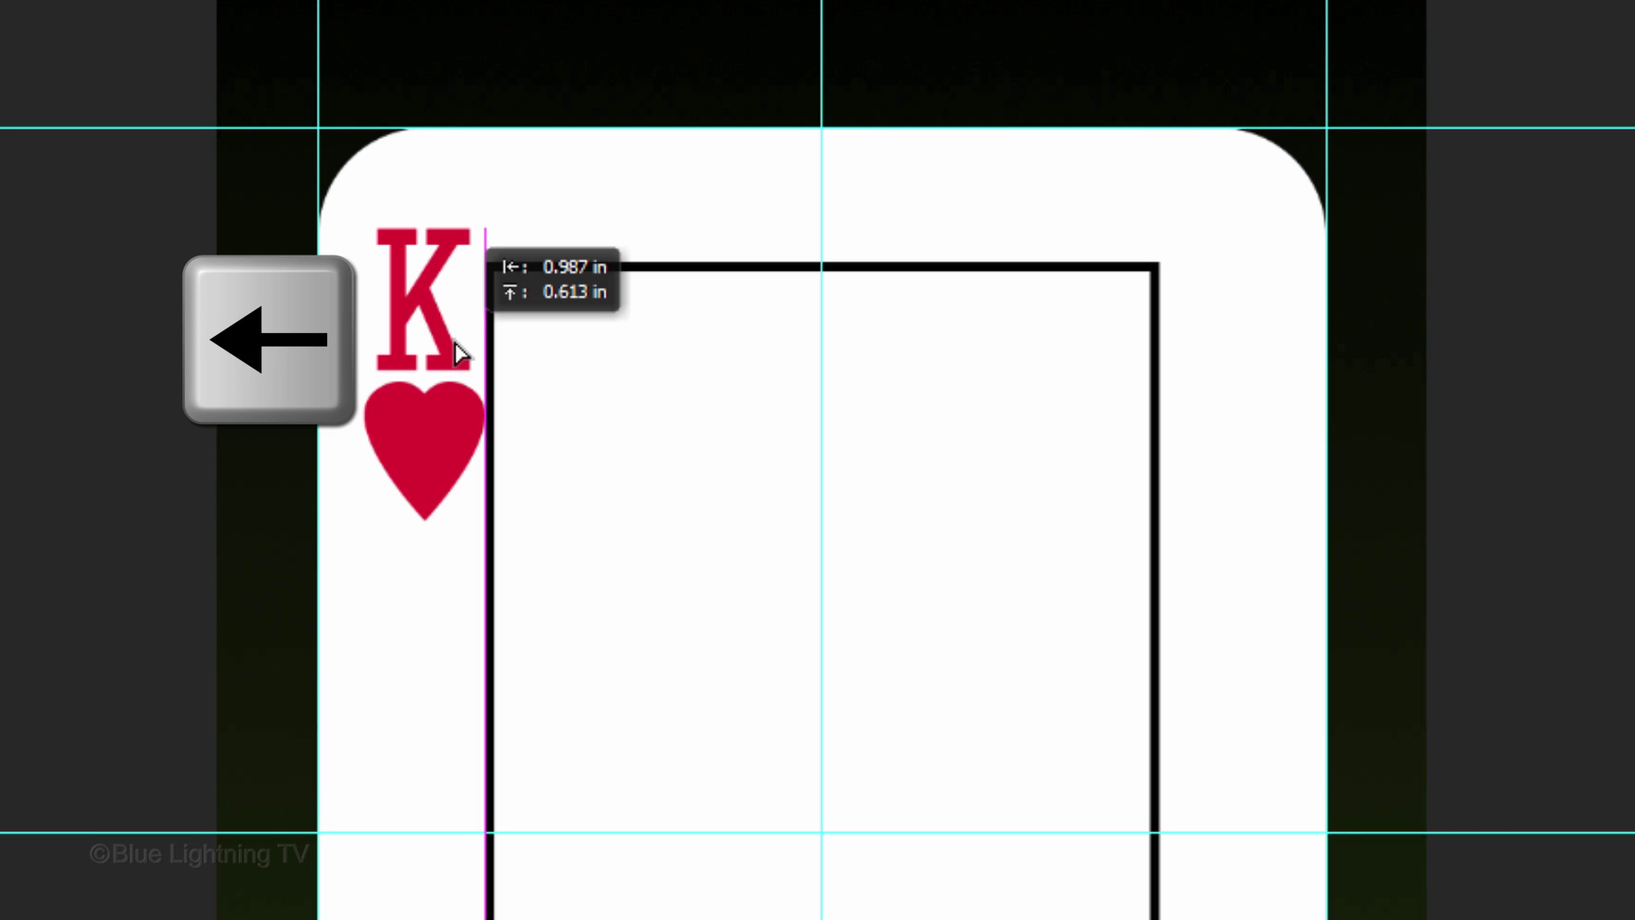
key("Right")
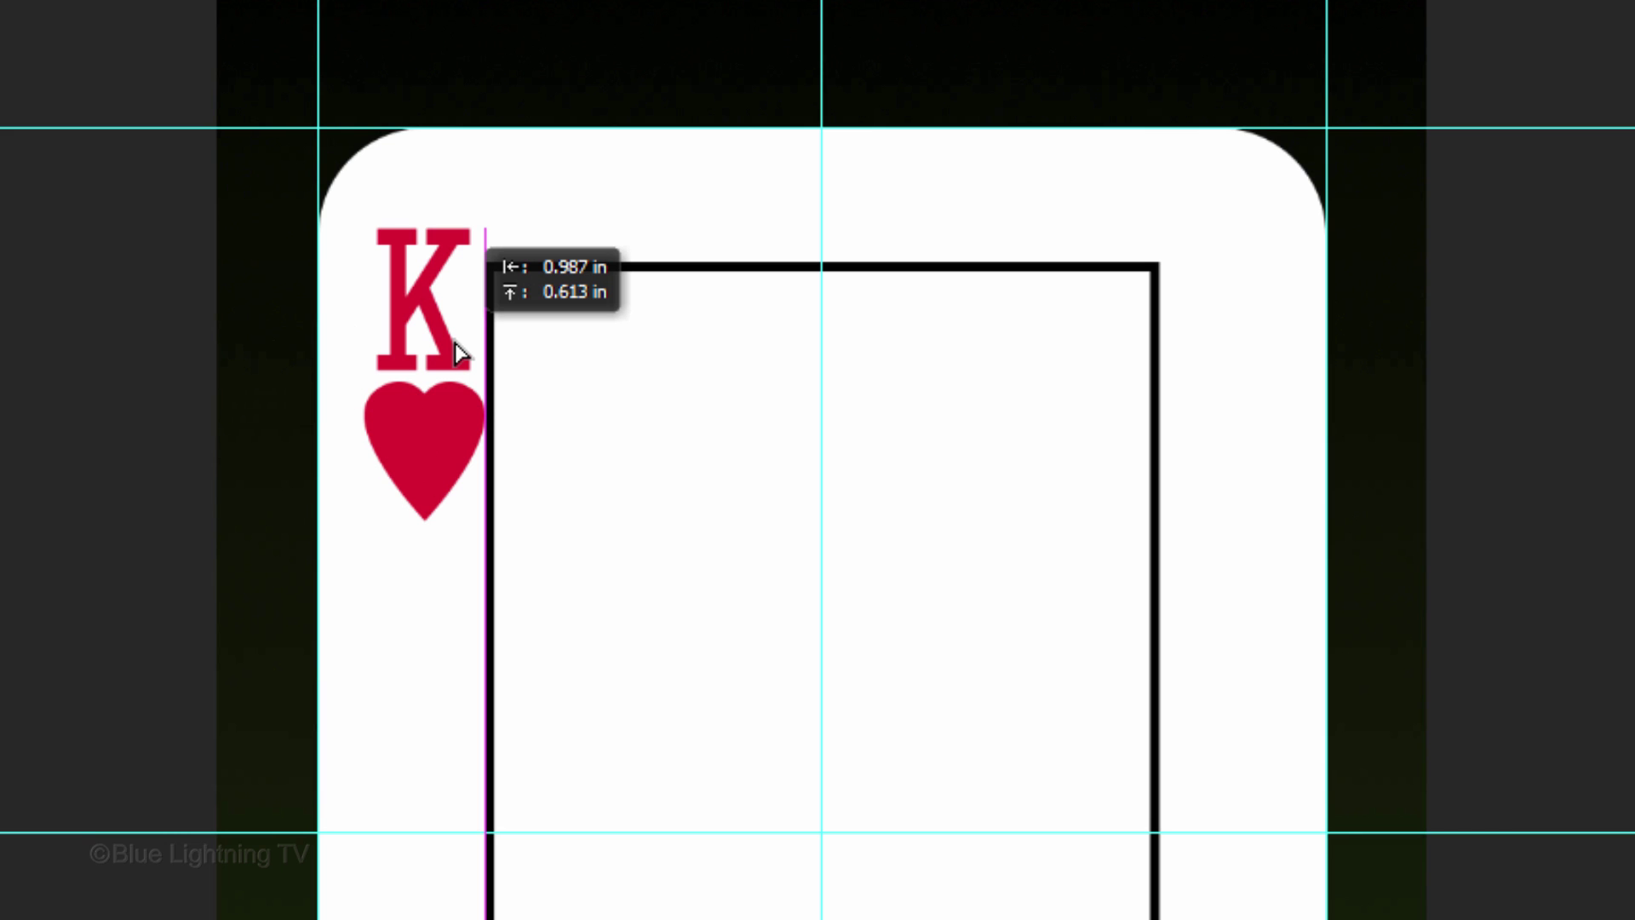
key("Left")
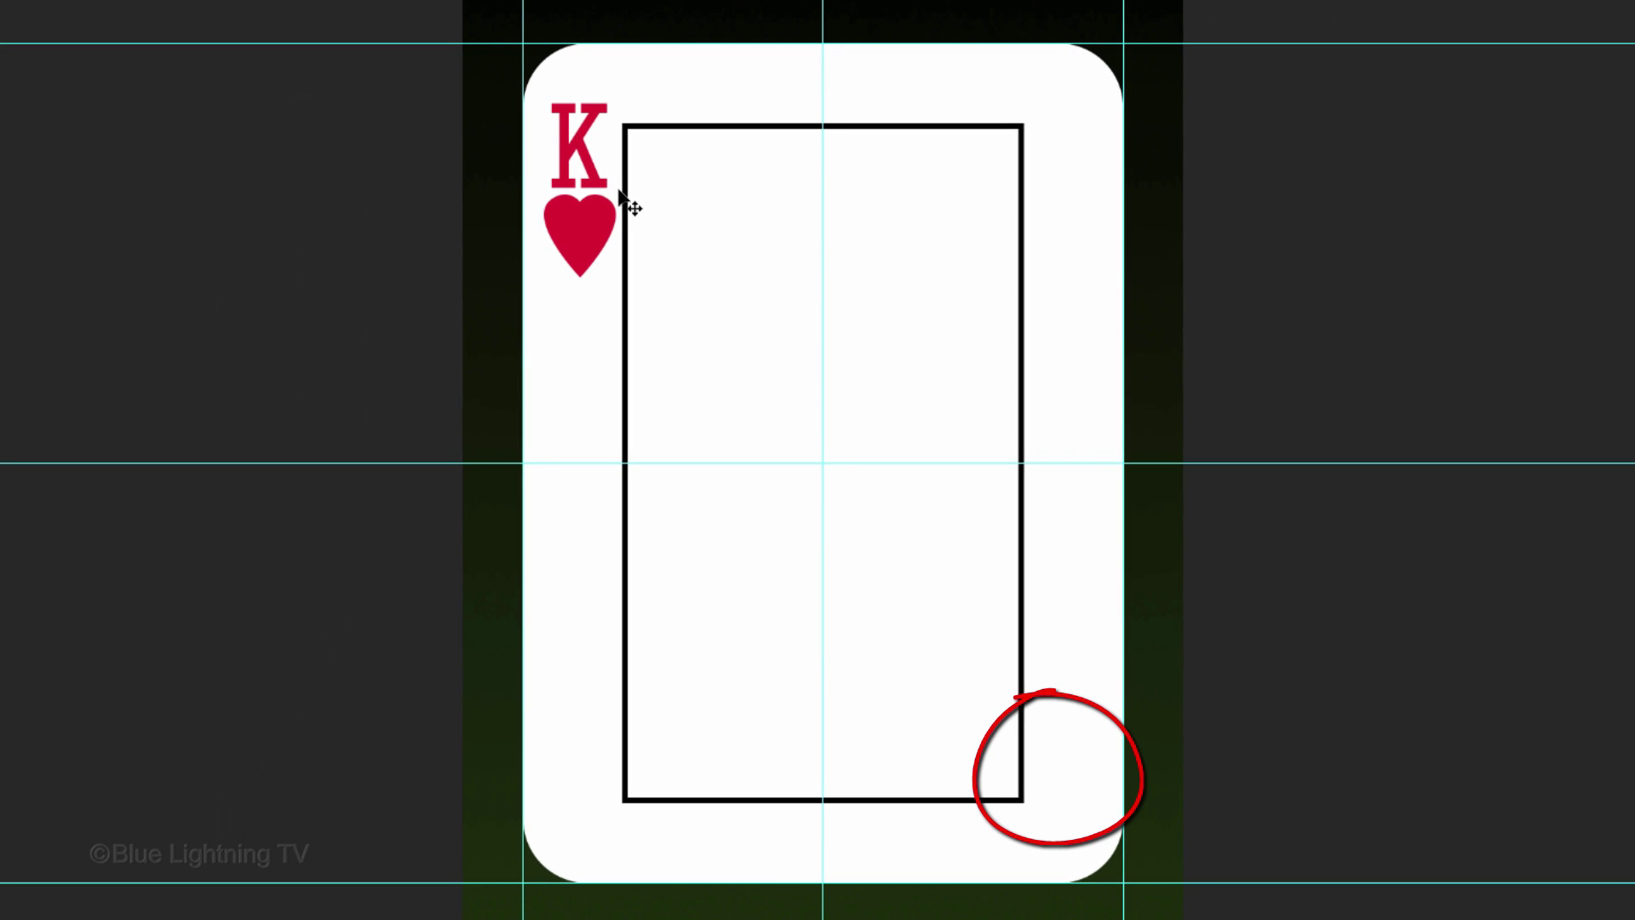
Select the whole canvas and rotate the King of Hearts copy 180° into the bottom-right corner
key("ctrl+a")
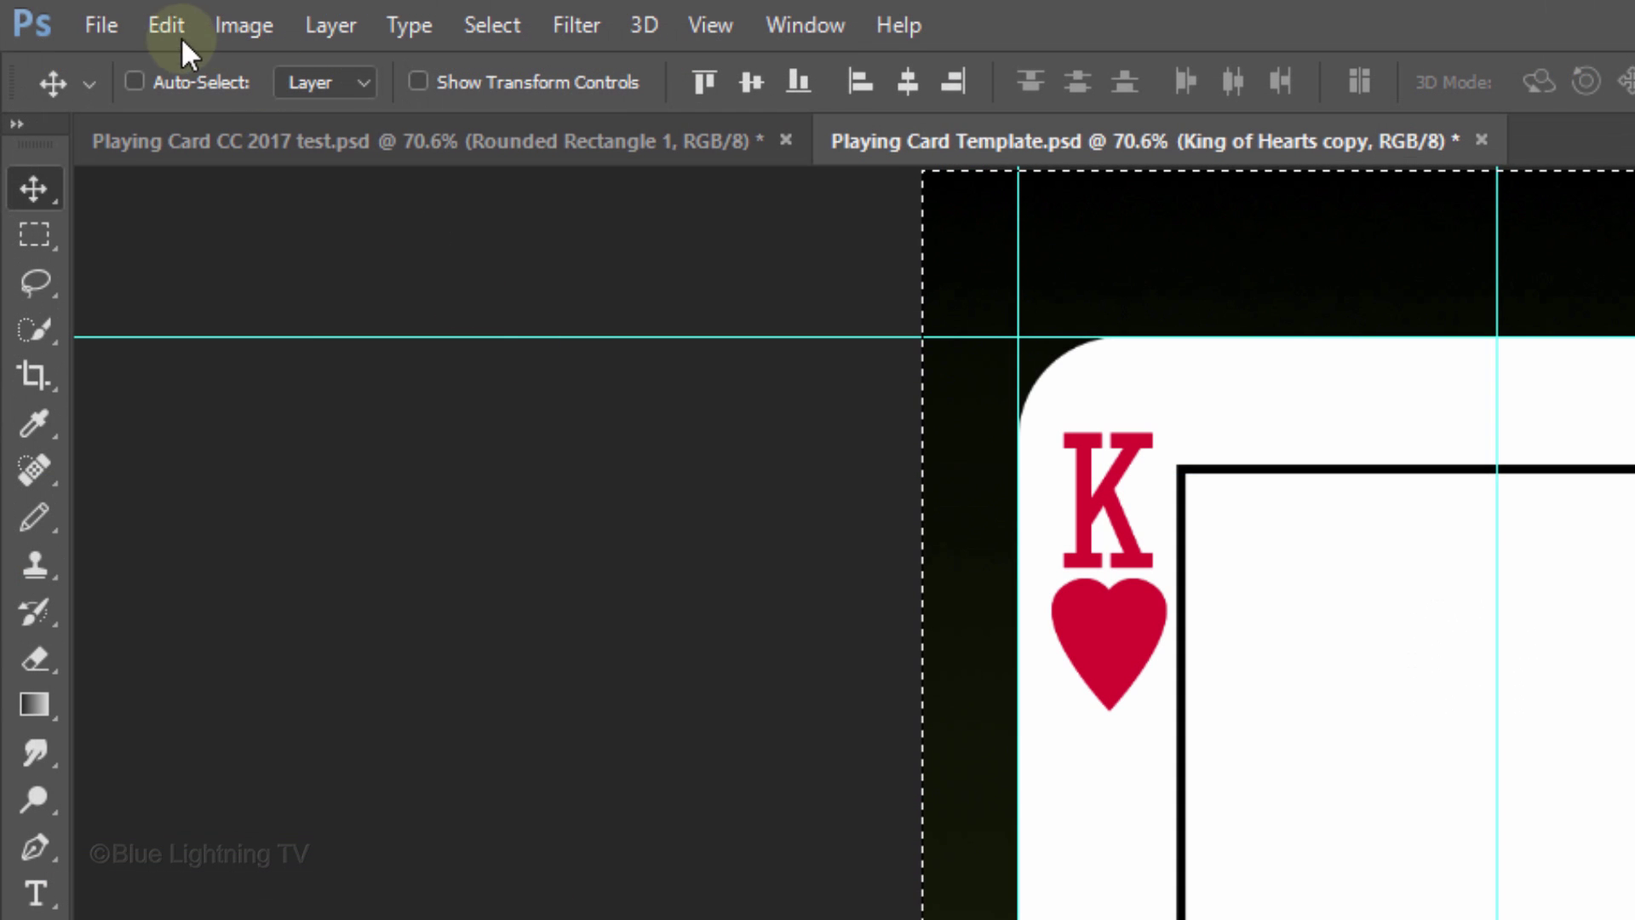
left_click(166, 26)
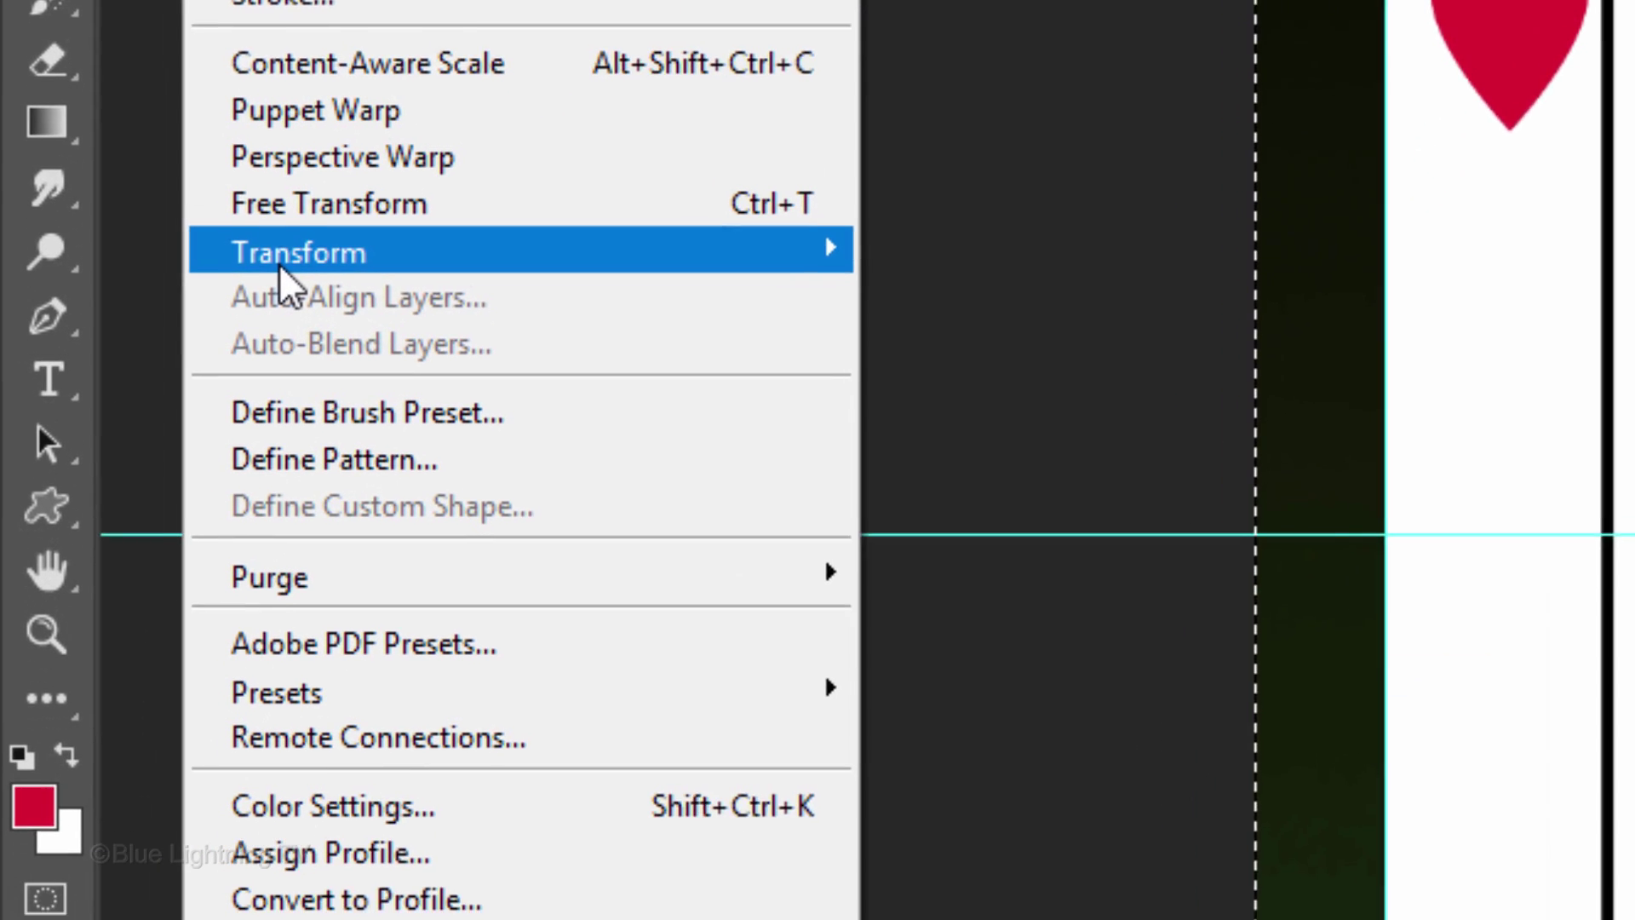
mouse_move(281, 255)
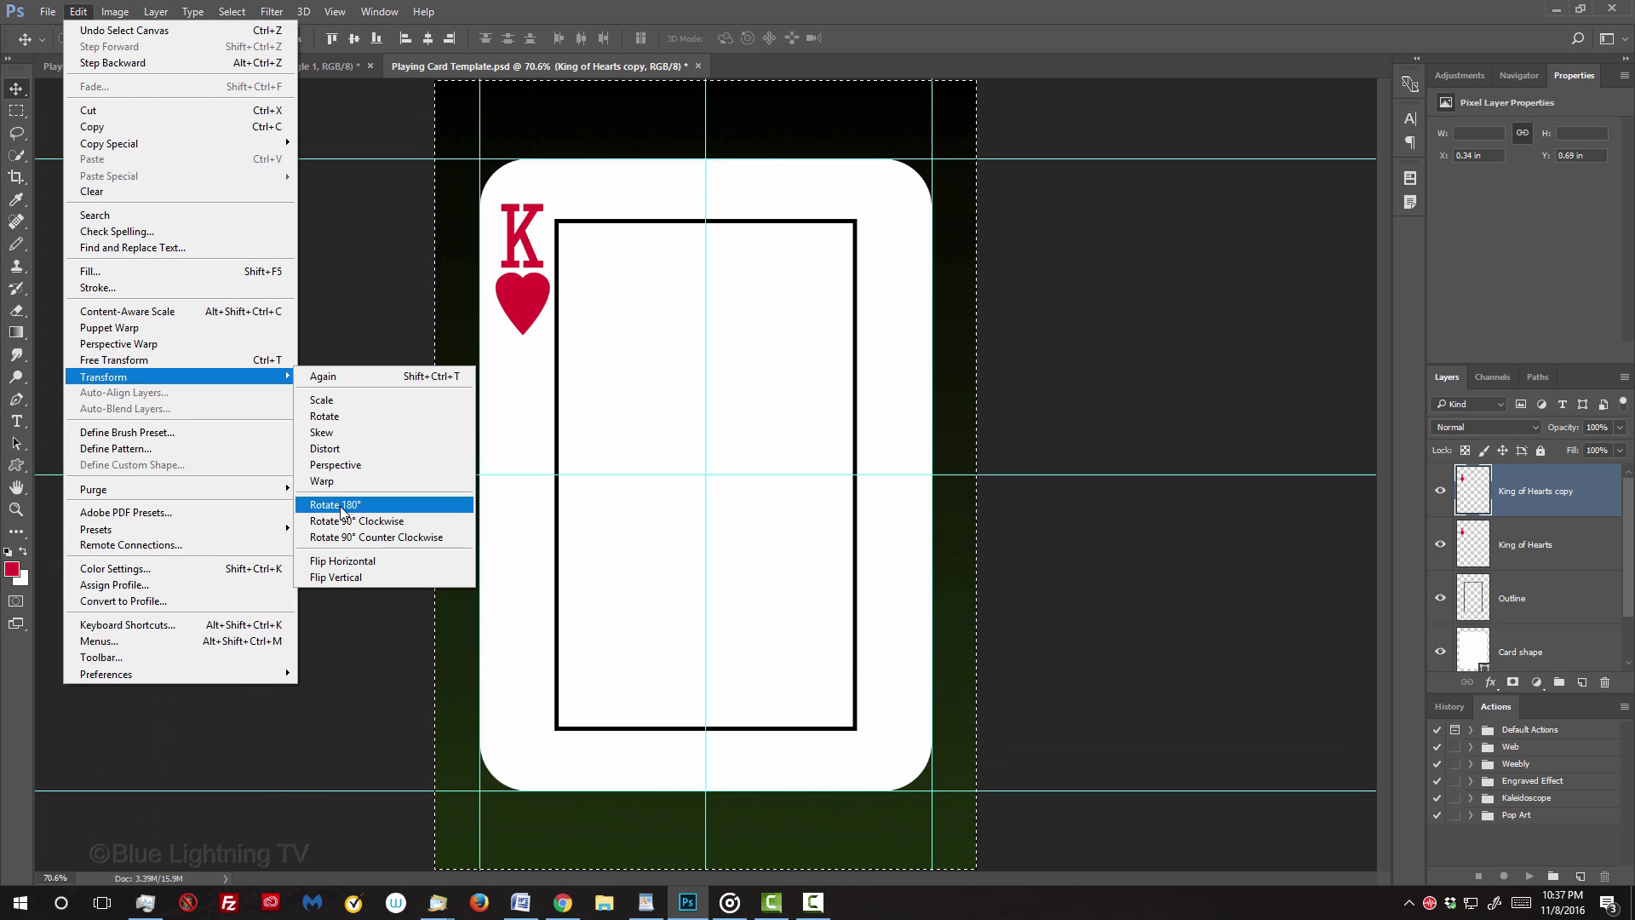
left_click(1015, 567)
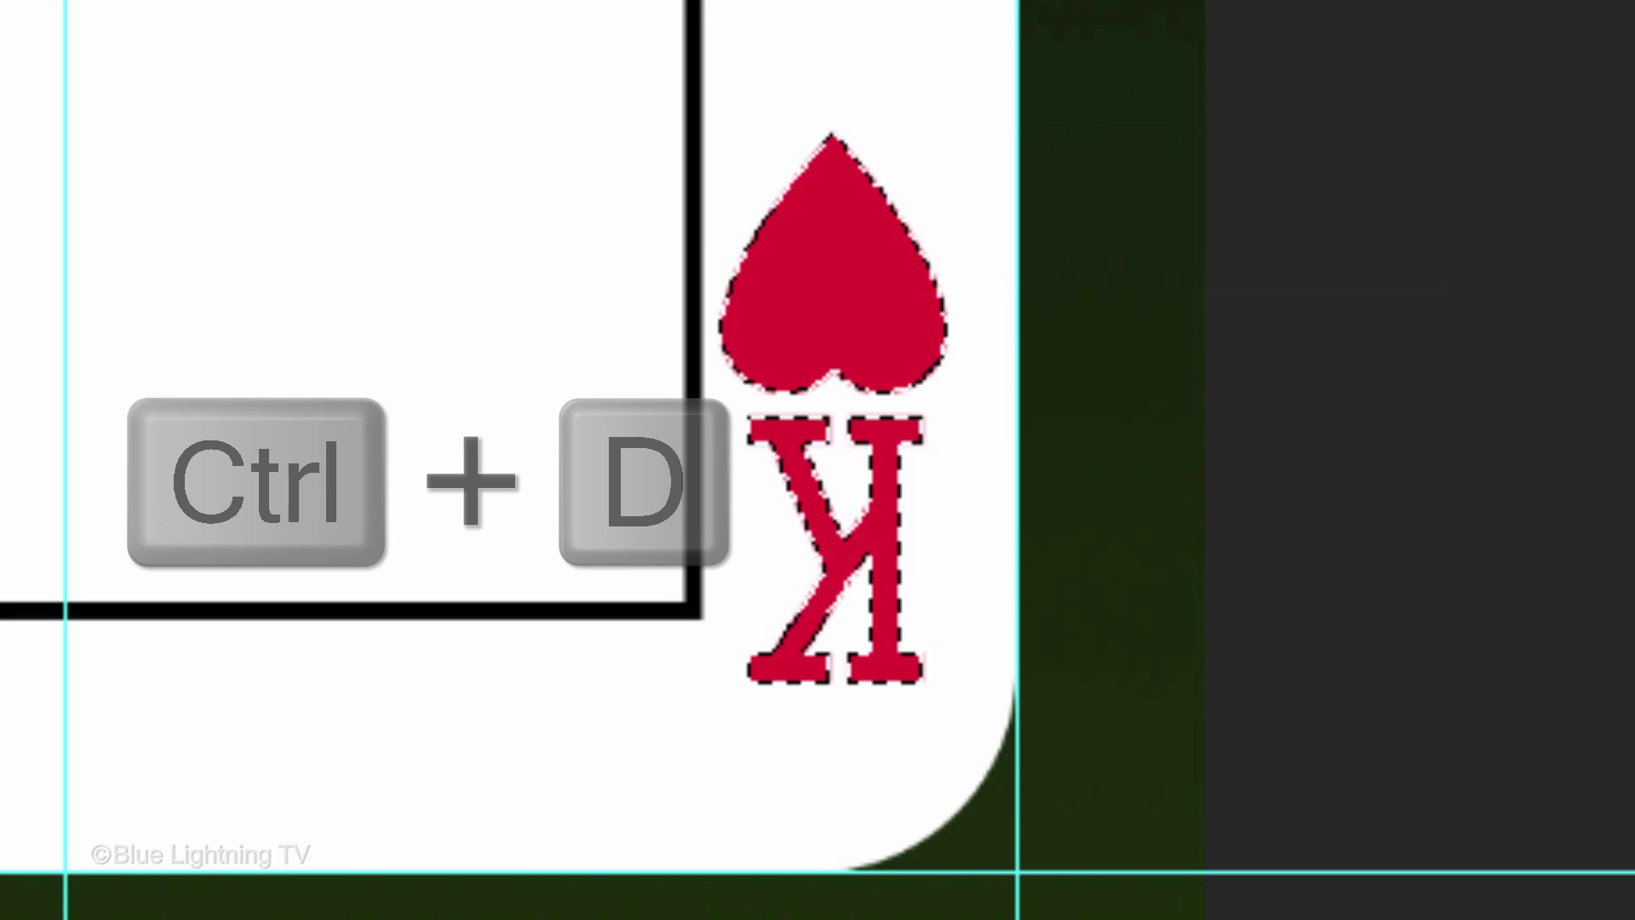
key("ctrl+d")
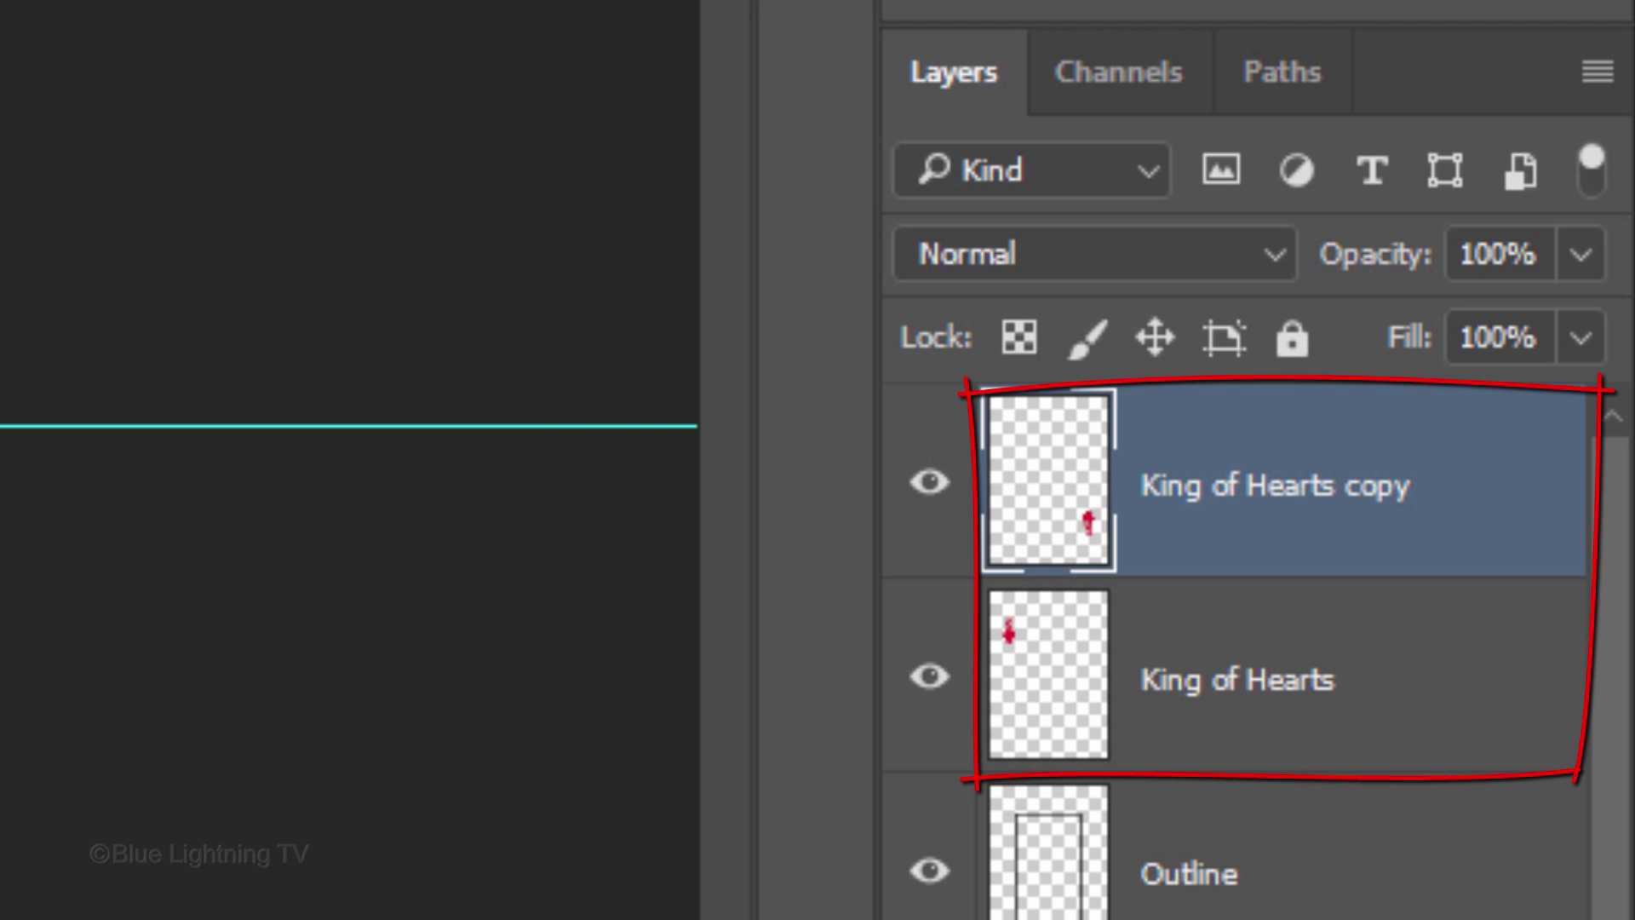
key("ctrl+e")
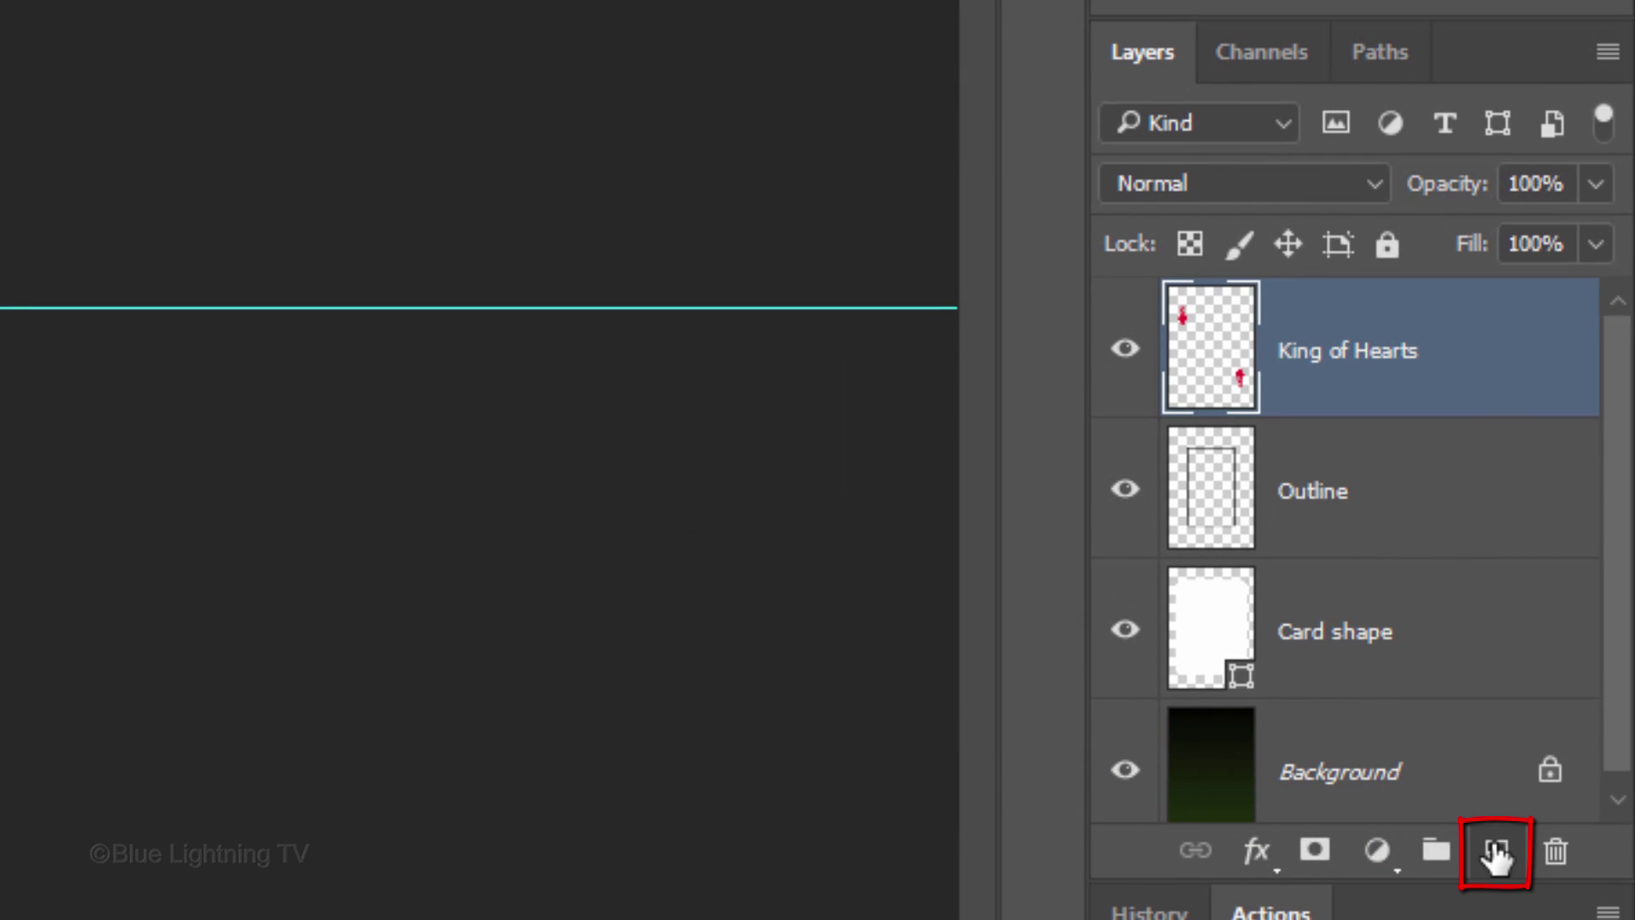
left_click(1496, 852)
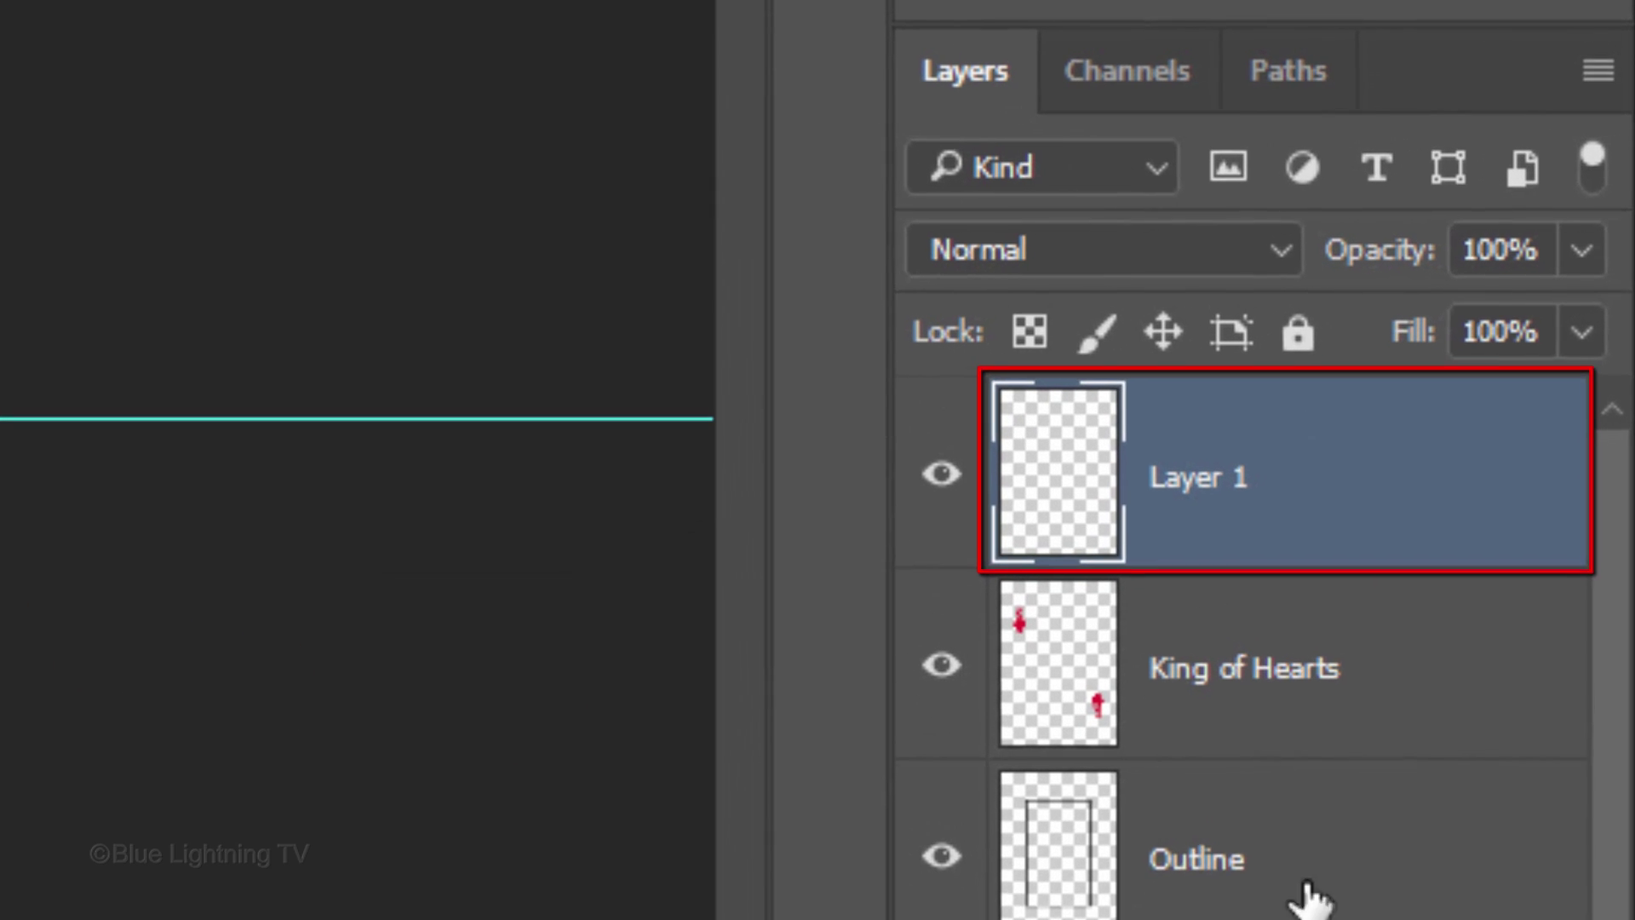
double_click(1175, 473)
type("Inside plate")
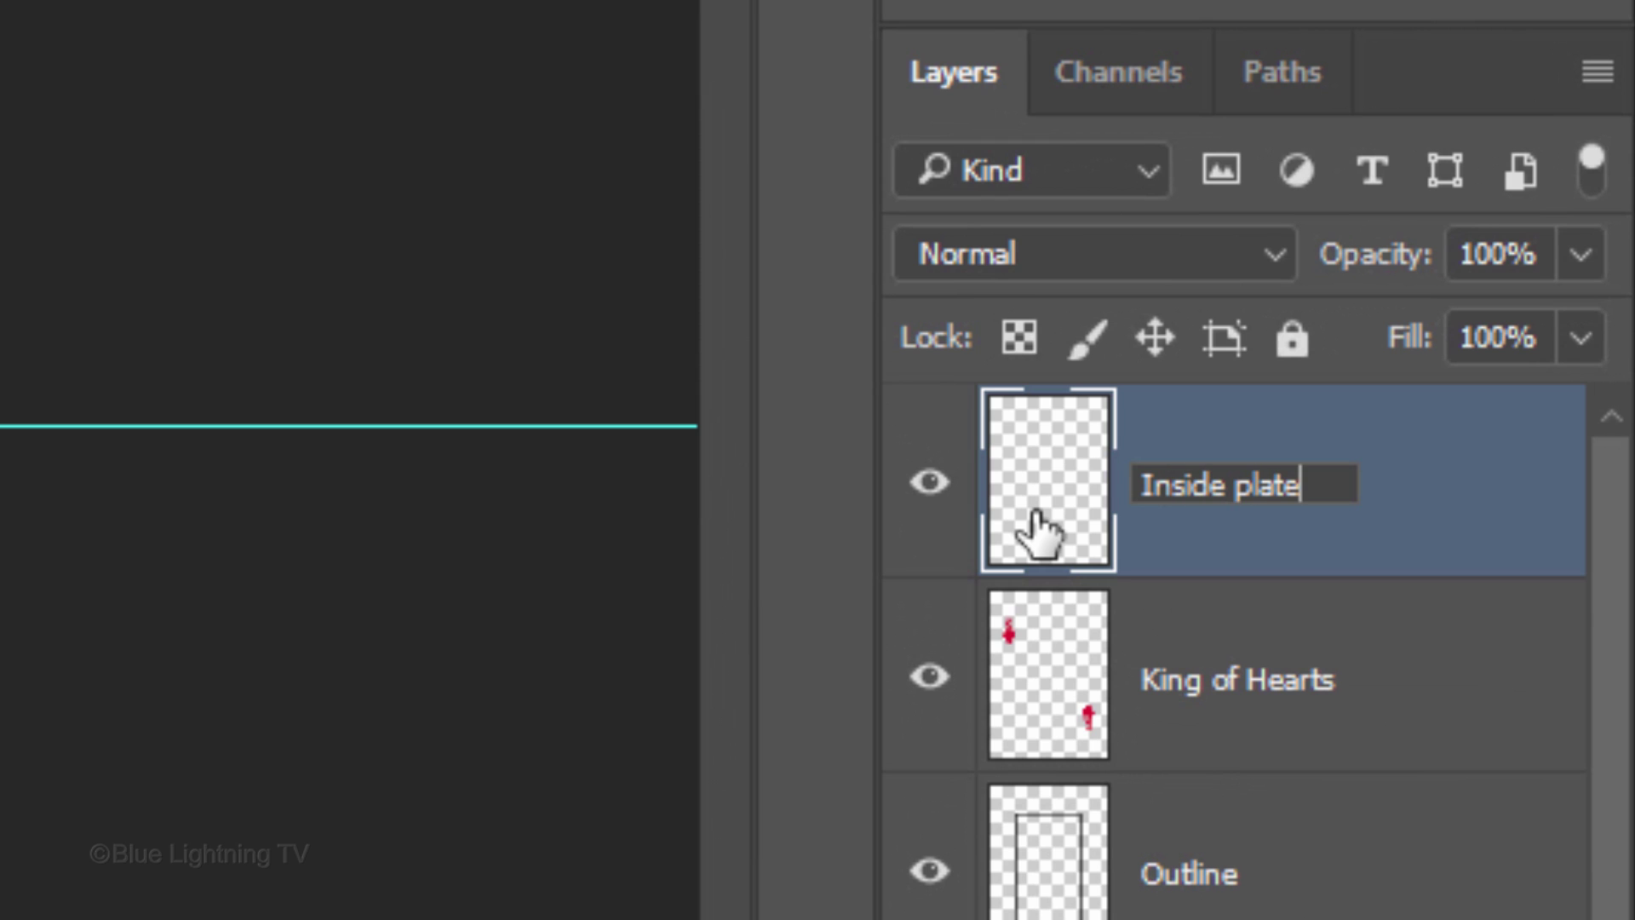
key("Return")
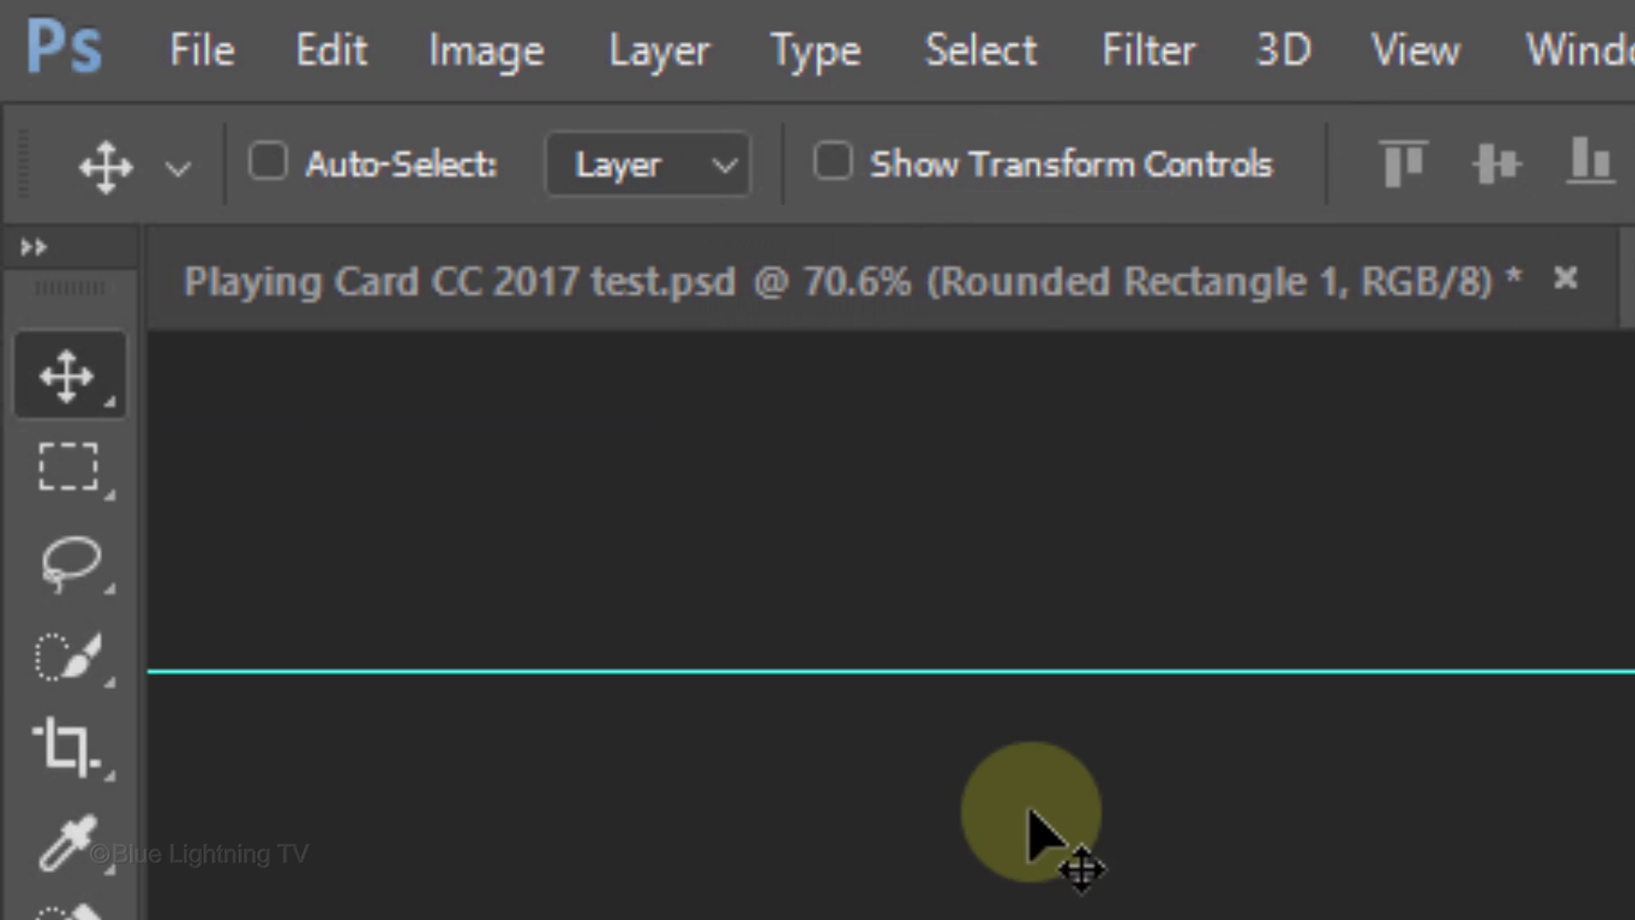
Draw a rectangular selection between the card's guides and scale it to 60% width, 75% height
left_click(127, 467)
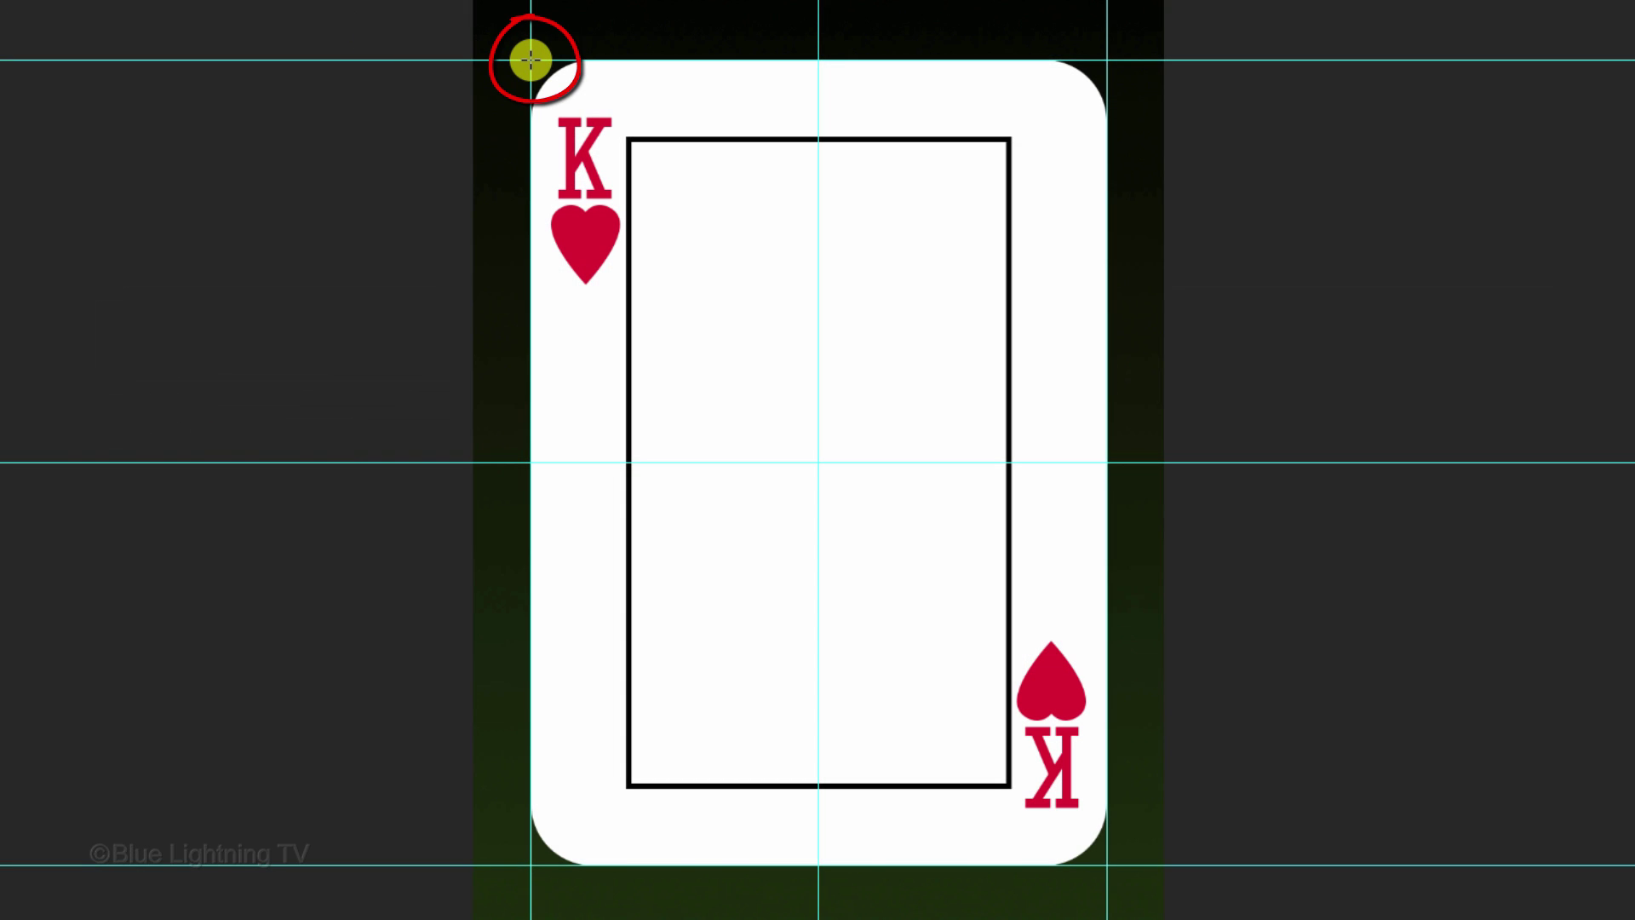
left_click_drag(530, 60, 1102, 864)
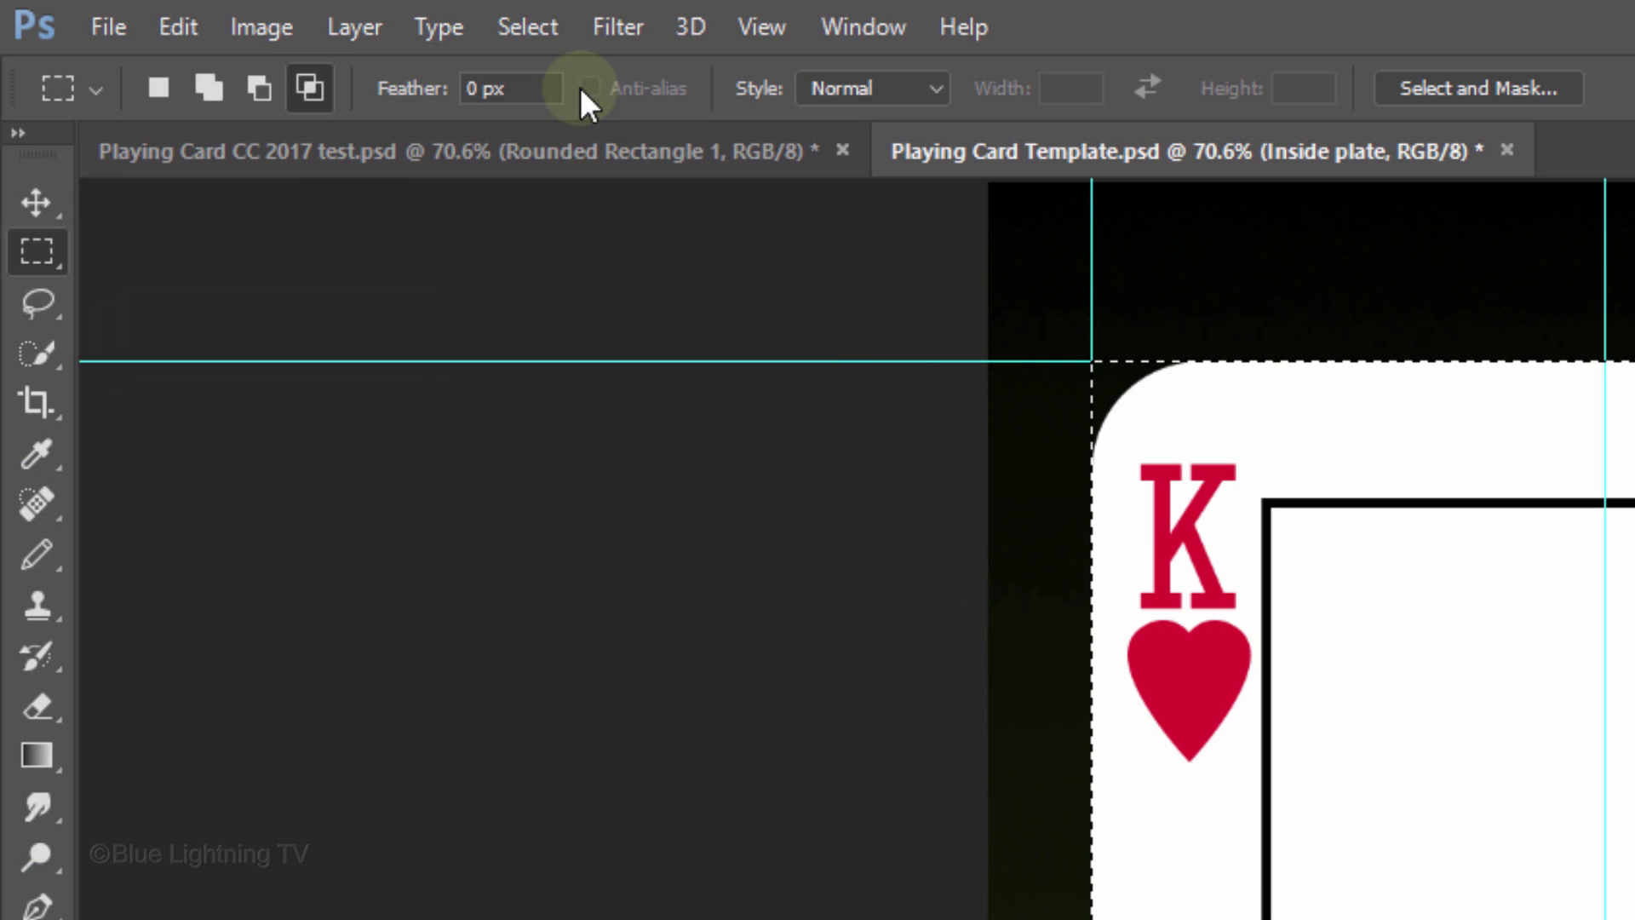
left_click(528, 26)
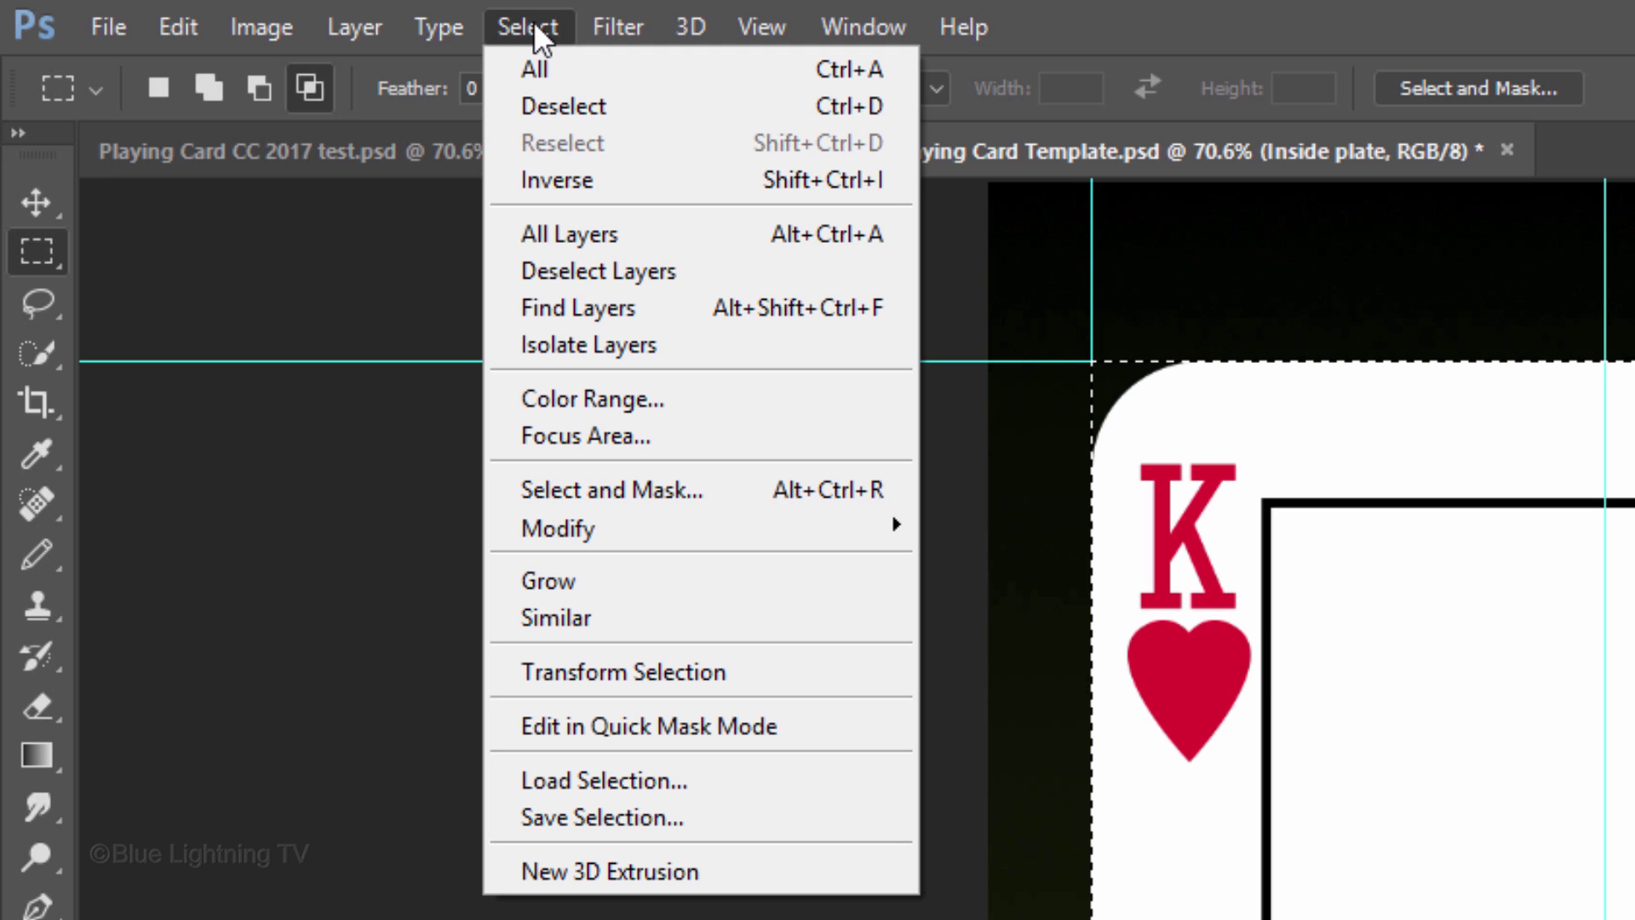
left_click(602, 671)
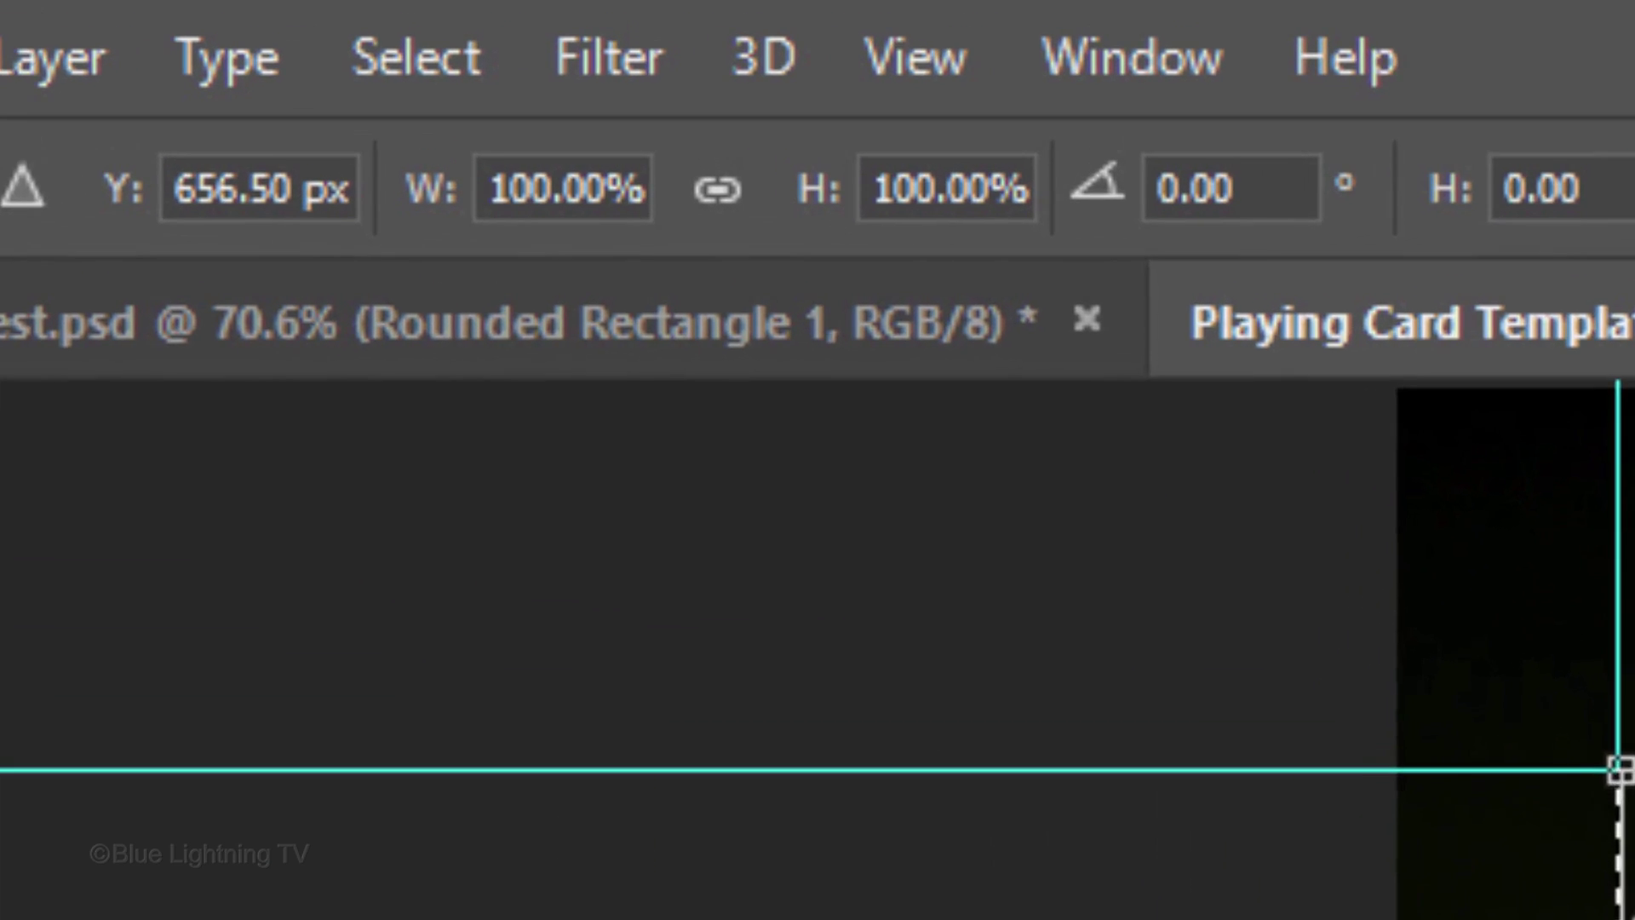
left_click(551, 180)
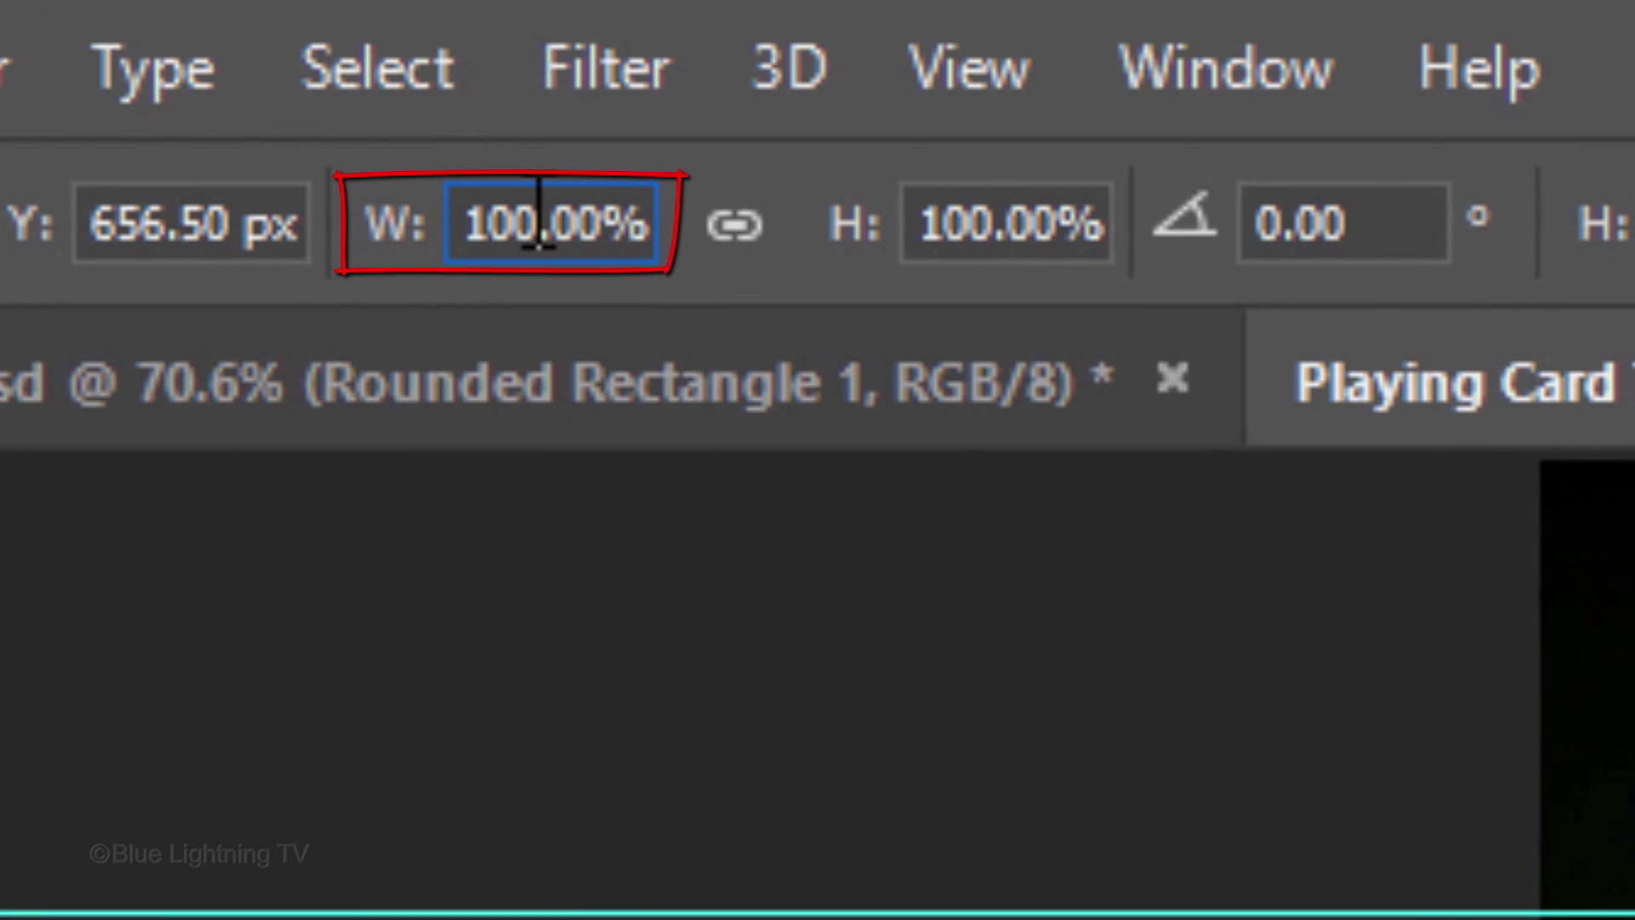
double_click(538, 223)
type("60")
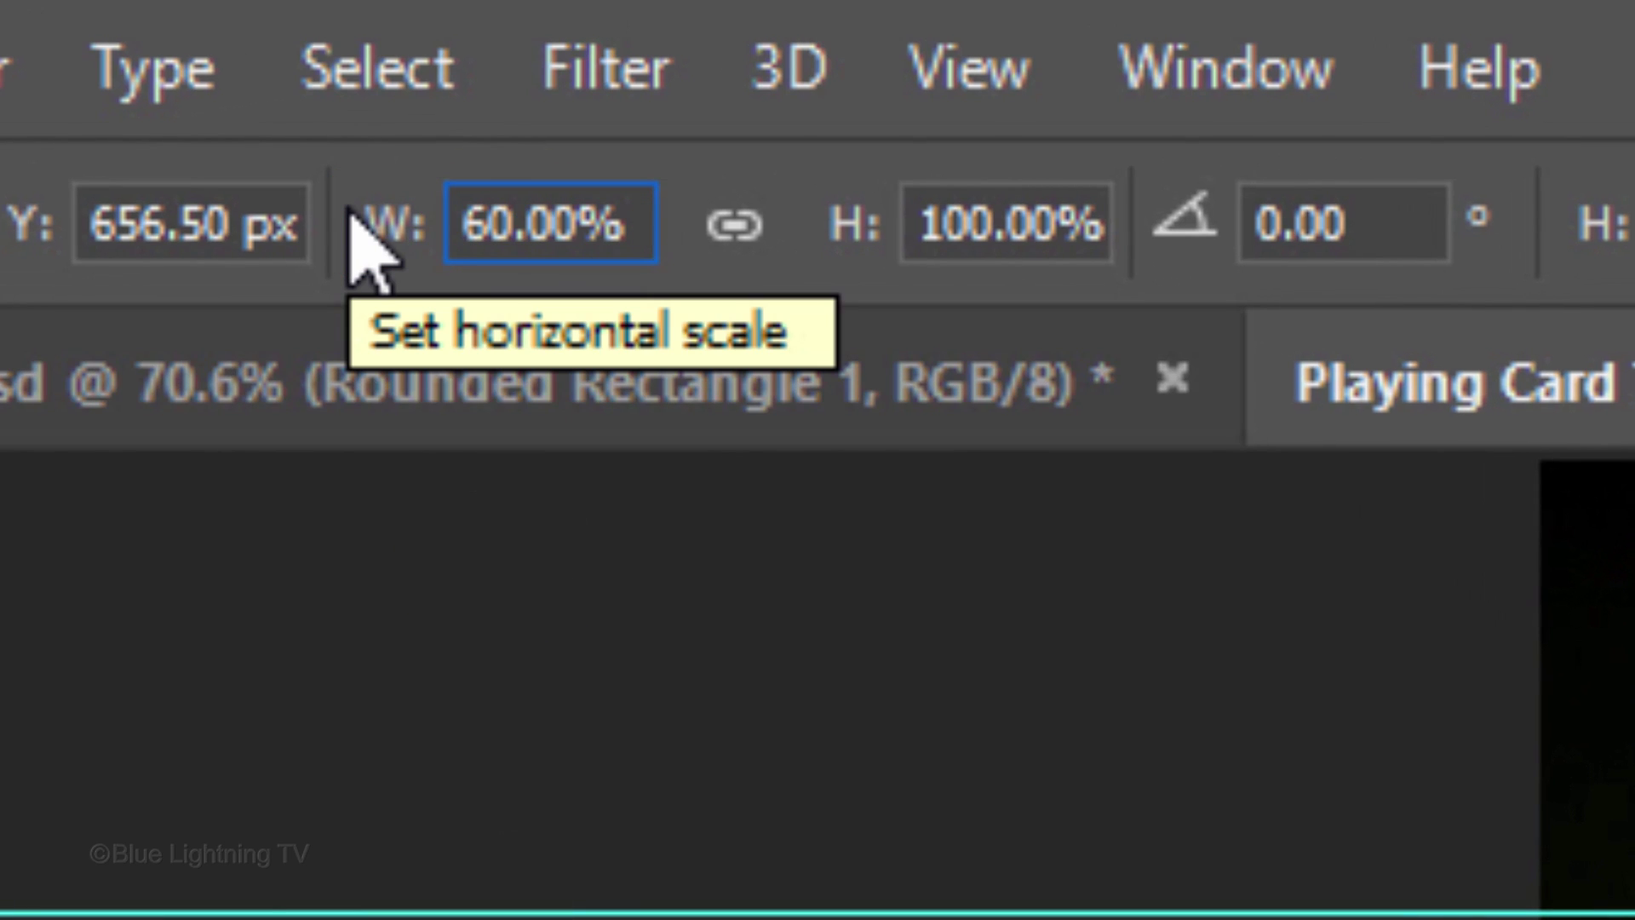
double_click(1004, 224)
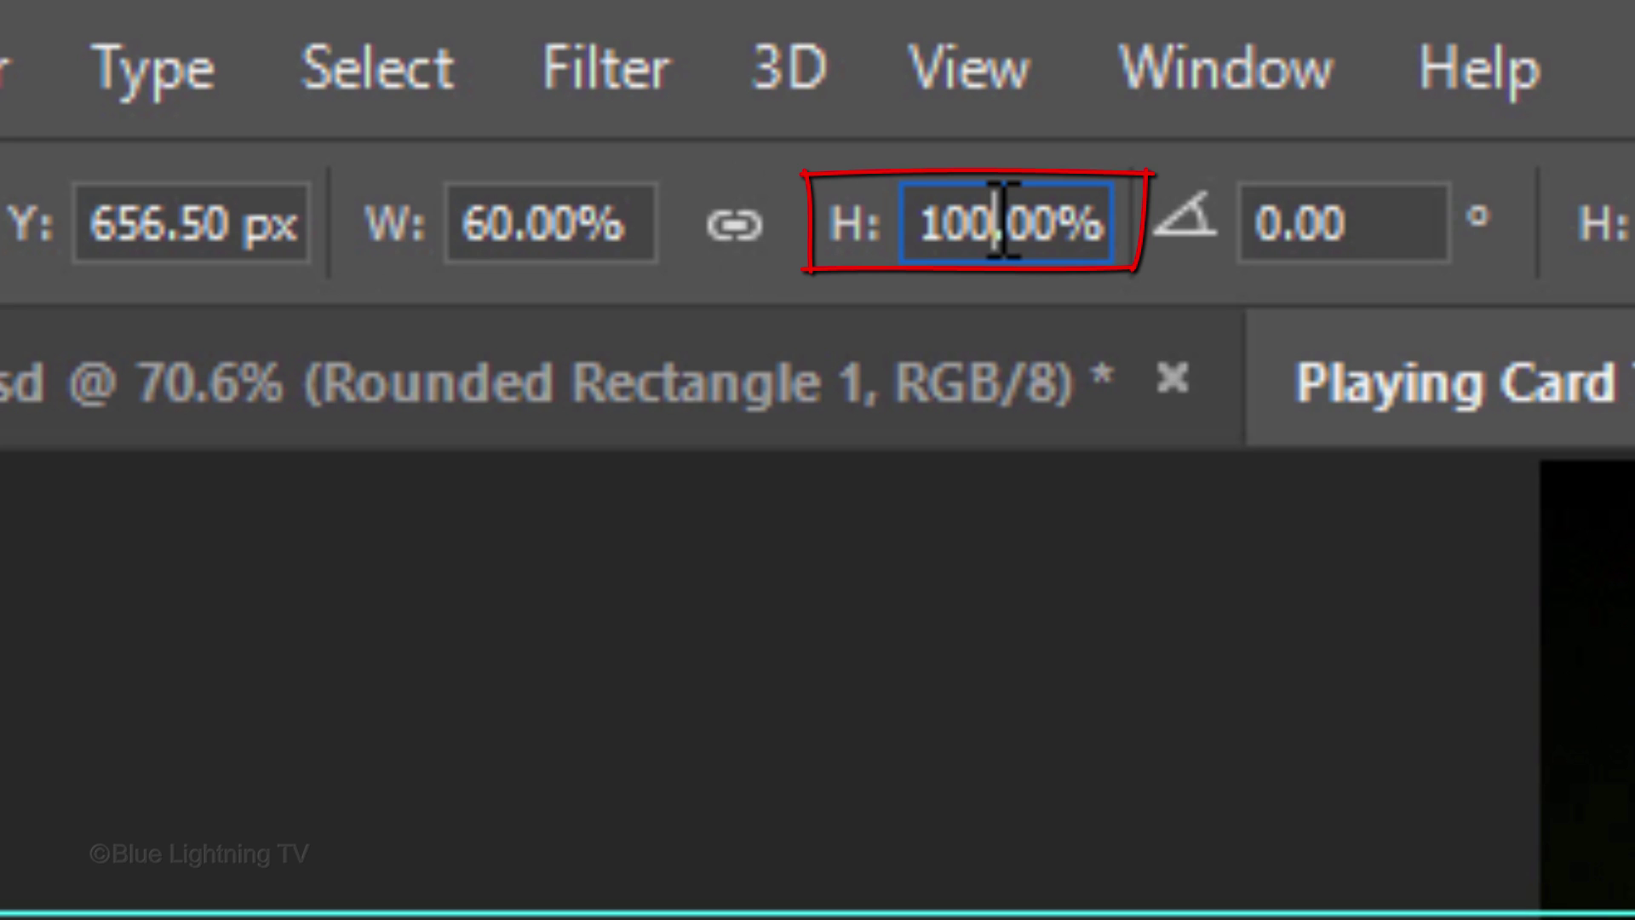
type("75")
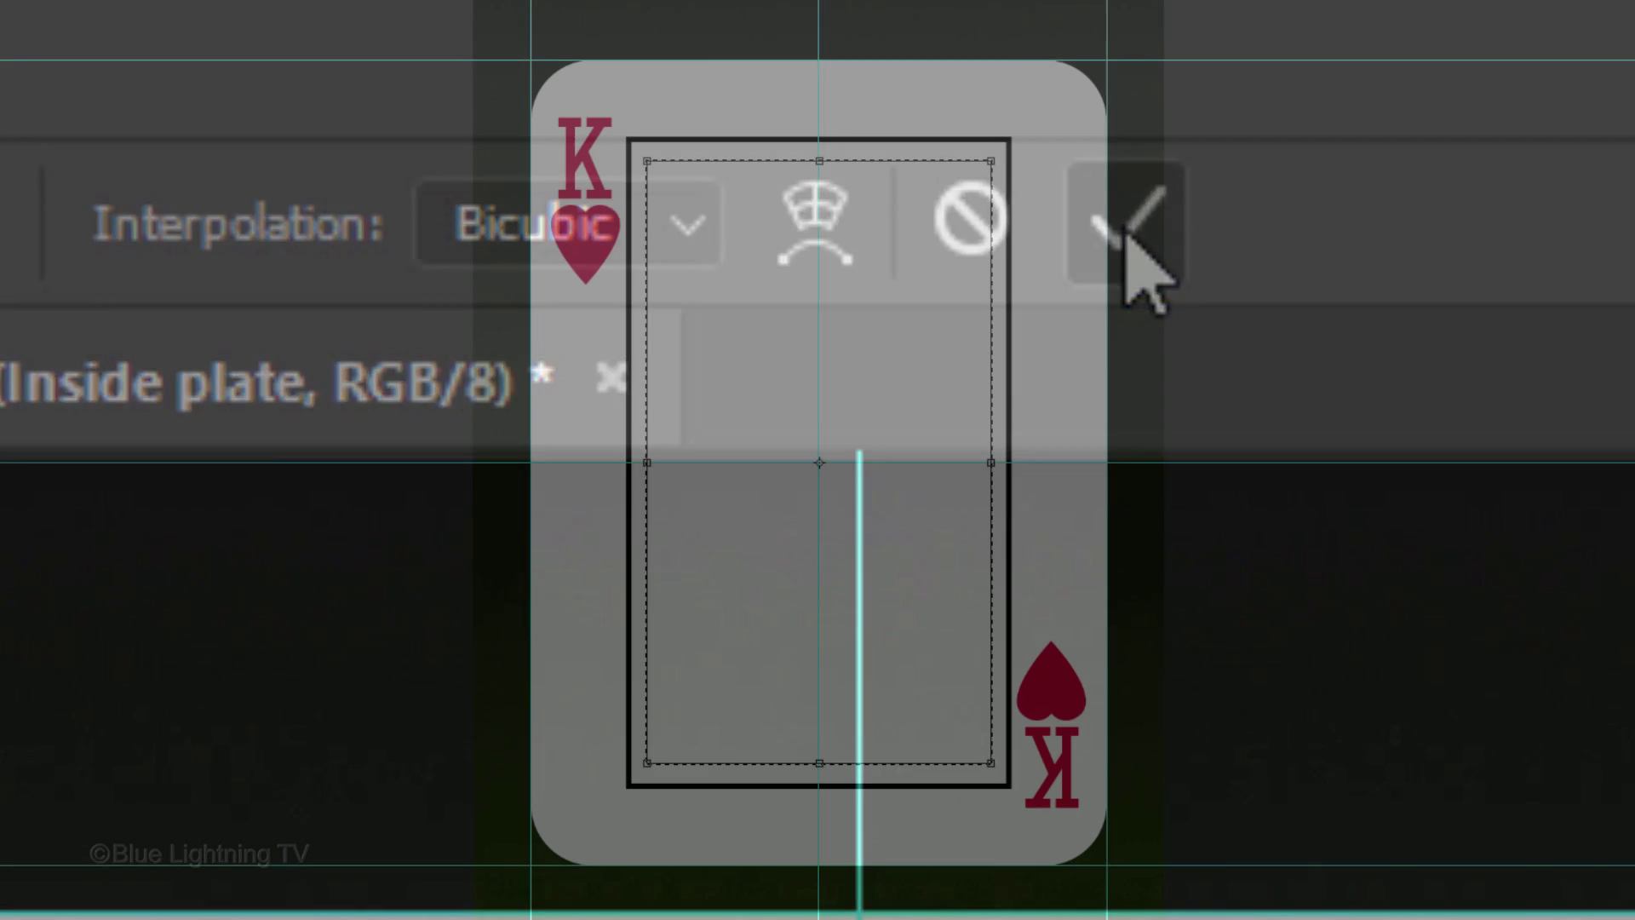
Commit the resized selection, fill it with black on the Inside plate layer, then deselect
left_click(1132, 247)
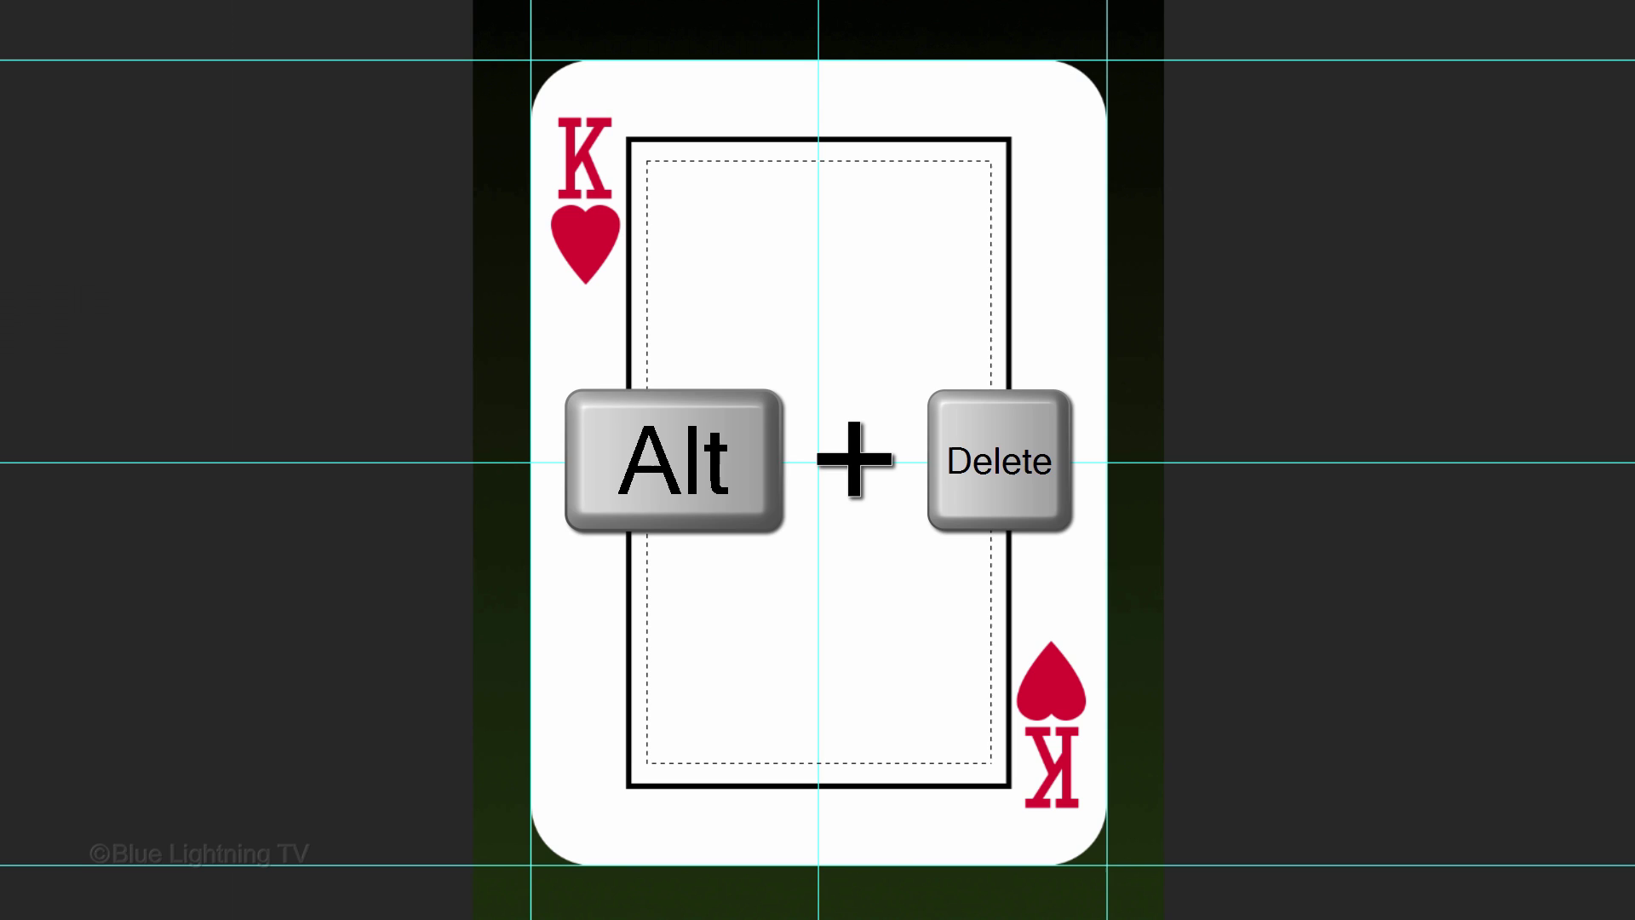
key("alt+Delete")
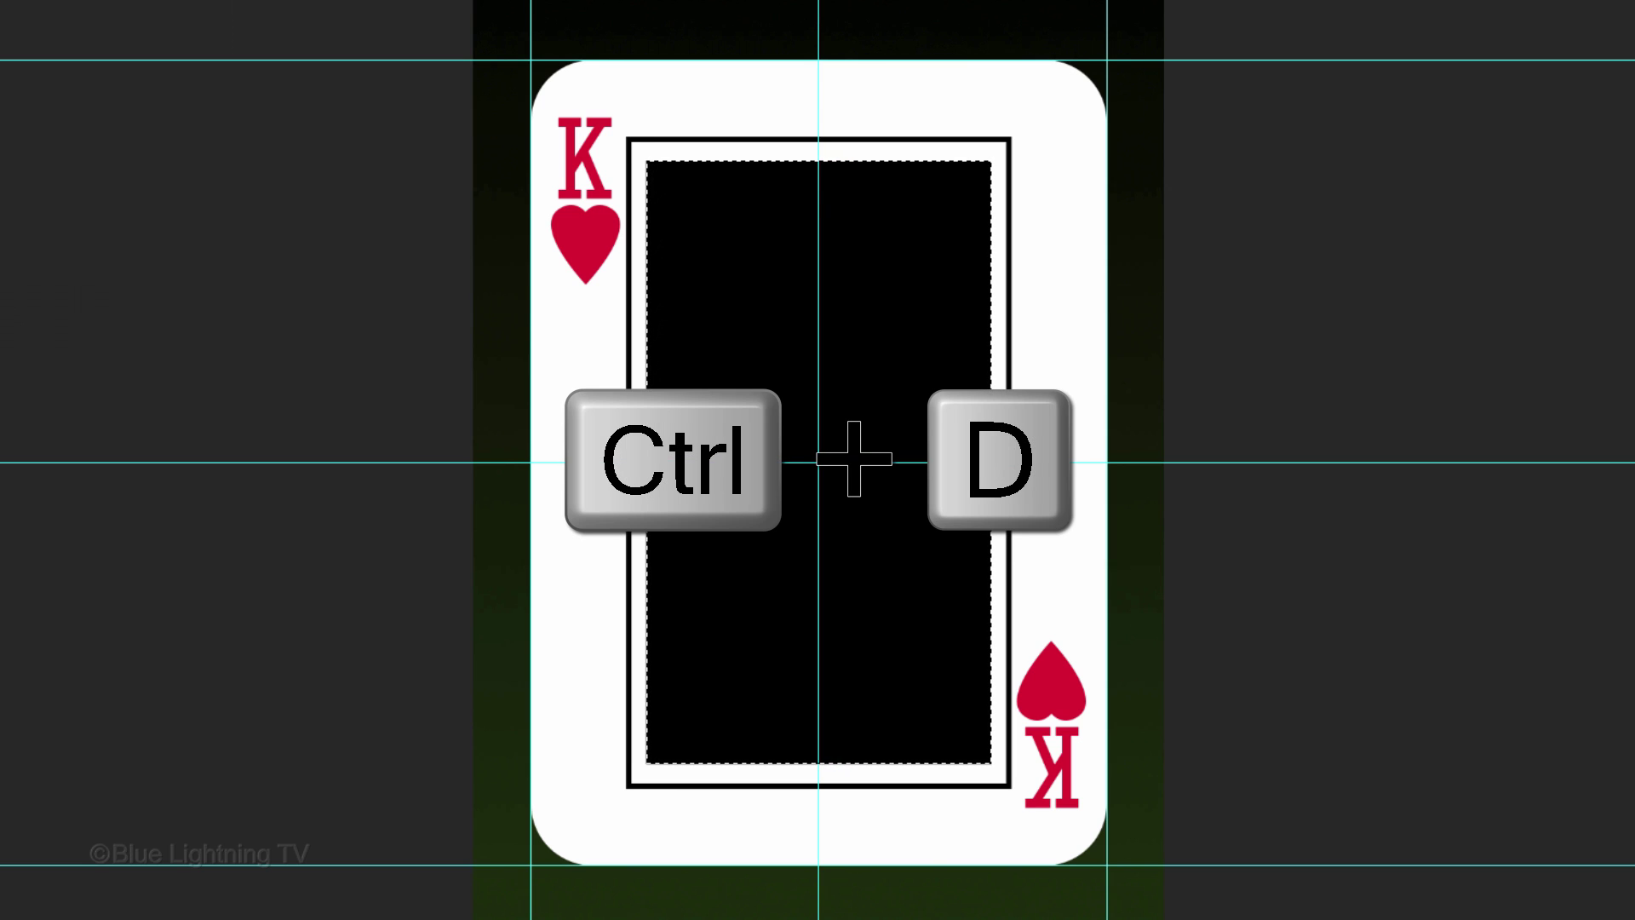
key("ctrl+d")
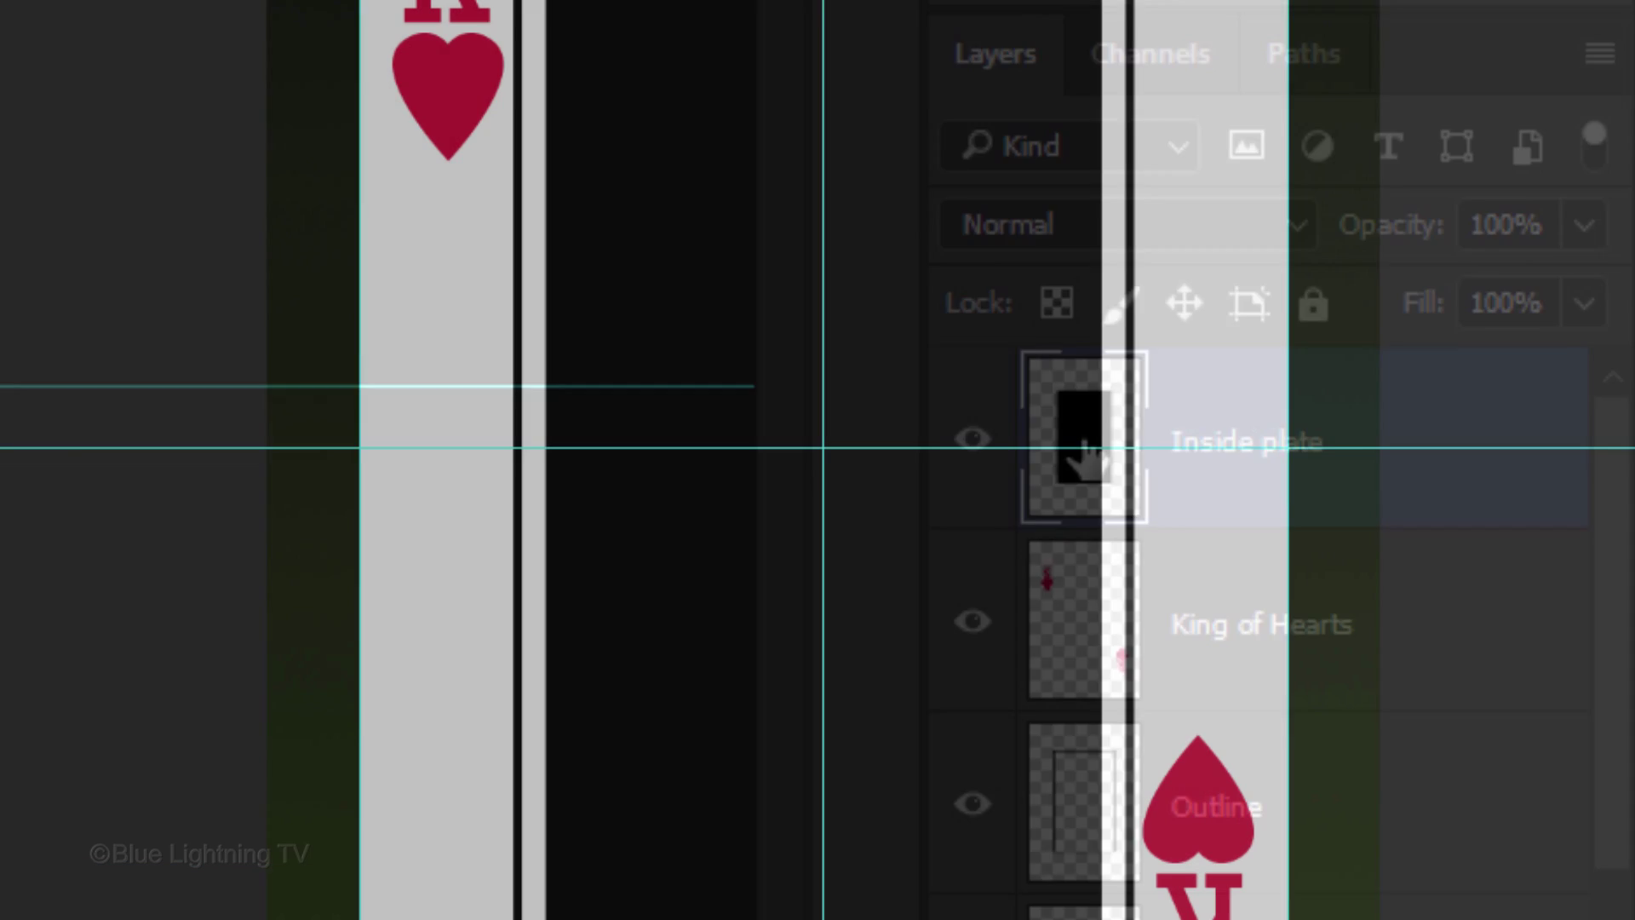
Give the Inside plate layer a Color Overlay effect using blue 005AFF
double_click(1086, 456)
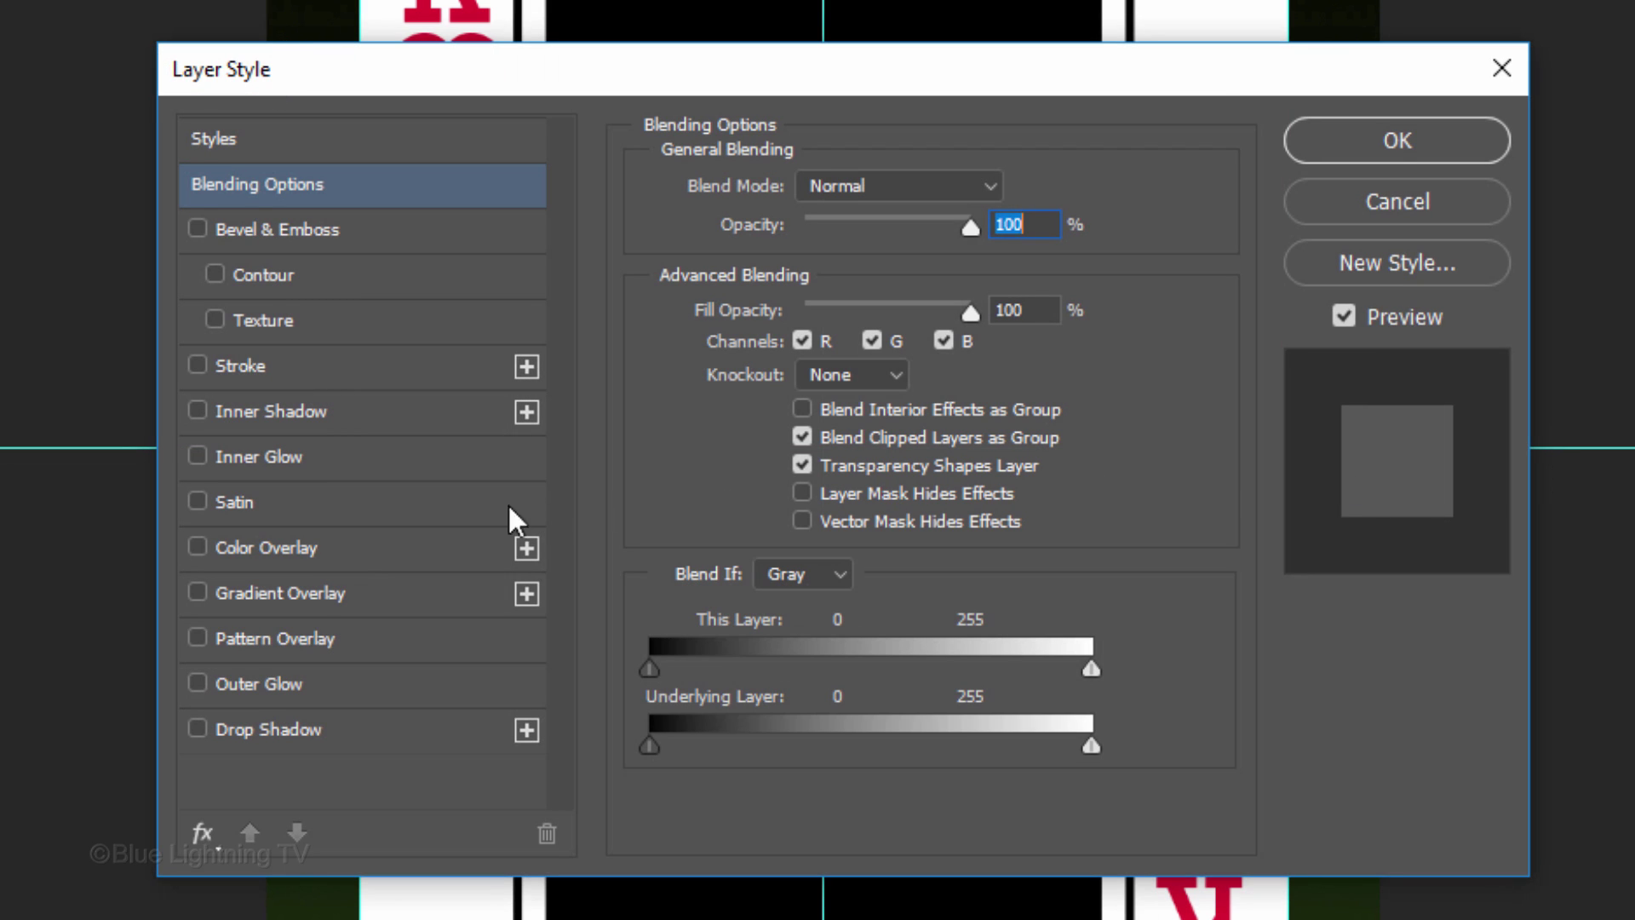
left_click(364, 547)
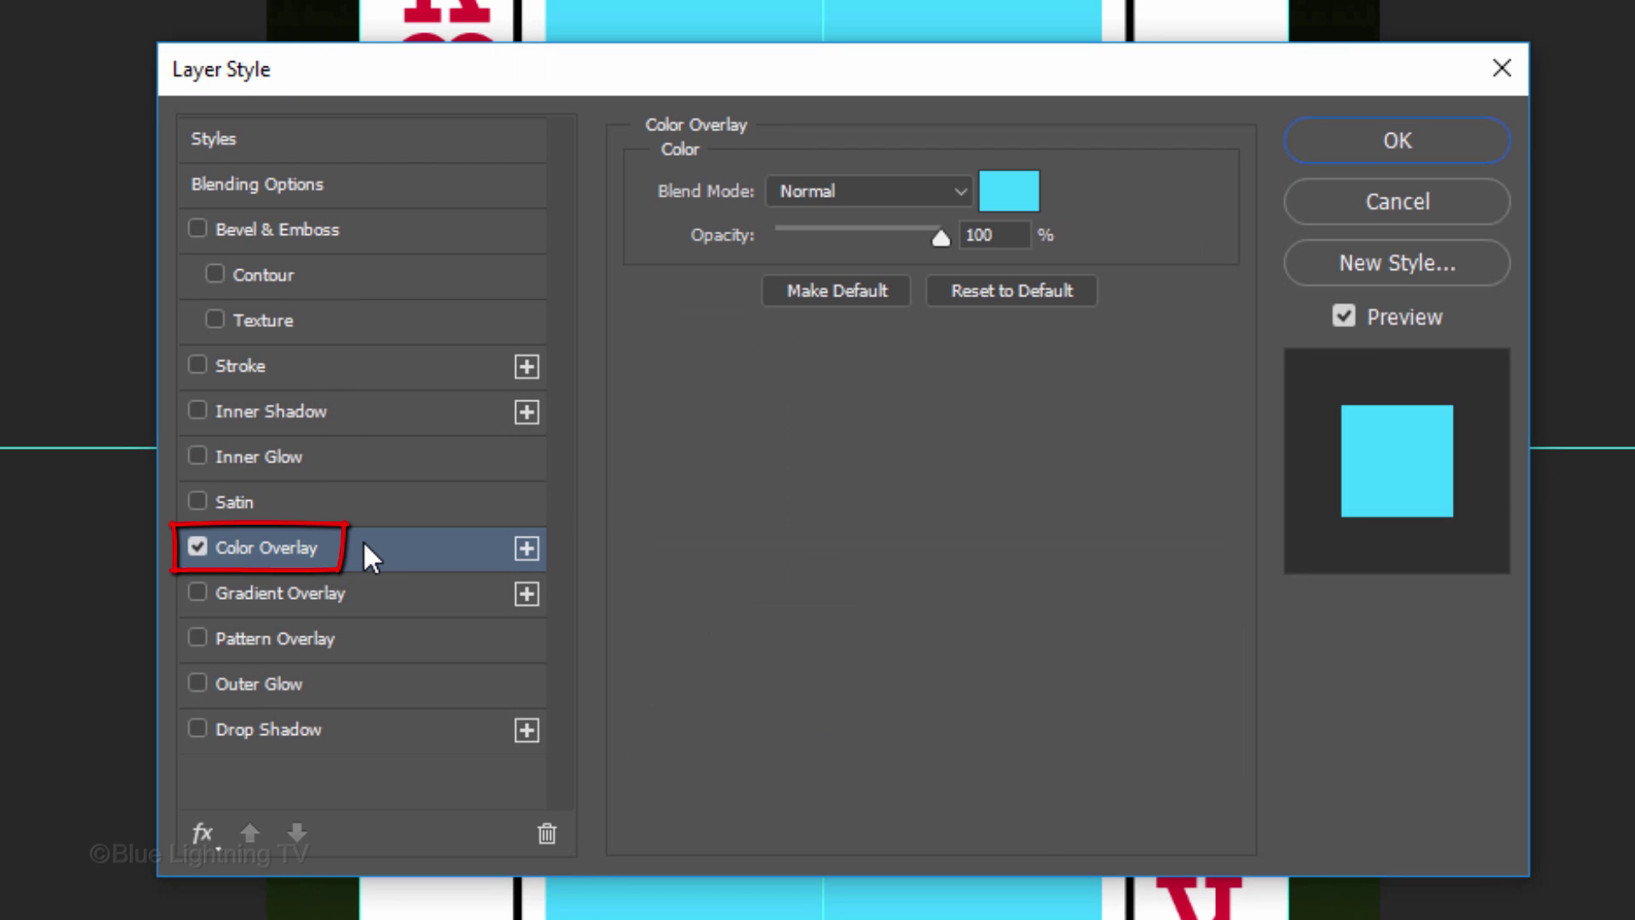
left_click(1002, 189)
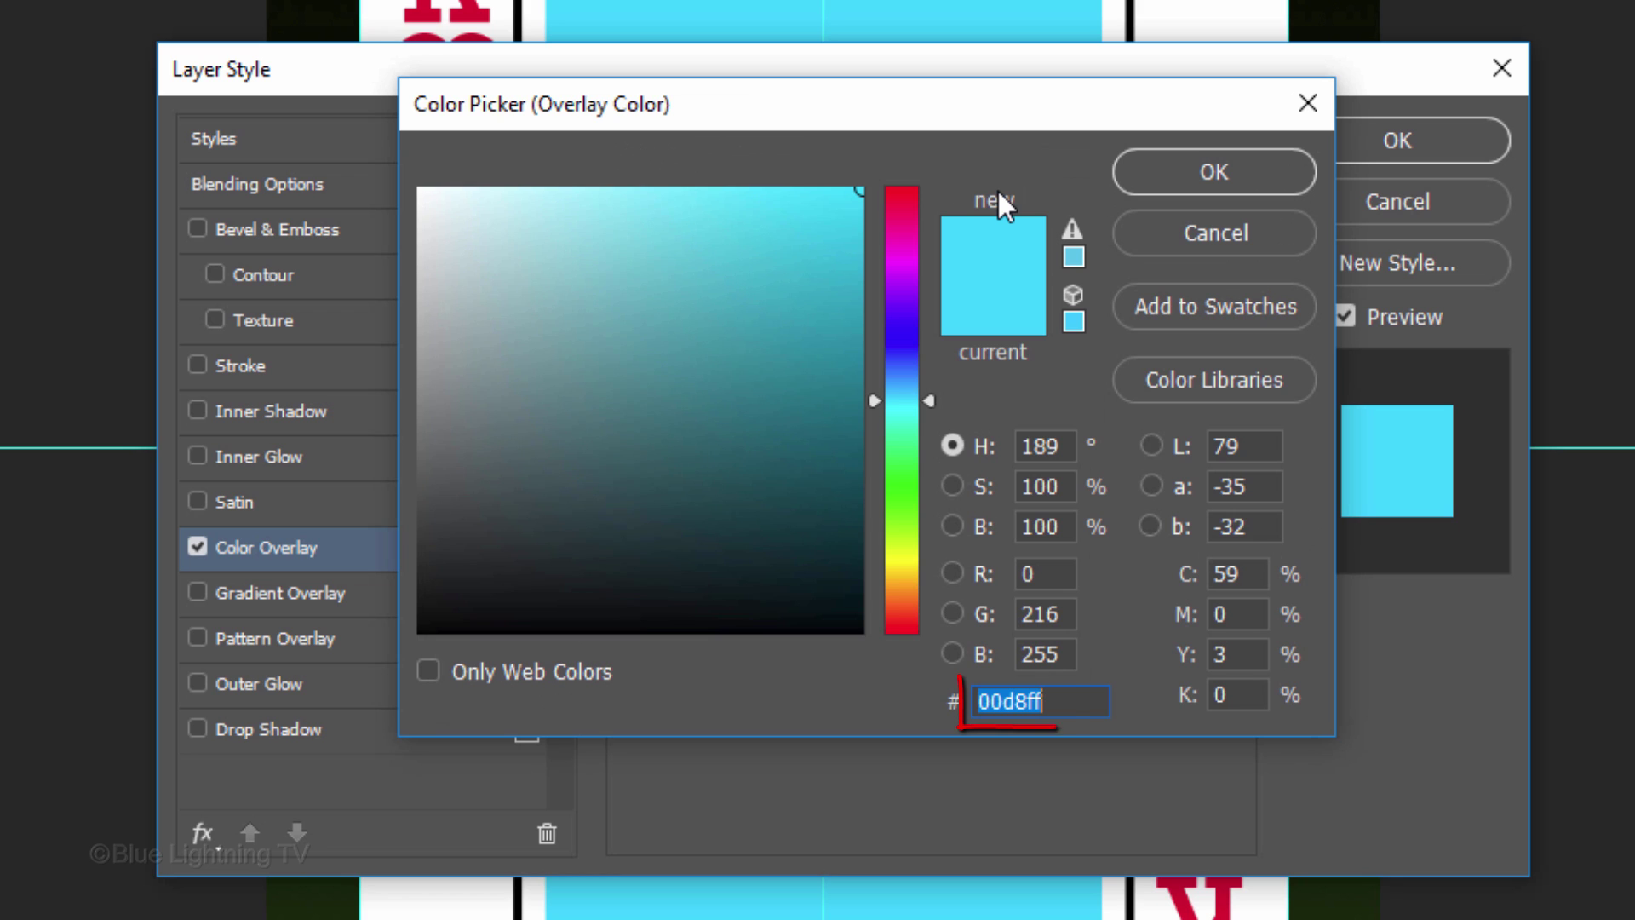
type("005AFF")
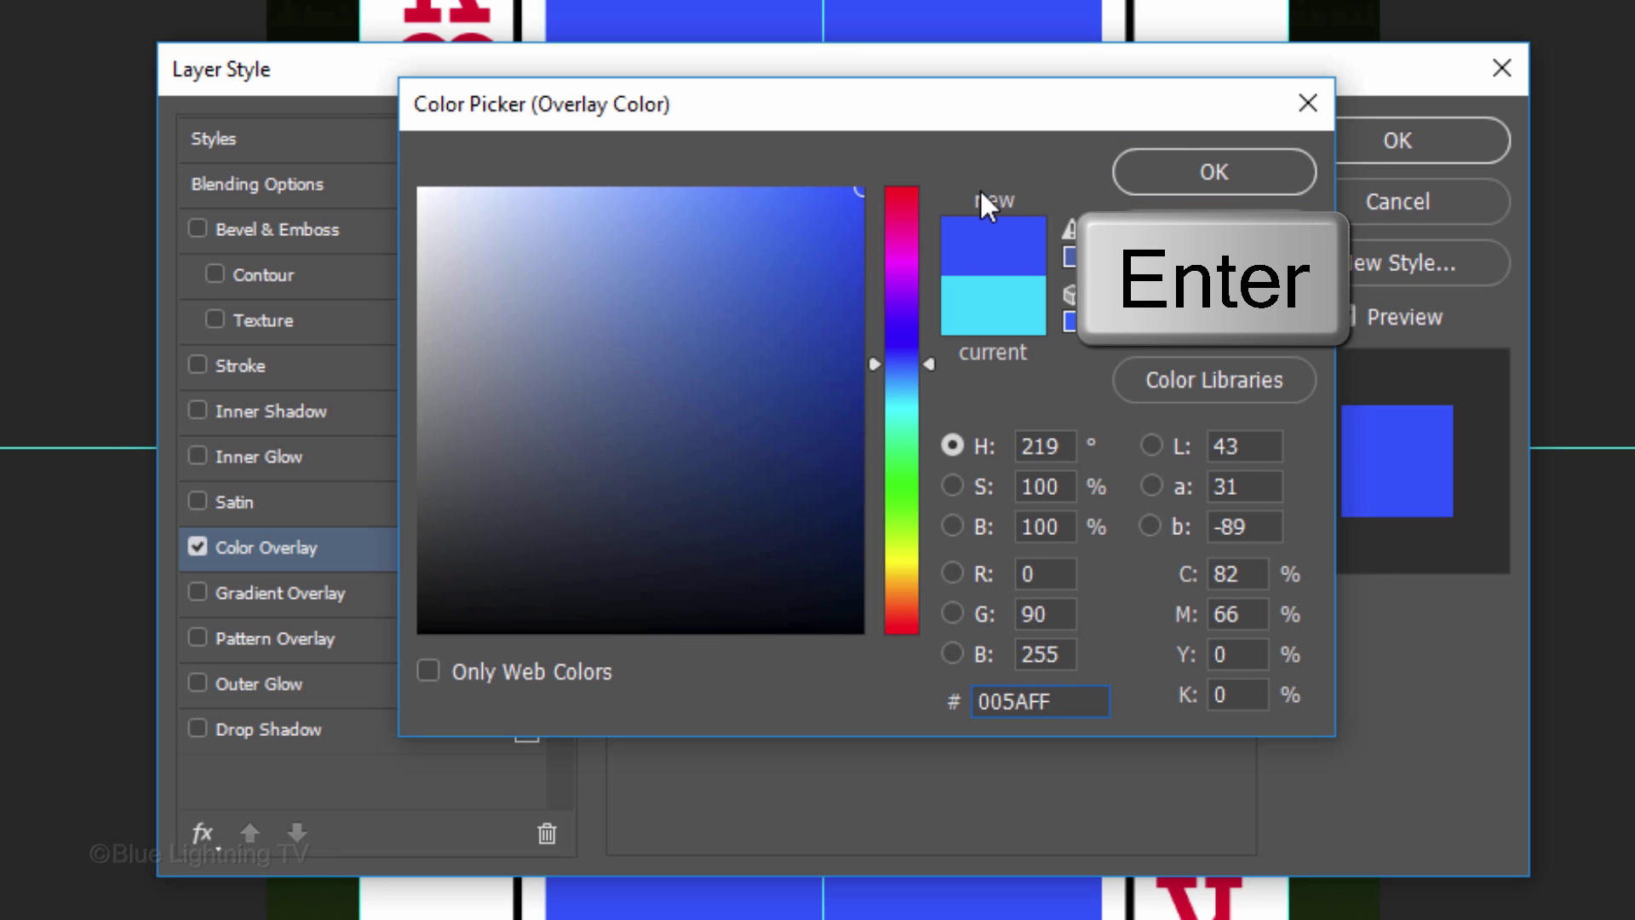
key("Return")
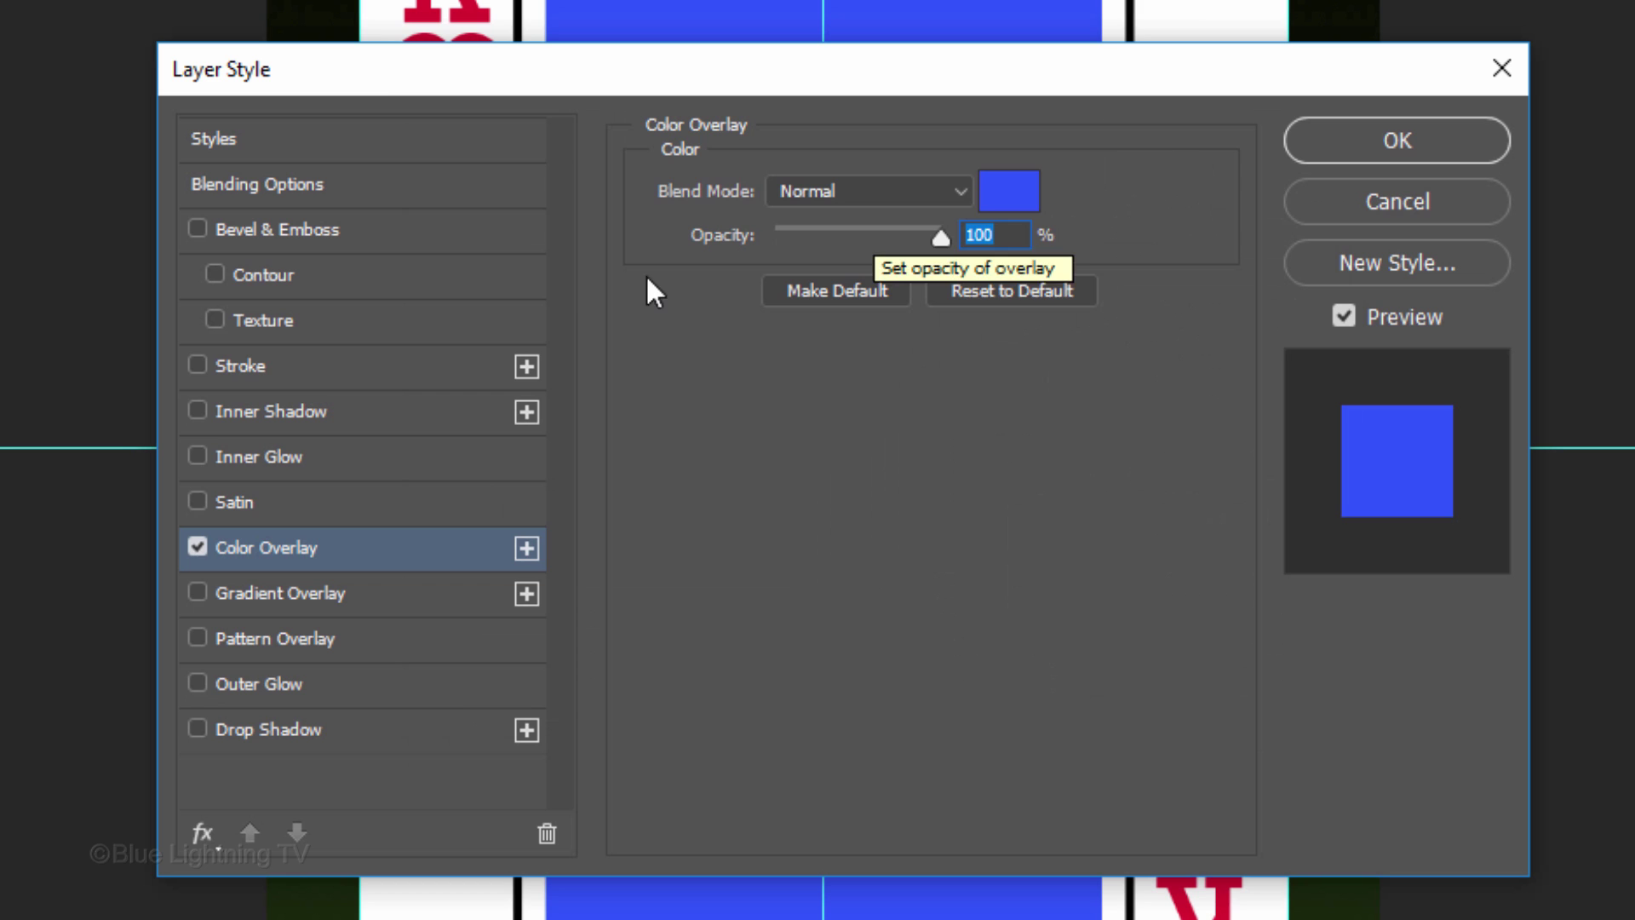
Add a 14 px 9727EB stroke positioned Inside to the plate and apply the layer style
left_click(383, 369)
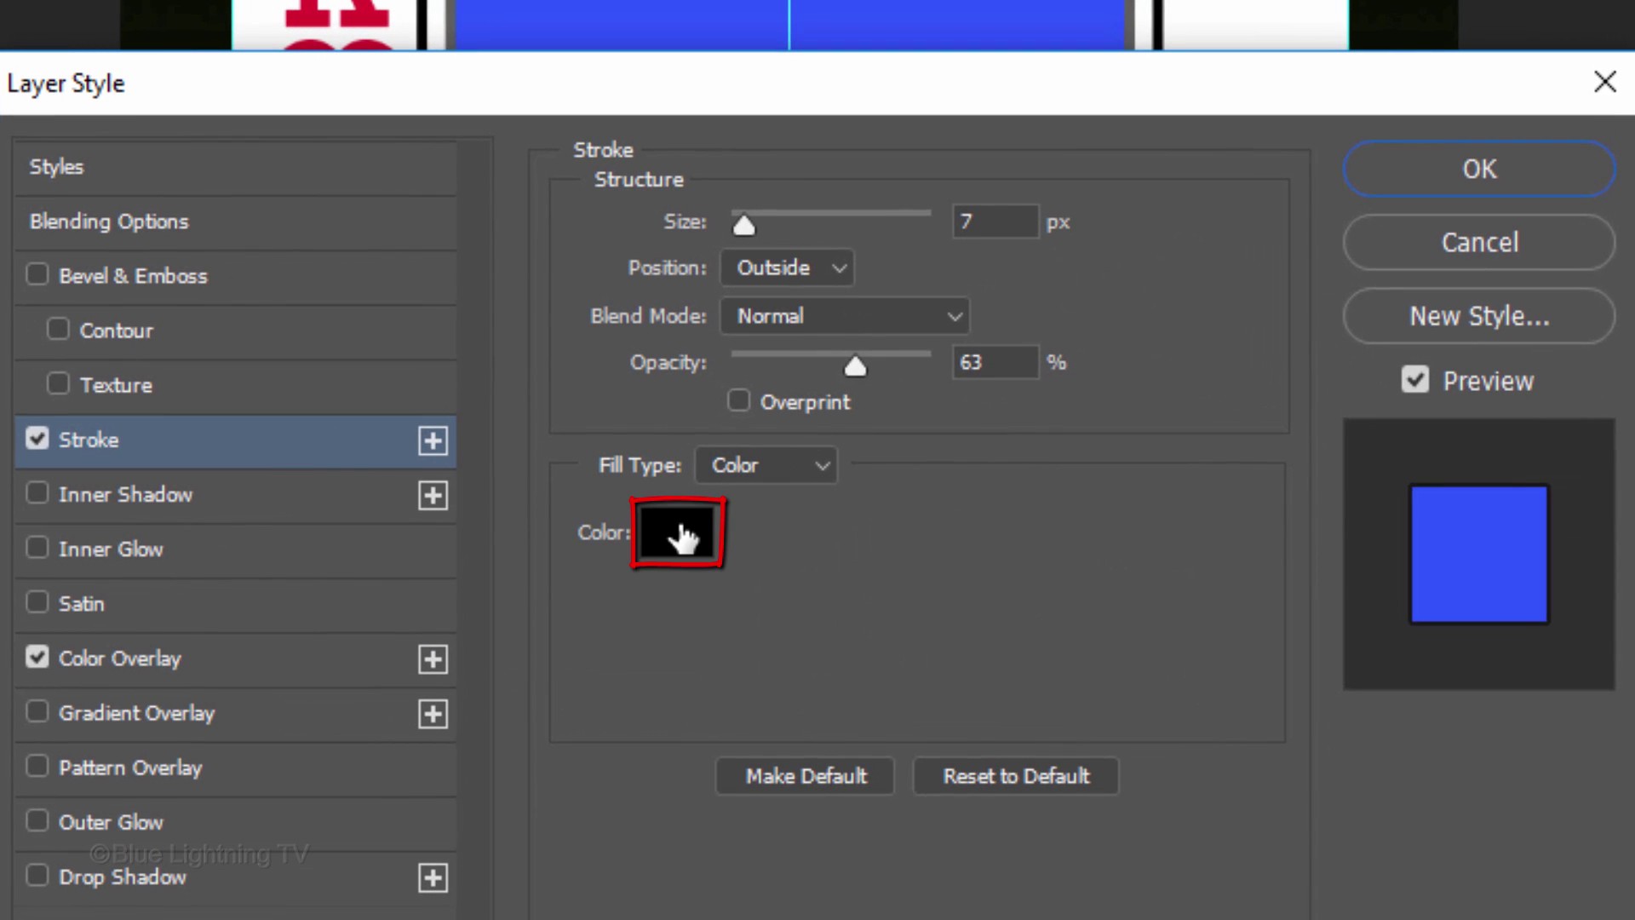
left_click(681, 537)
type("972")
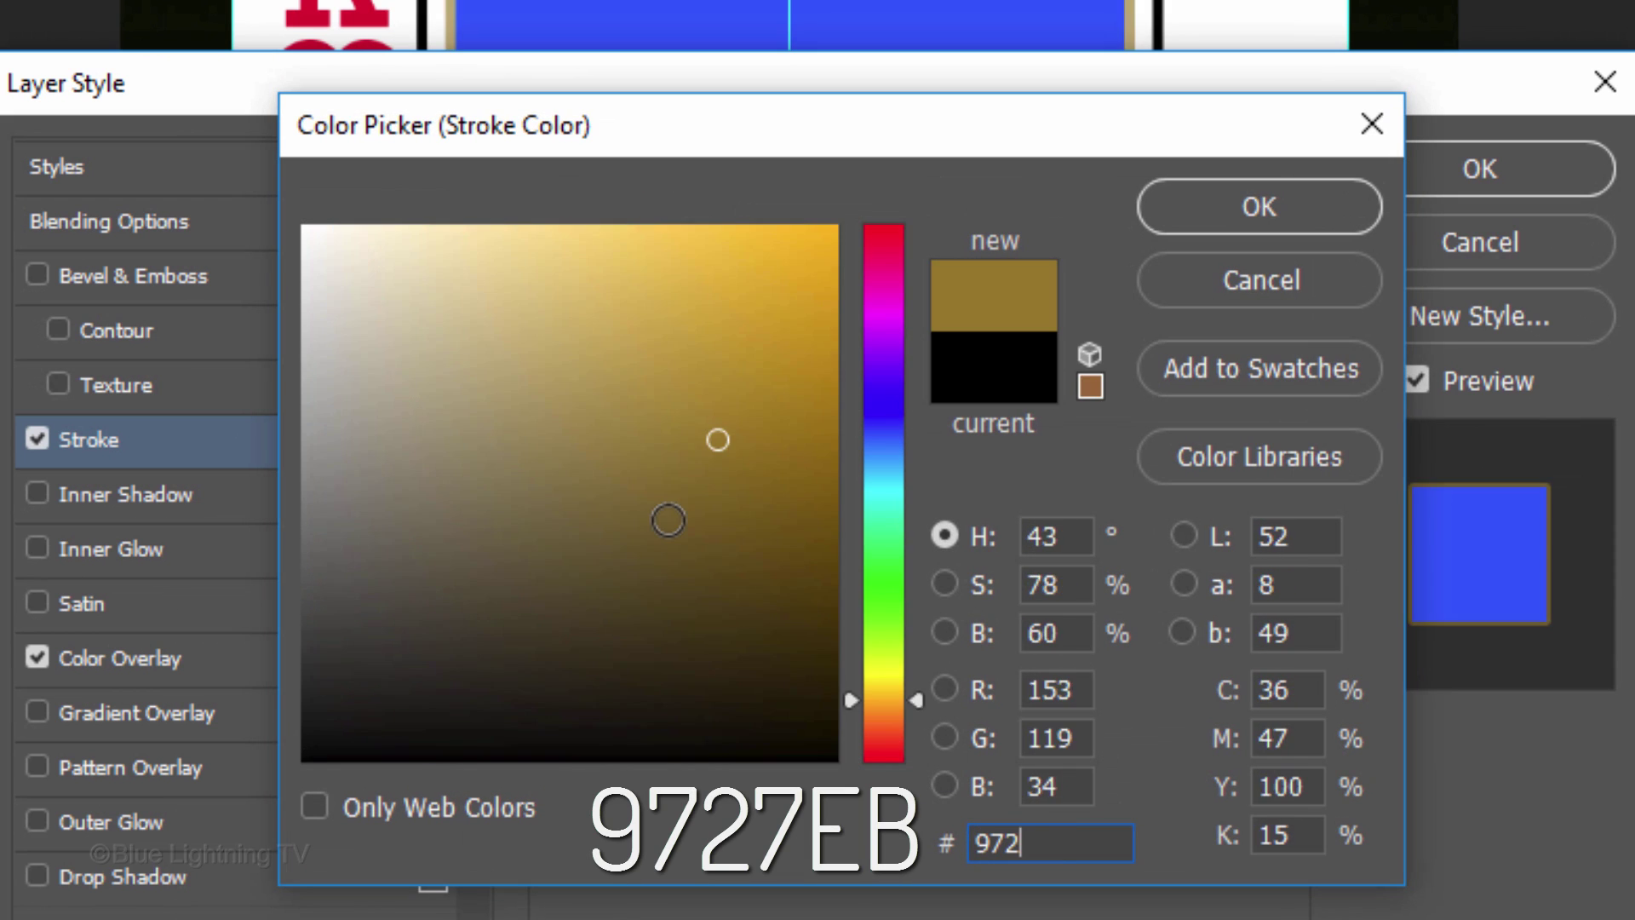
type("7EB")
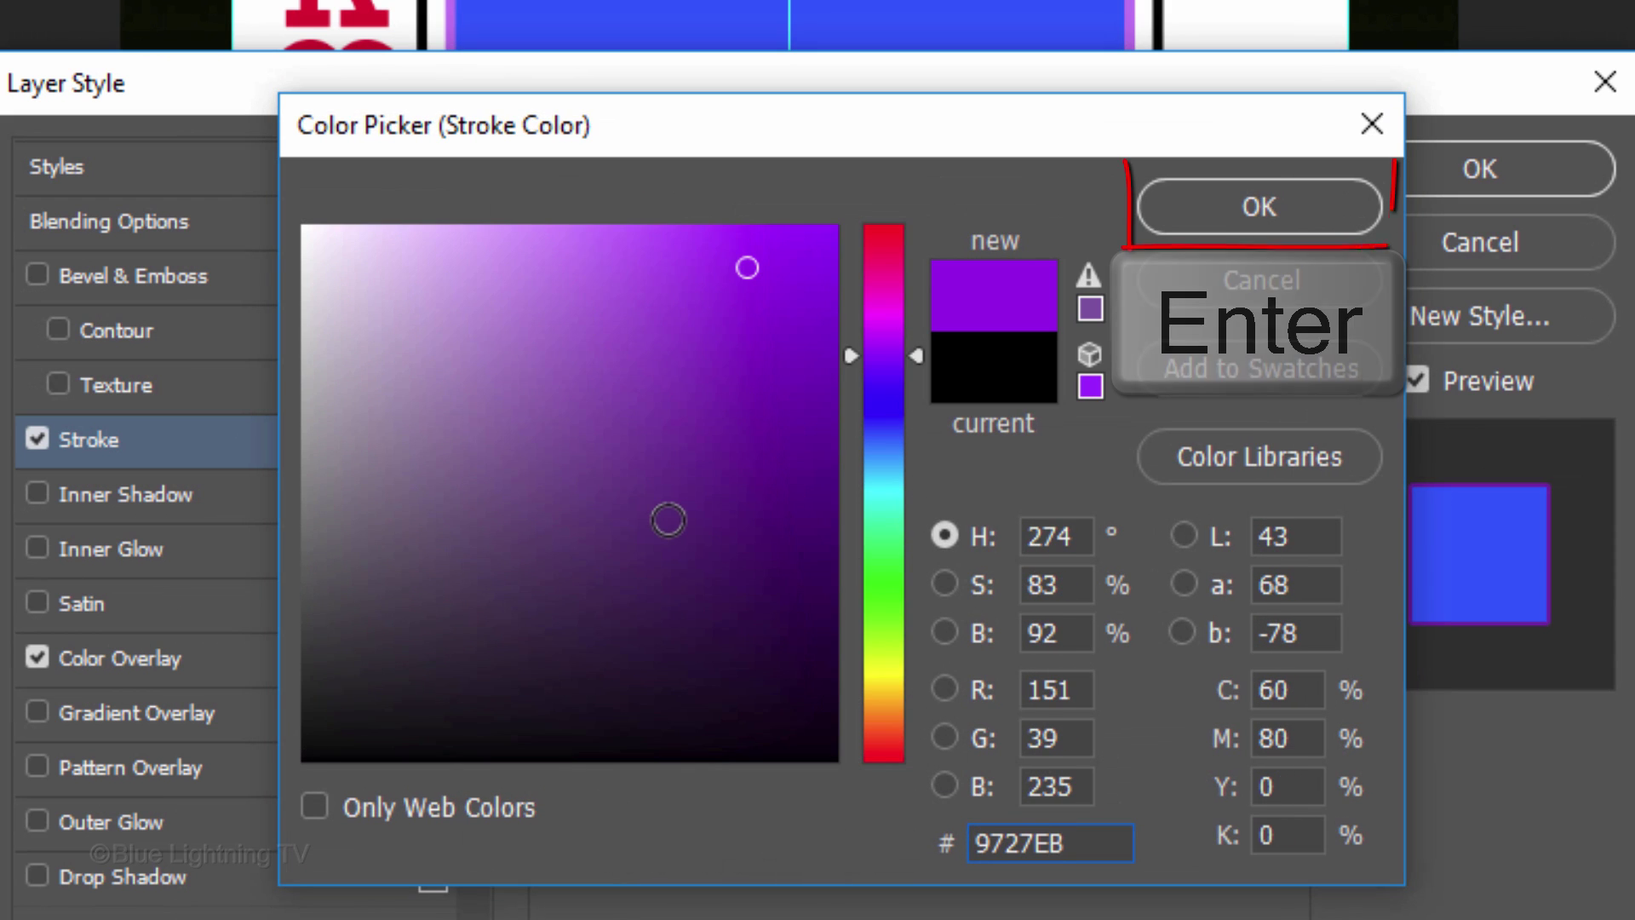
key("Return")
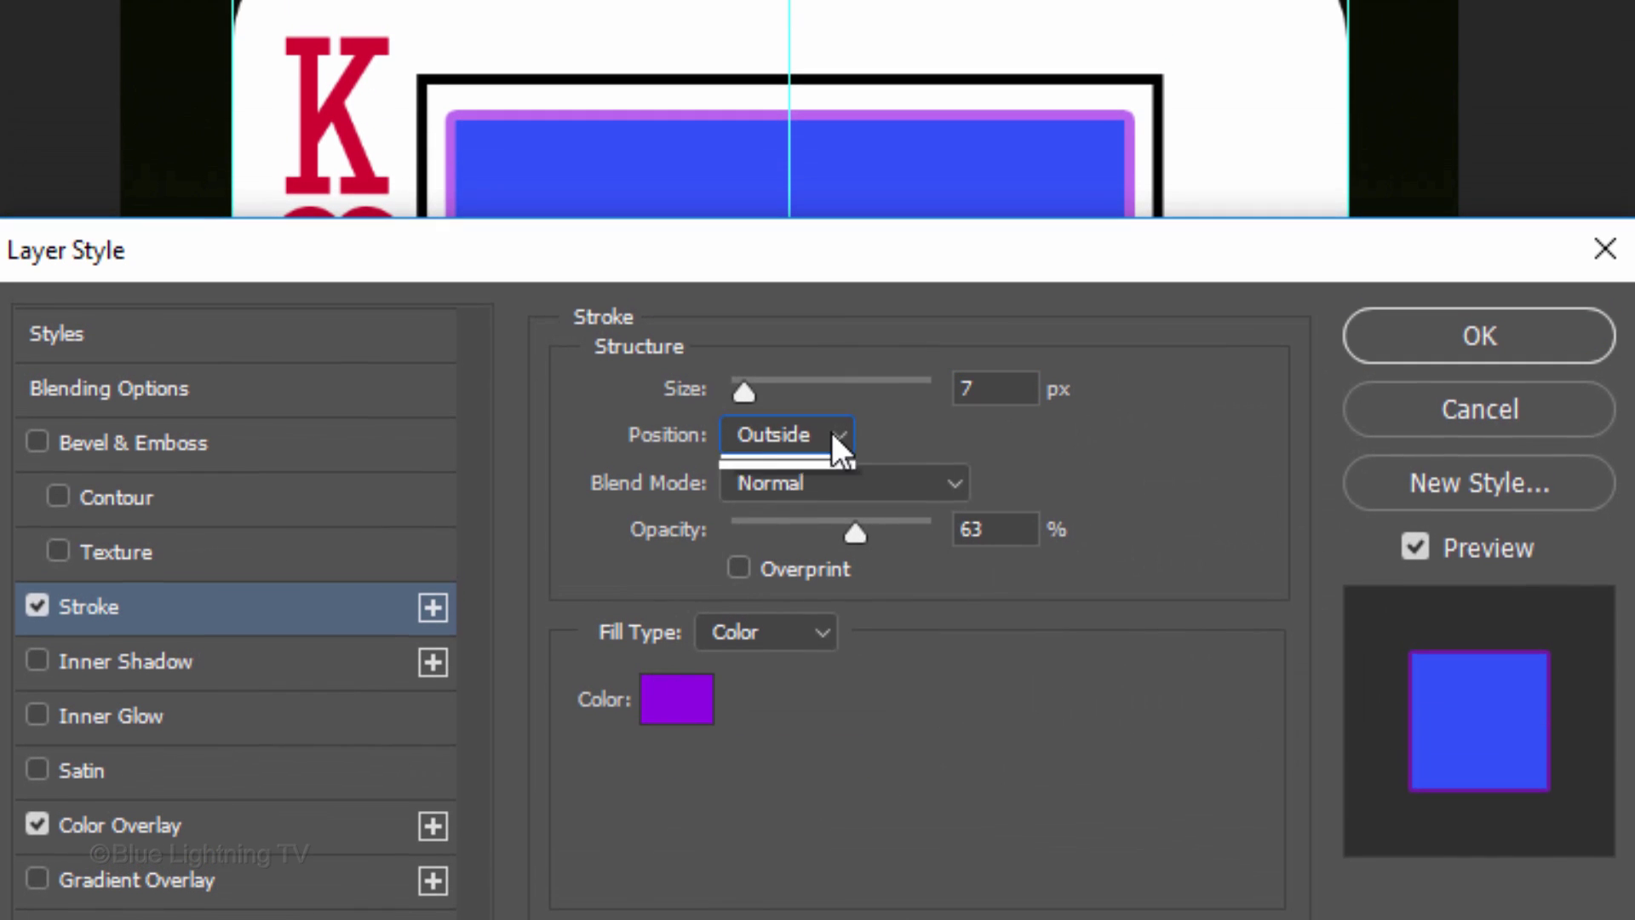
left_click(826, 421)
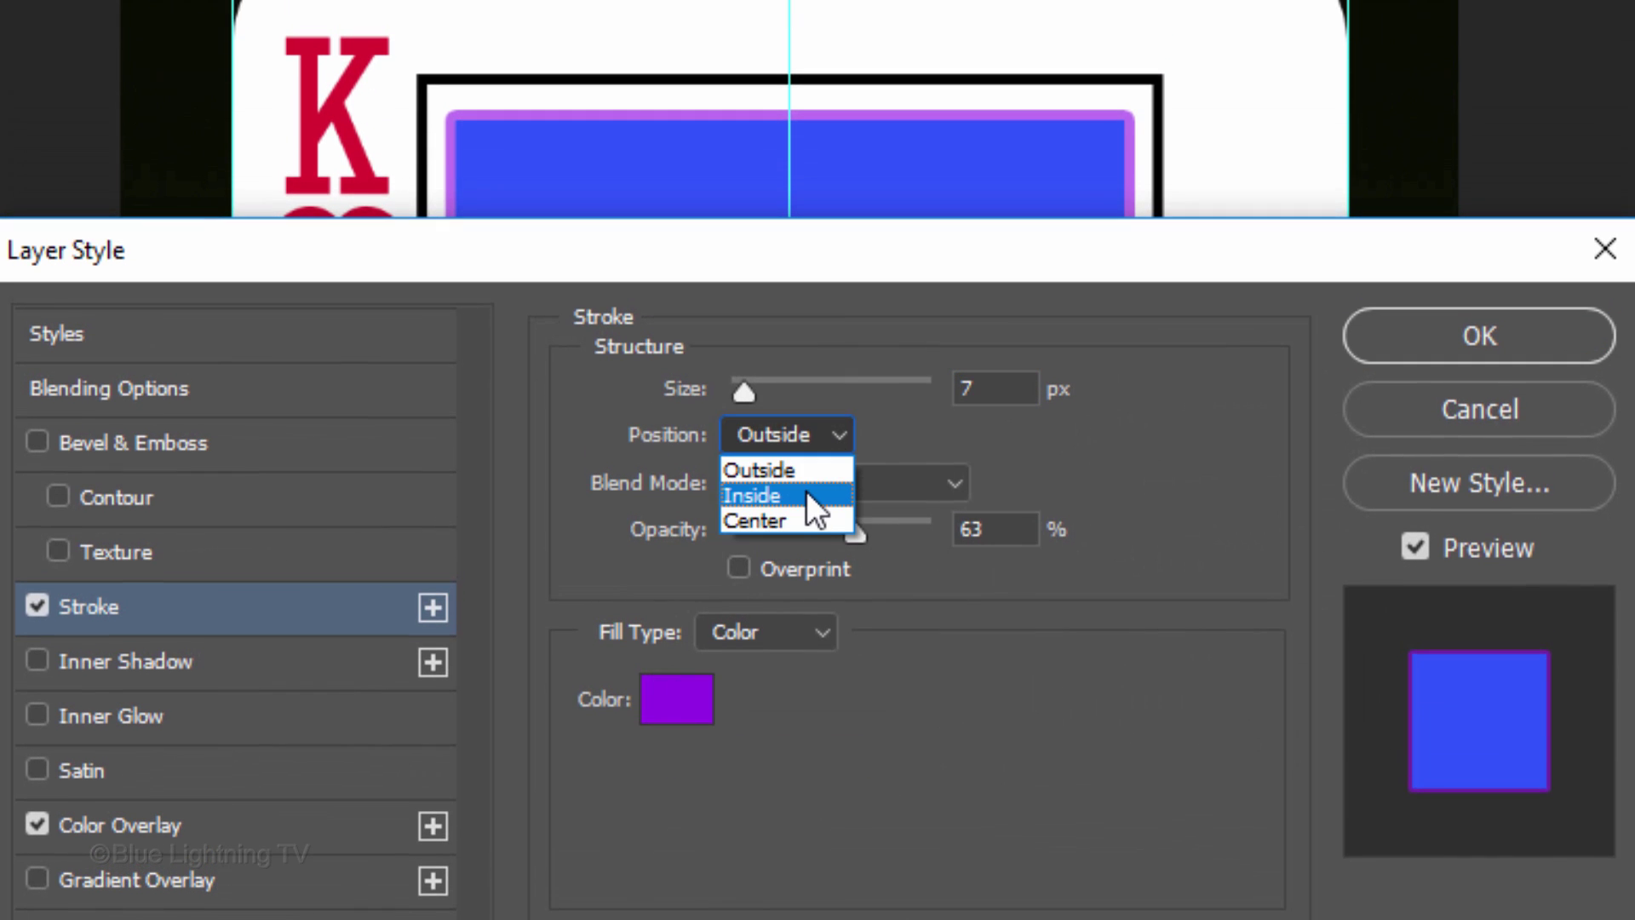
left_click(806, 495)
double_click(984, 389)
type("14")
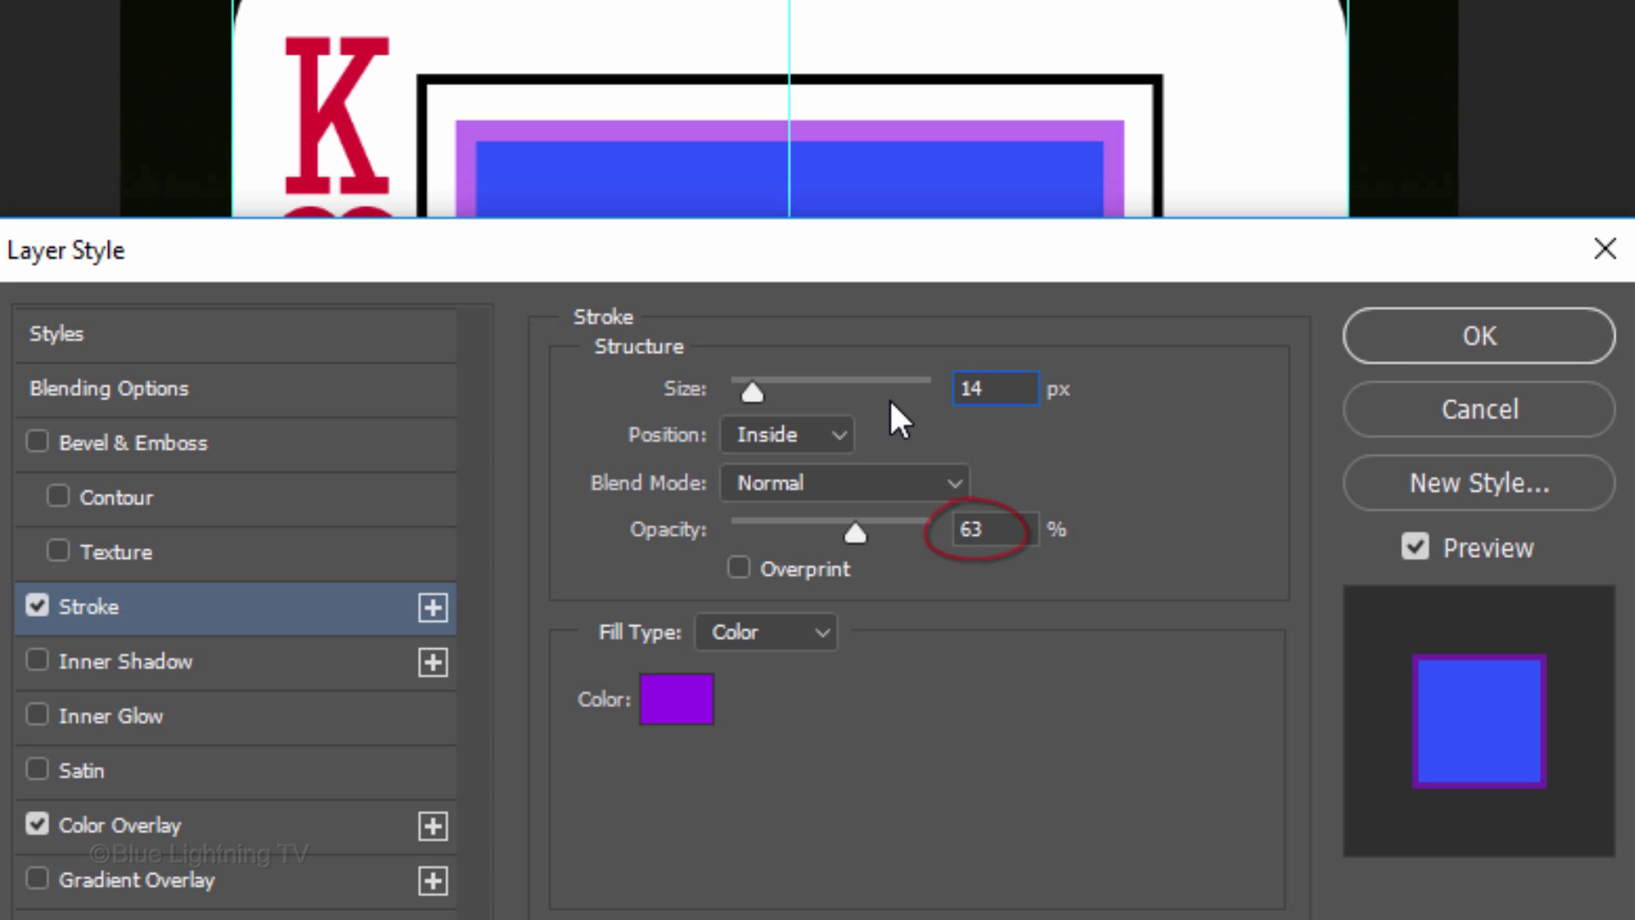
left_click(1455, 334)
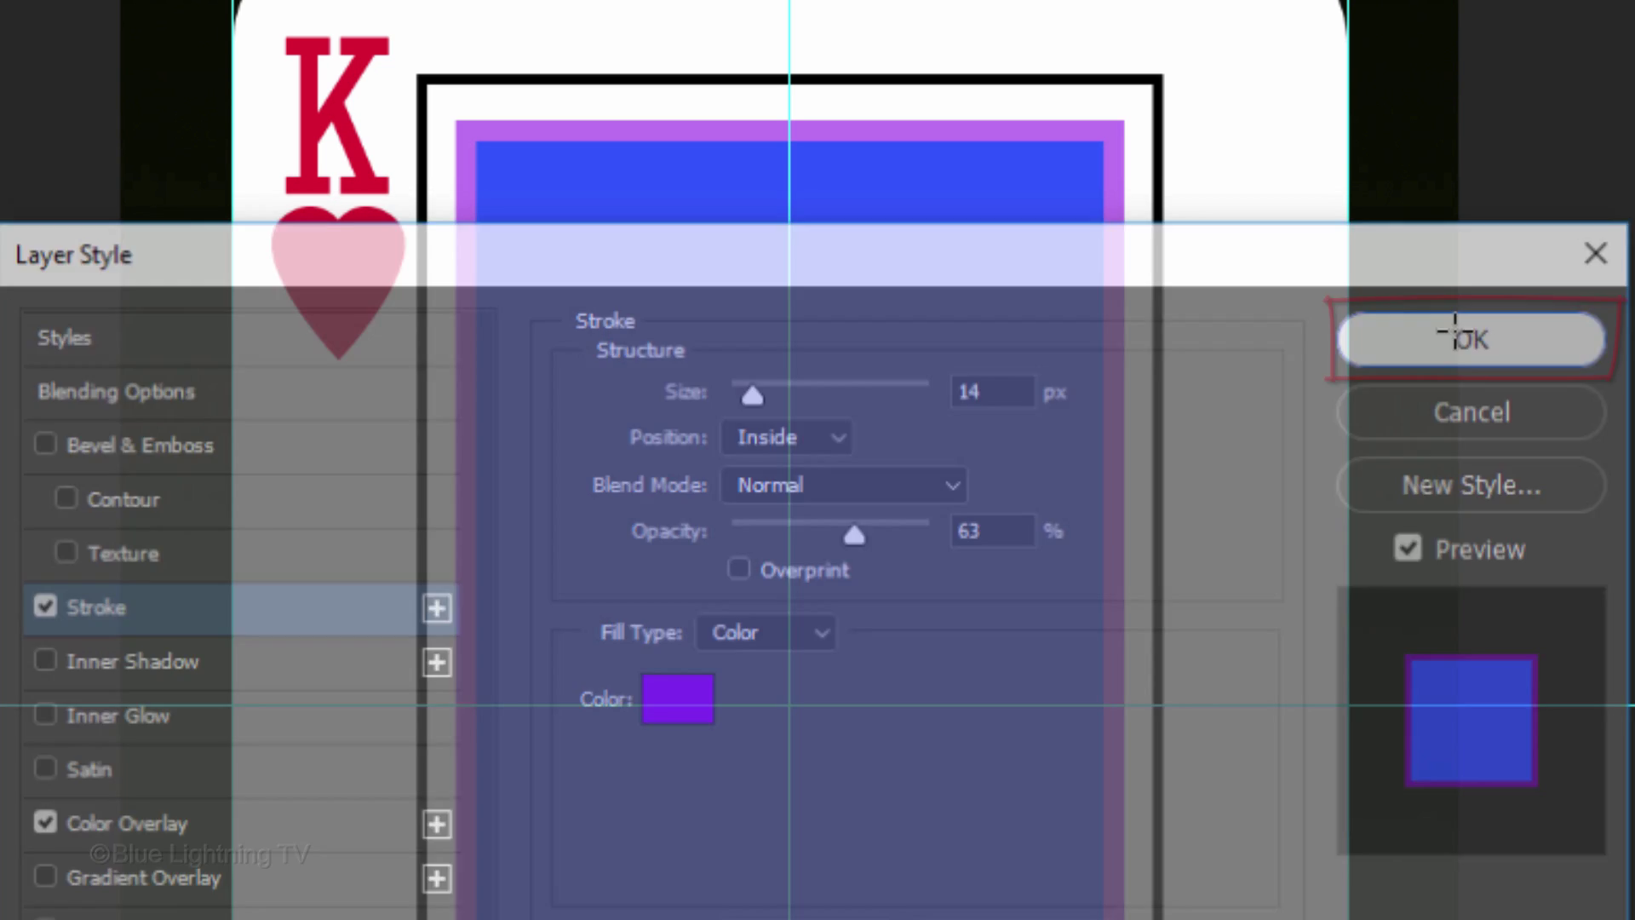